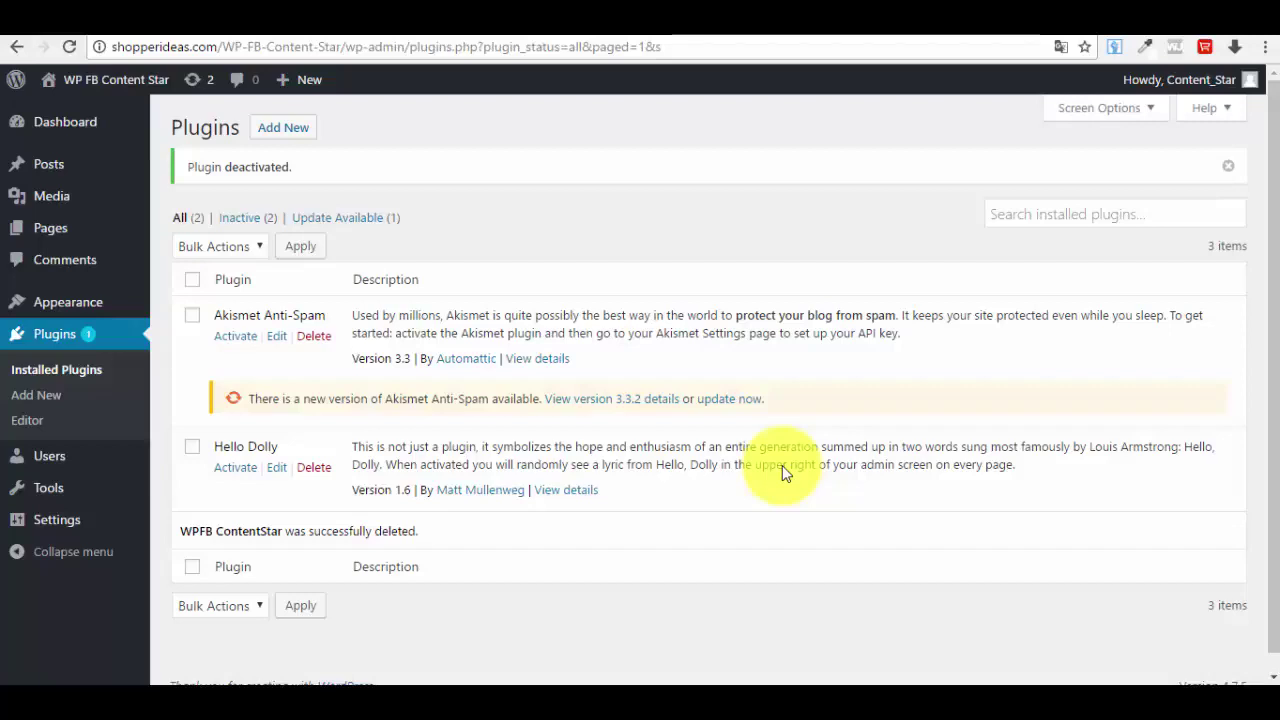
Step: Return to the WordPress admin Dashboard now that WPFB ContentStar is removed
click(65, 121)
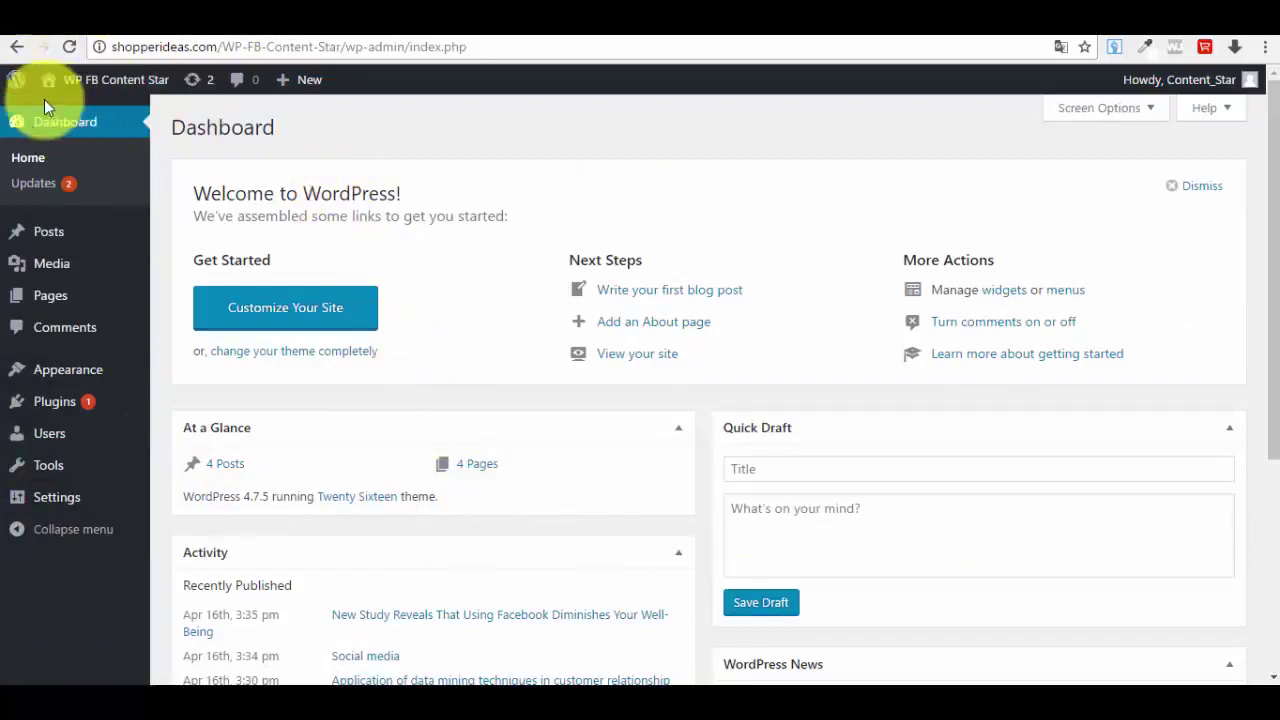
Step: Check that only Akismet and Hello Dolly remain installed, then open Add Plugins
mouse_move(62, 405)
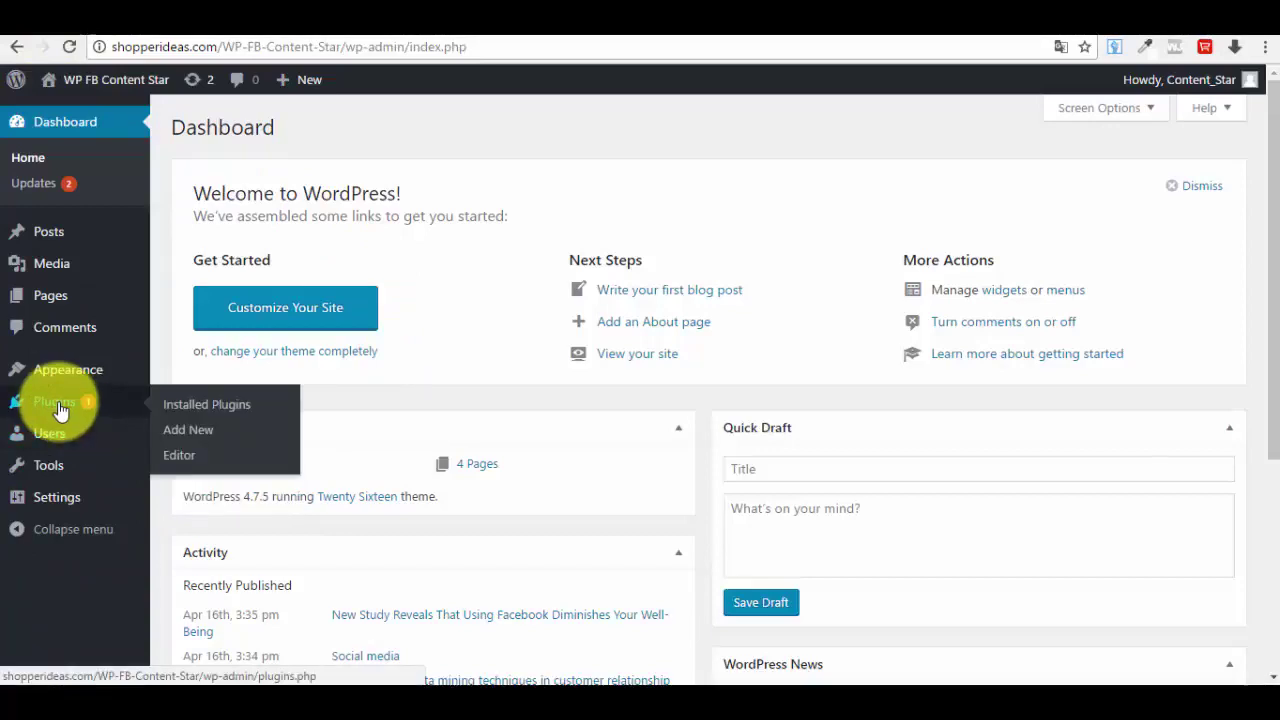
click(60, 410)
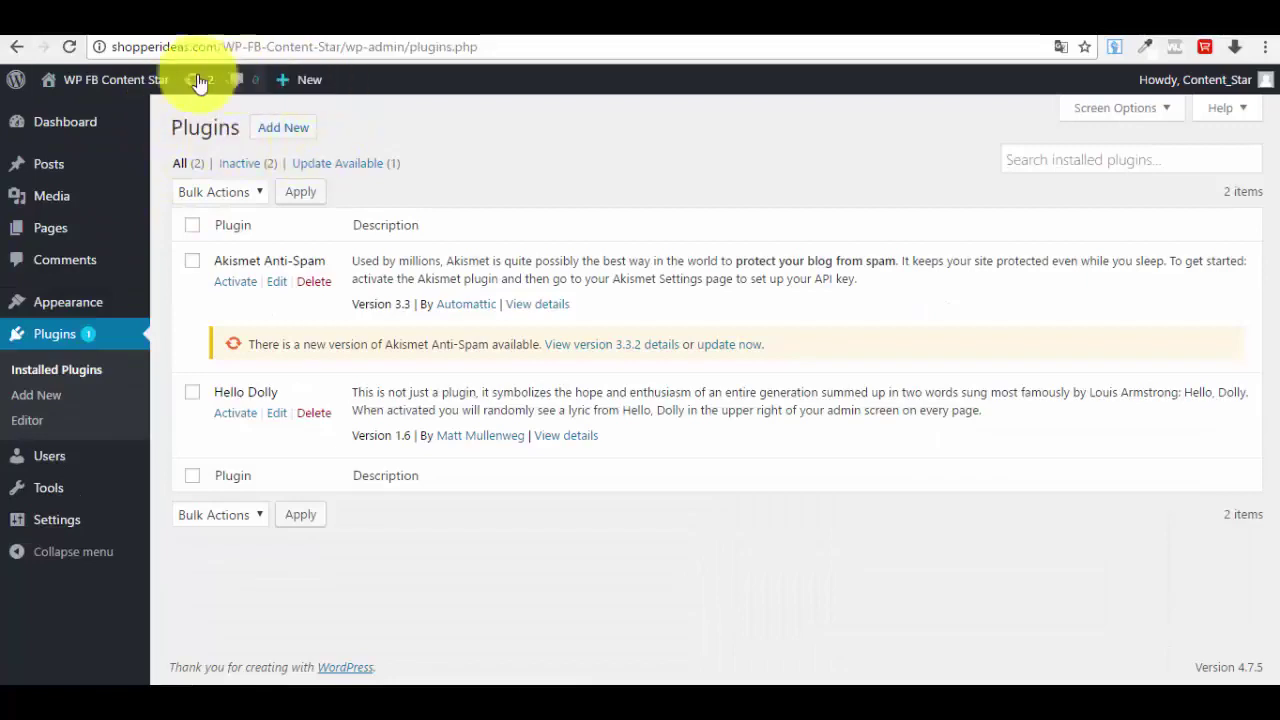
click(285, 130)
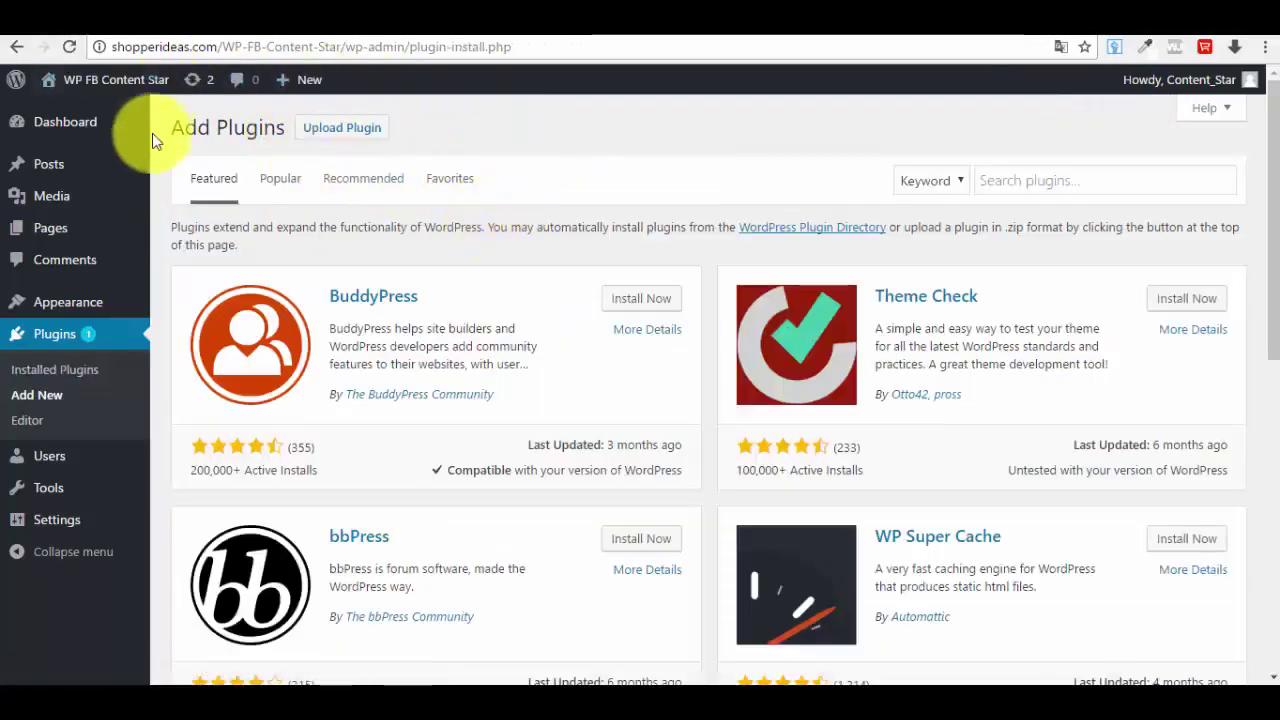
Step: Choose WP-FB-Content-Star.zip from the My Skype Received Files folder in the plugin upload form
click(348, 136)
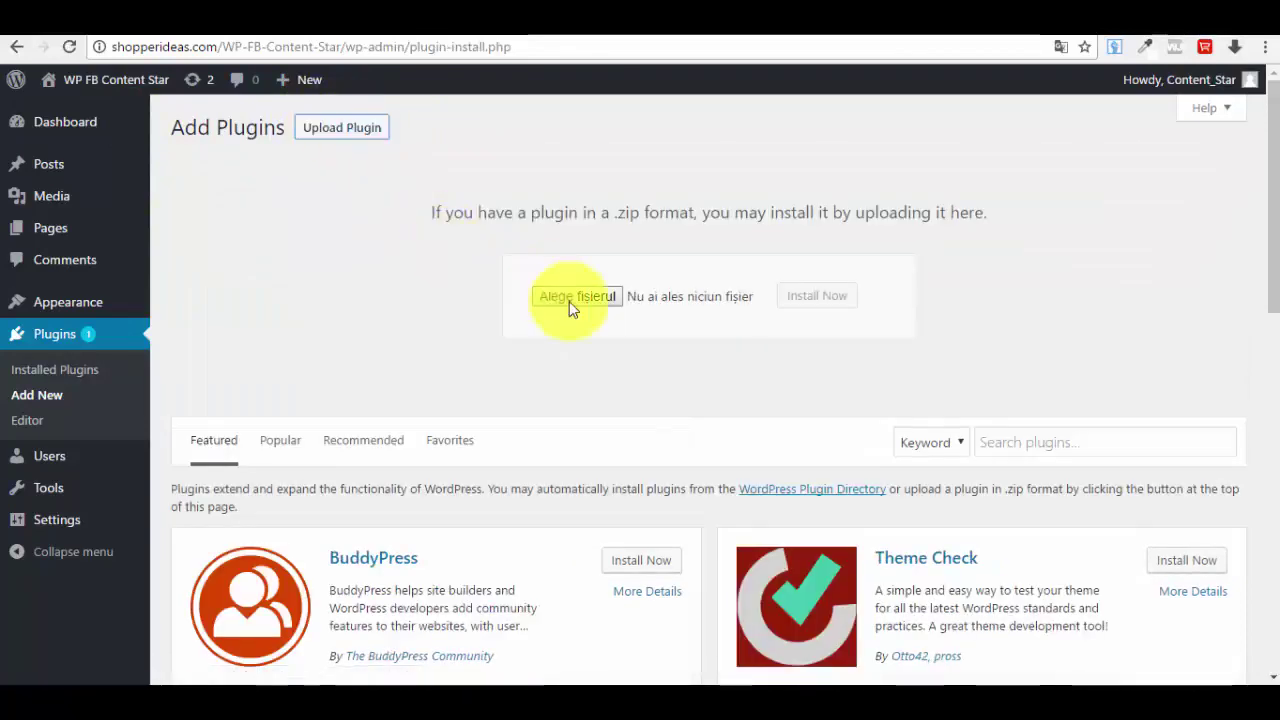
click(578, 296)
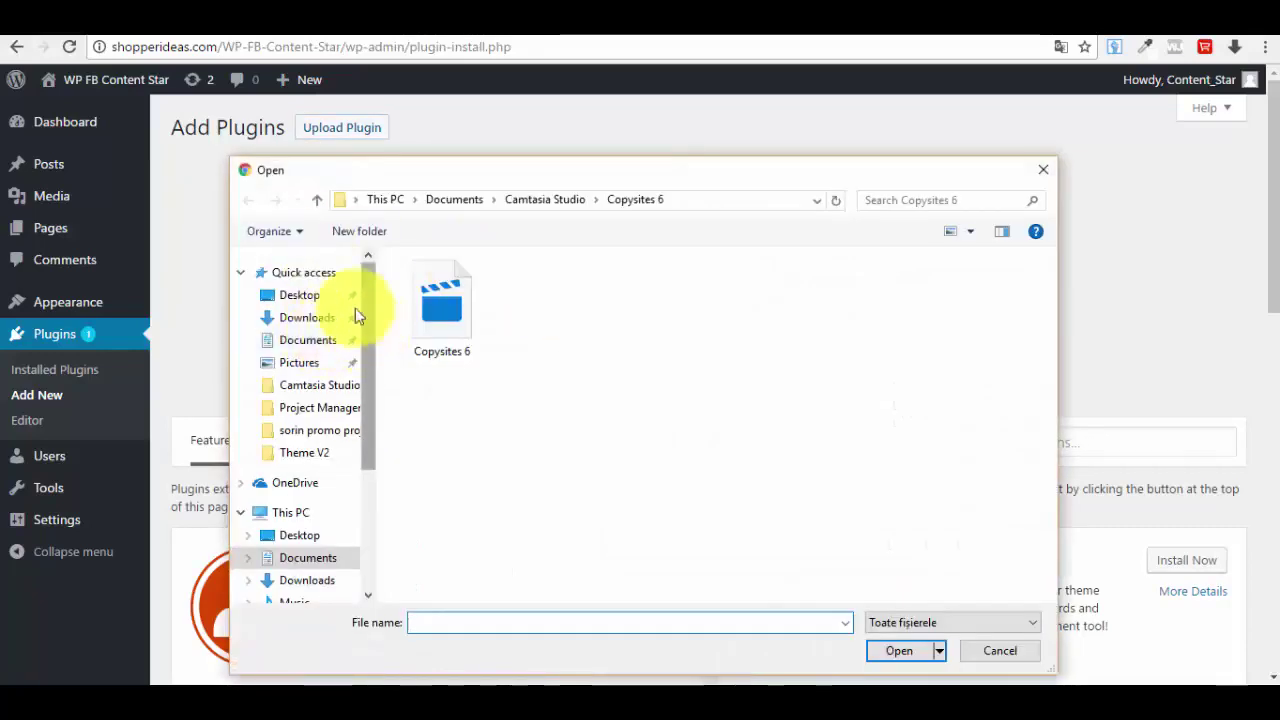
click(311, 276)
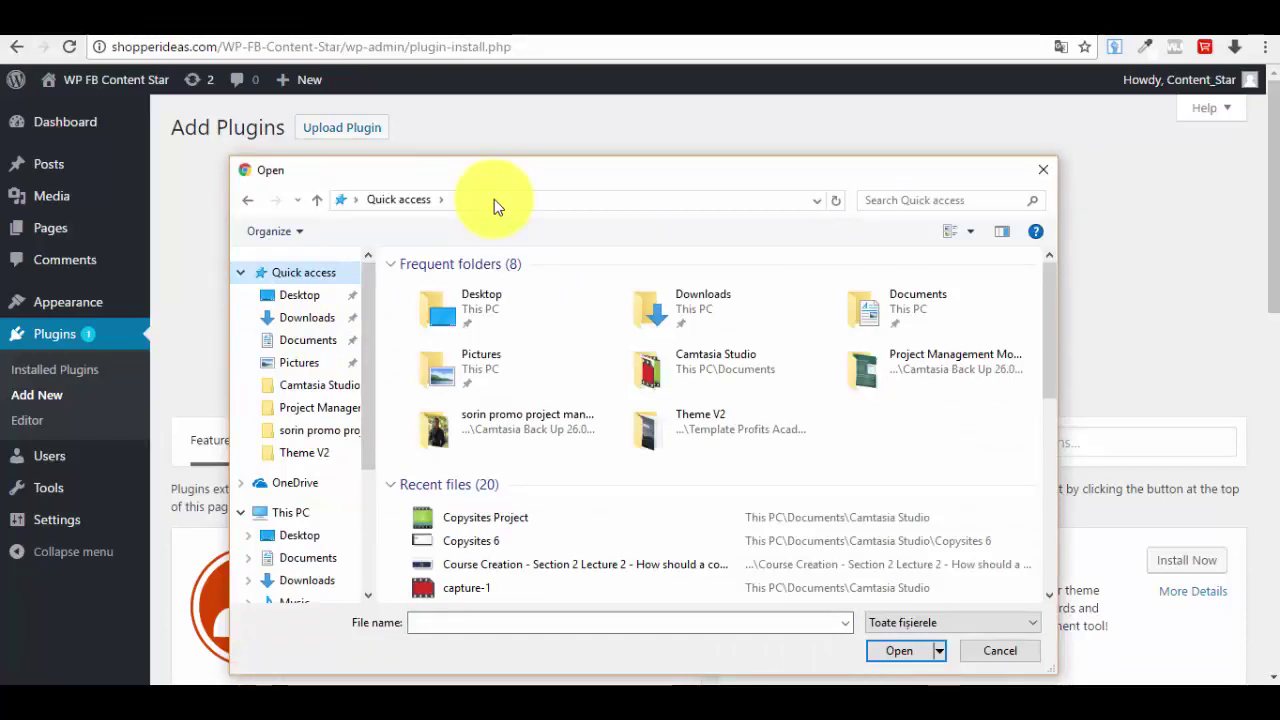
click(494, 199)
text(C:\Users\User5\AppData\Roaming\Skype\My Skype Received Files)
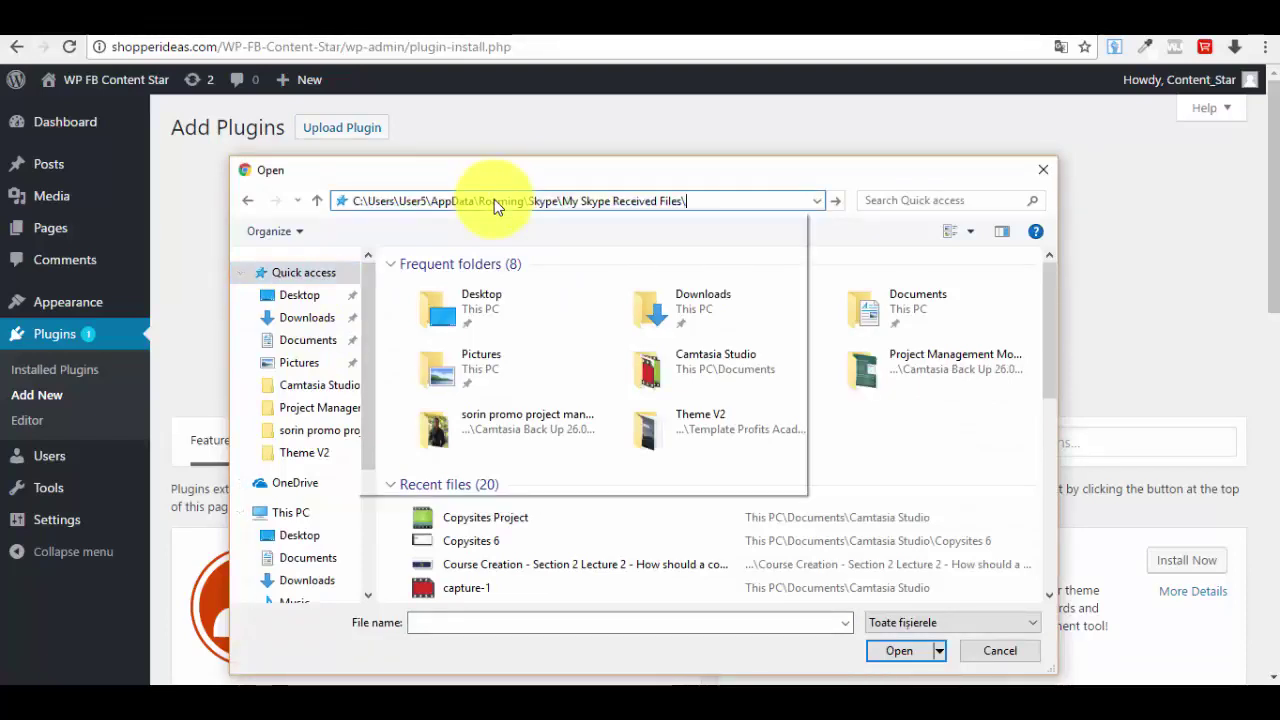
key(Return)
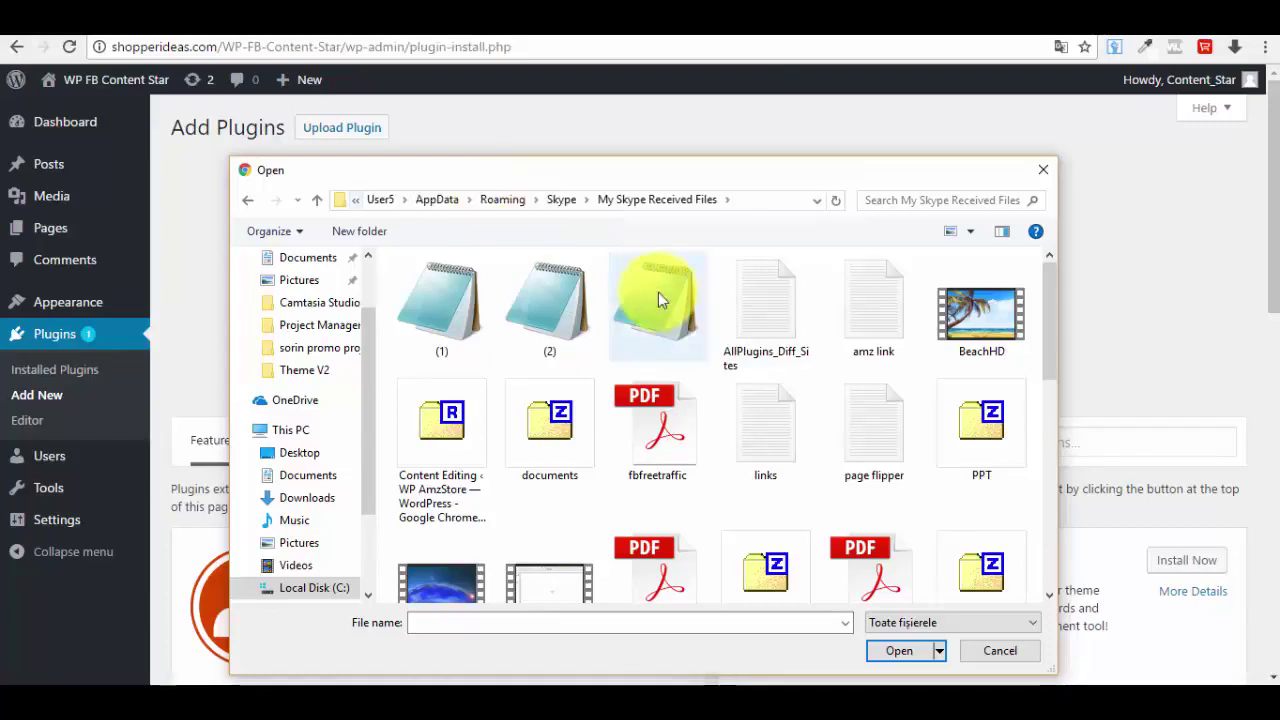
drag(1056, 286, 1052, 489)
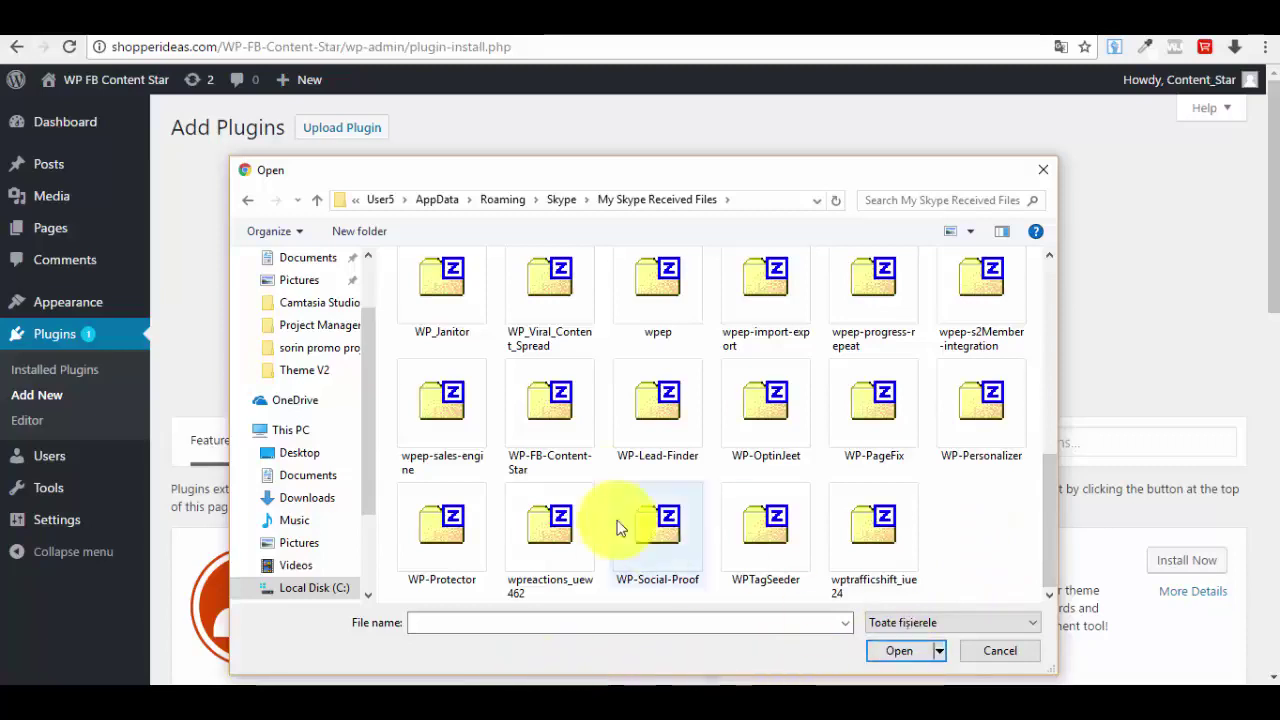
click(546, 402)
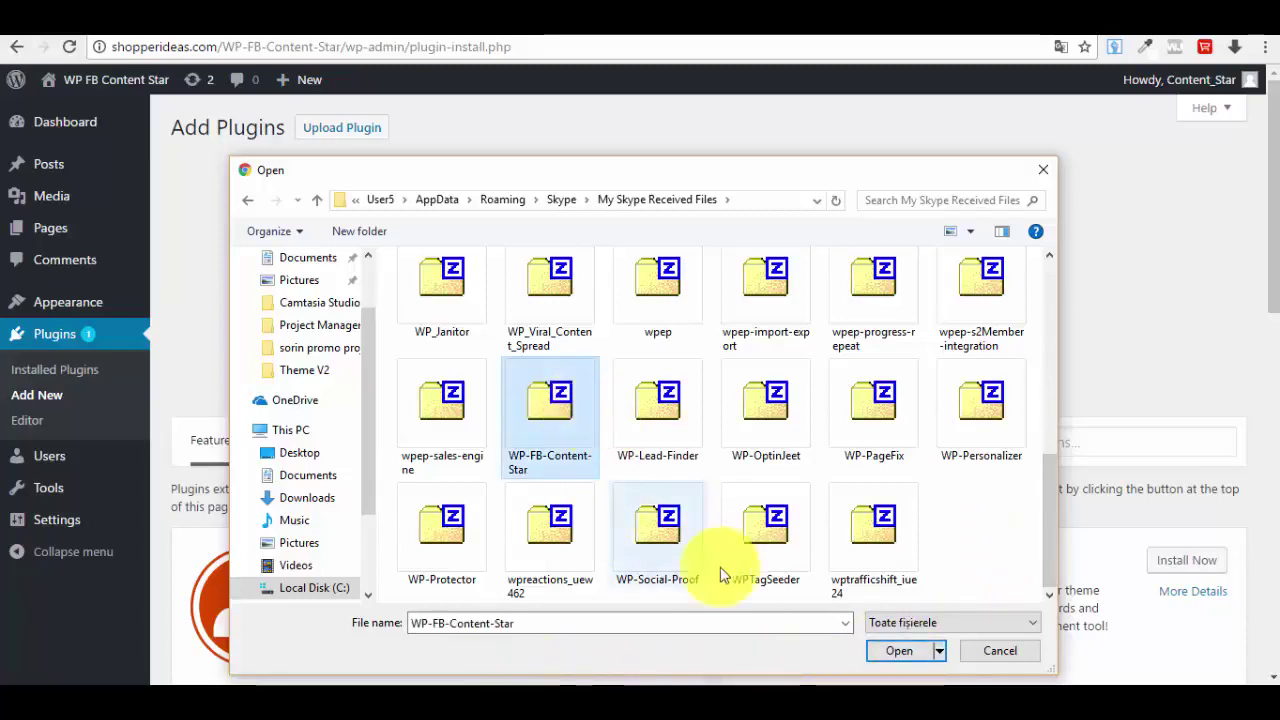
click(876, 654)
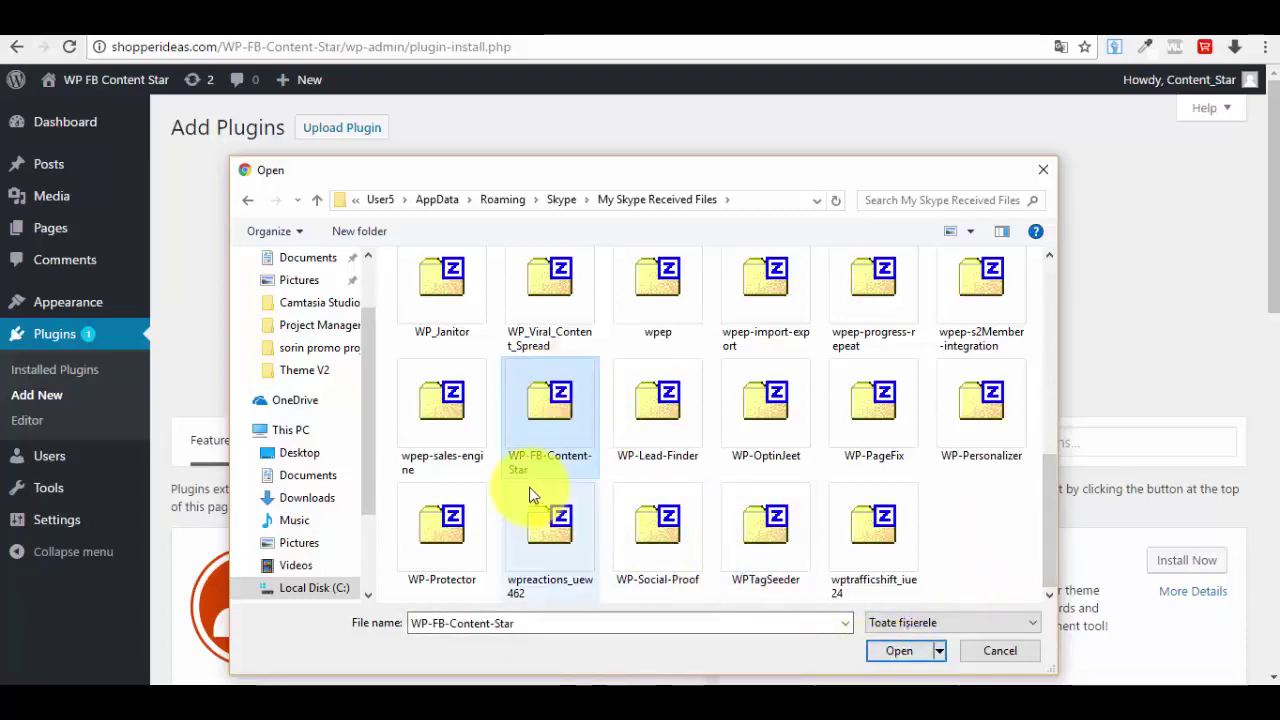
click(898, 652)
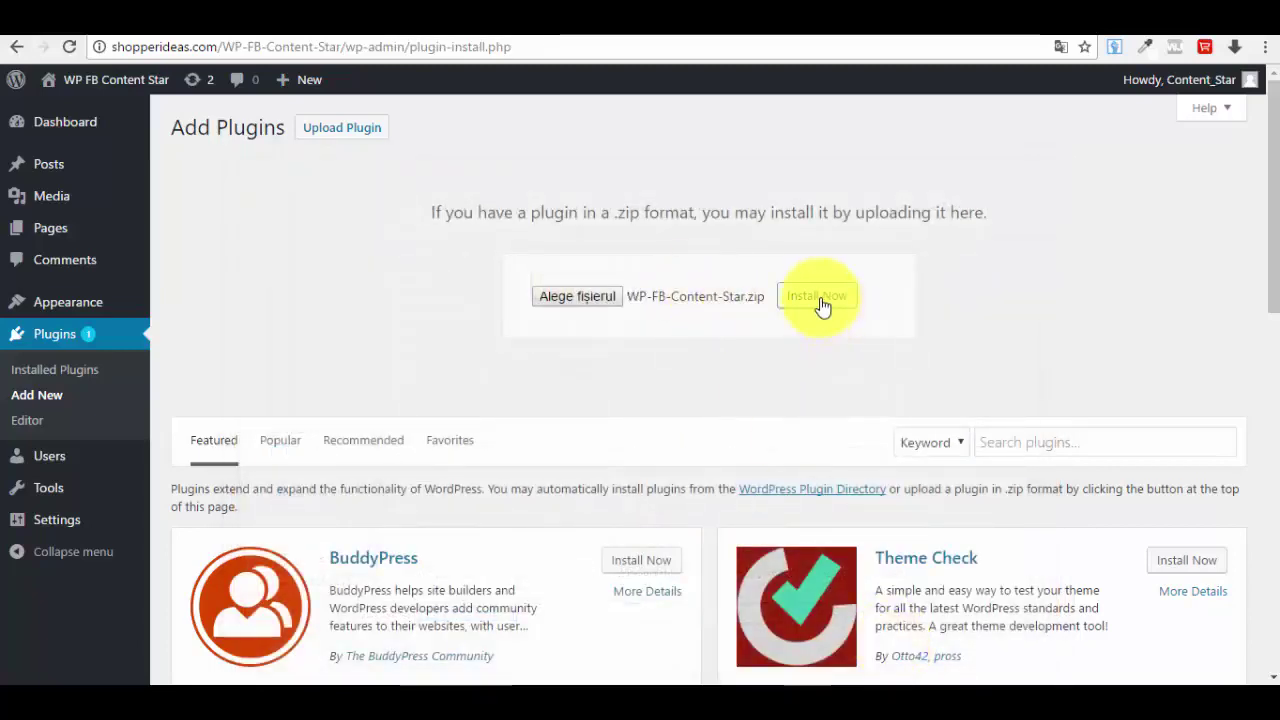
Step: Install the uploaded WPFB ContentStar 1.0.0 plugin and activate it
click(818, 297)
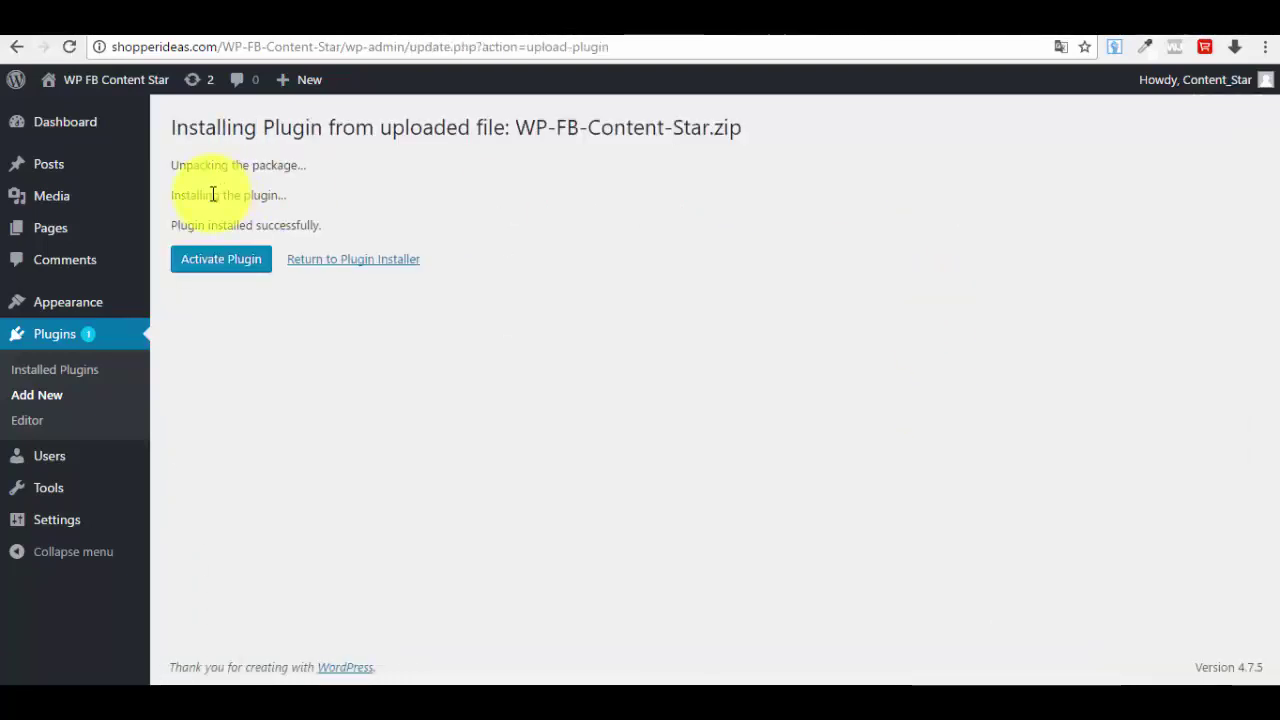
drag(350, 224, 229, 251)
click(237, 270)
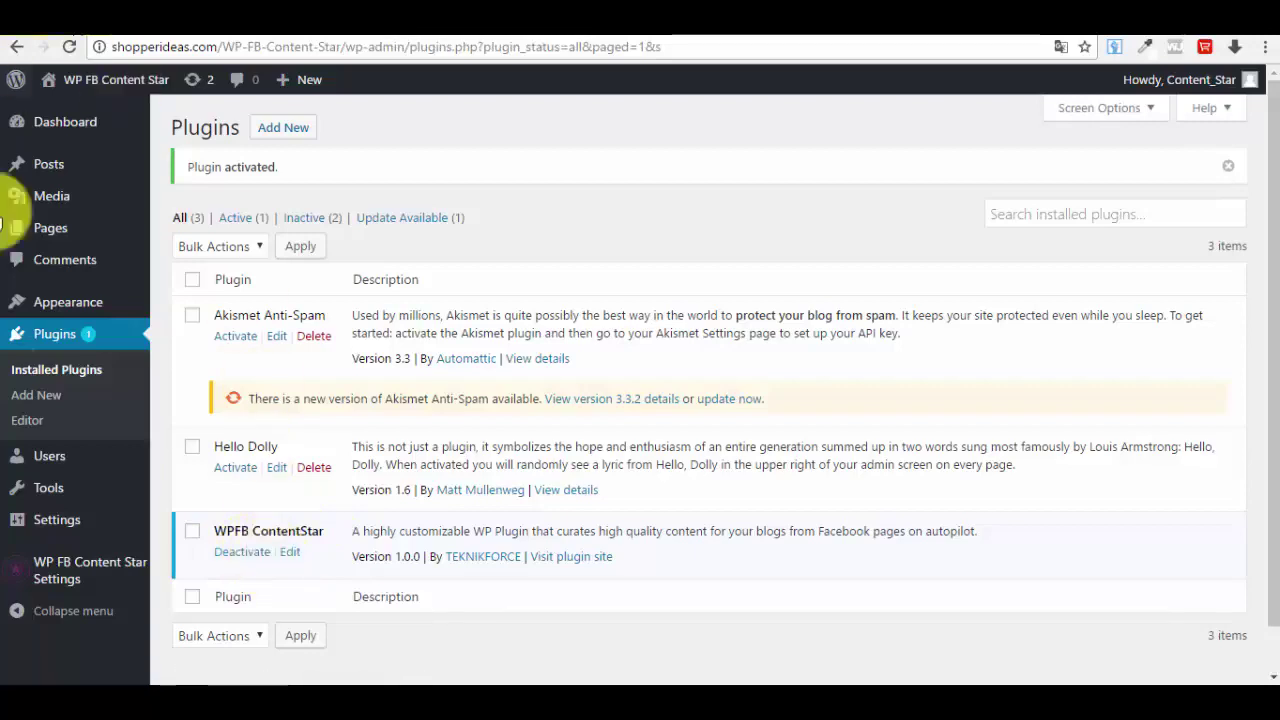
Step: Open the WP FB Content Star Settings page with the Facebook app ID and secret fields
mouse_move(78, 592)
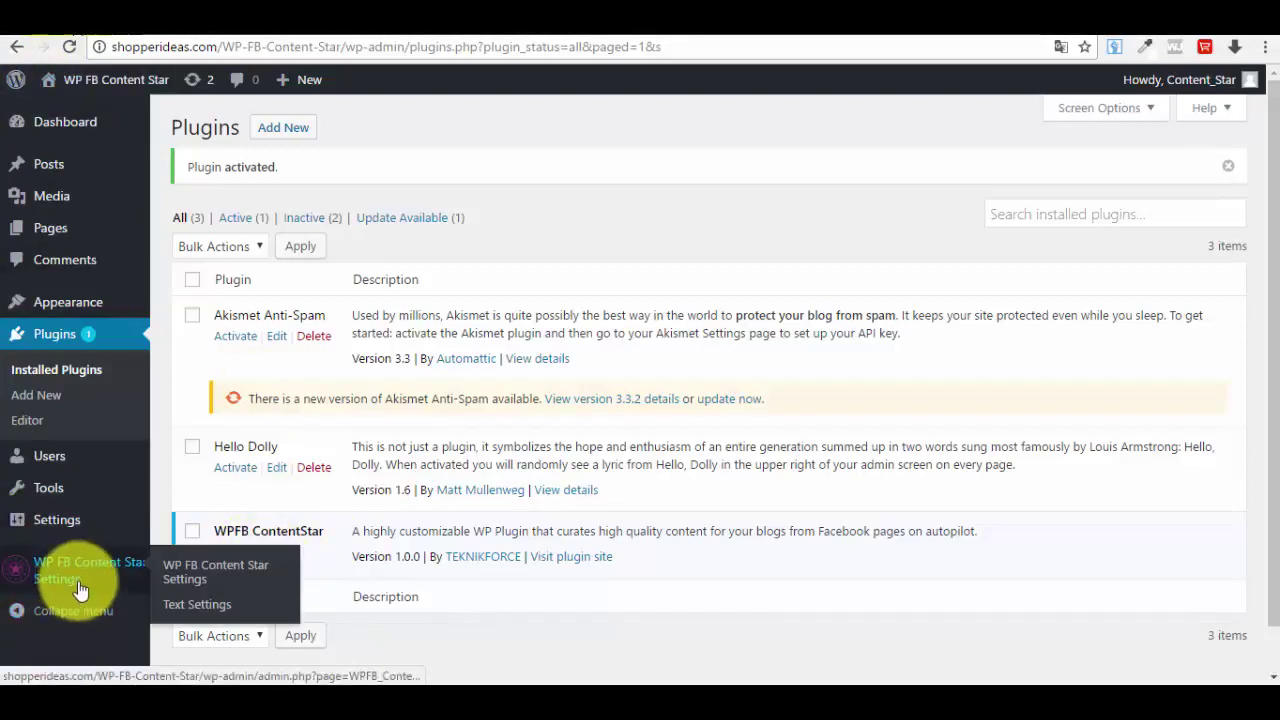
click(97, 580)
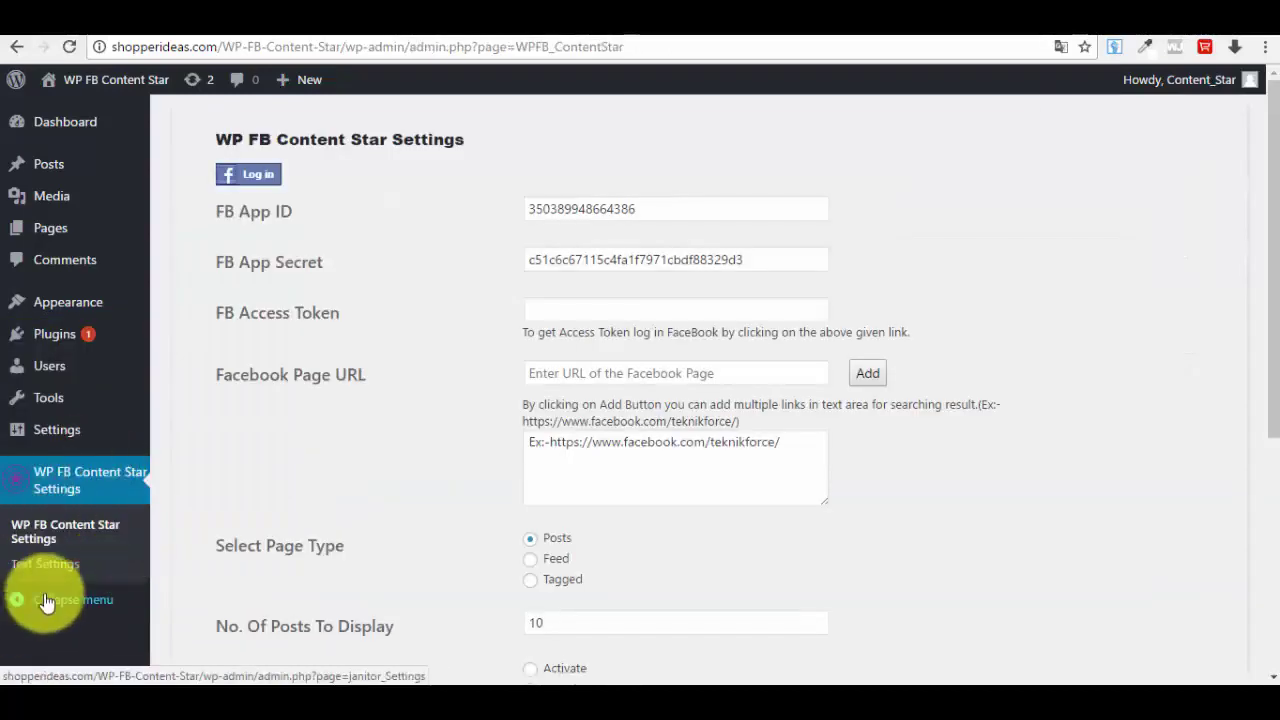
click(55, 570)
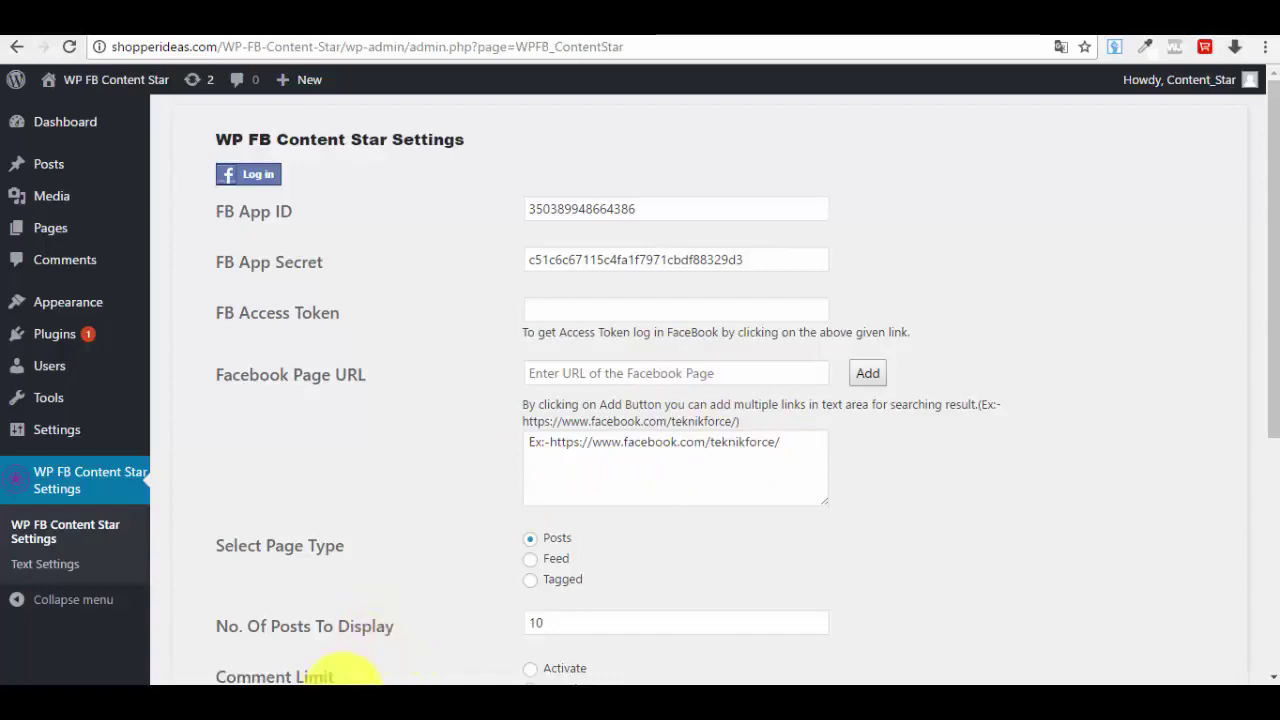
mouse_move(335, 684)
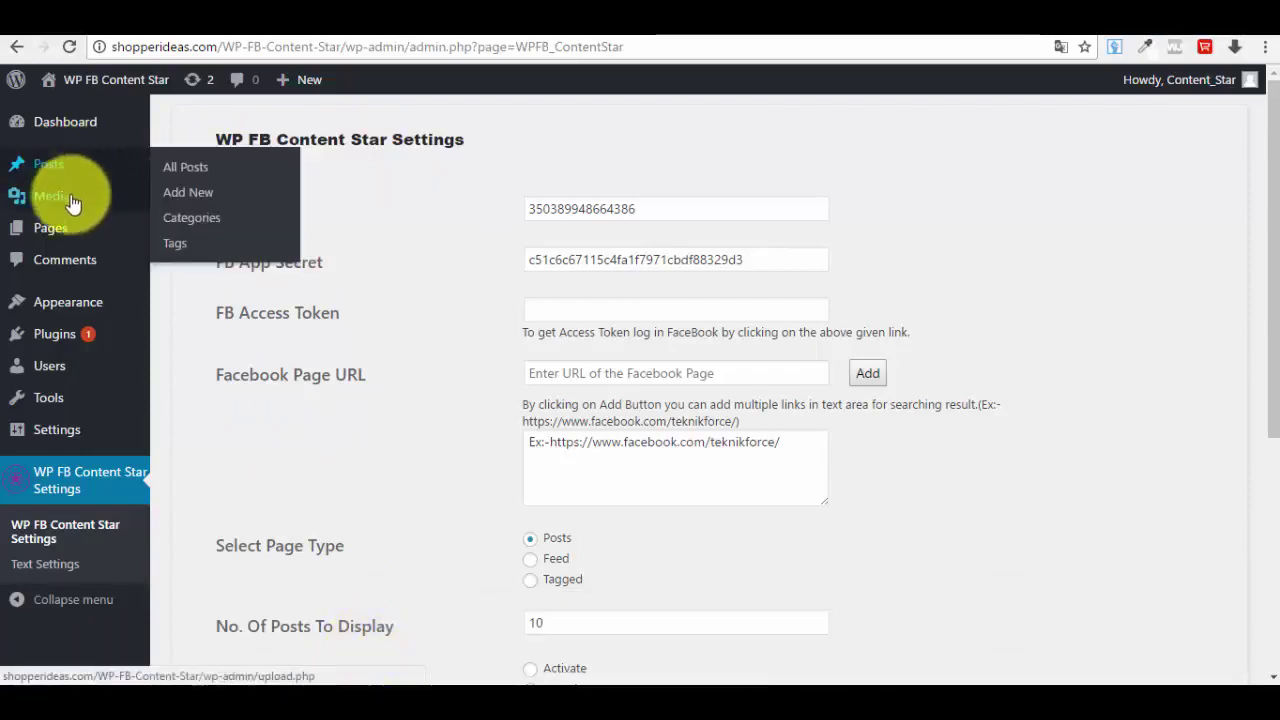
Step: Create a new blank page from the Pages section
mouse_move(75, 225)
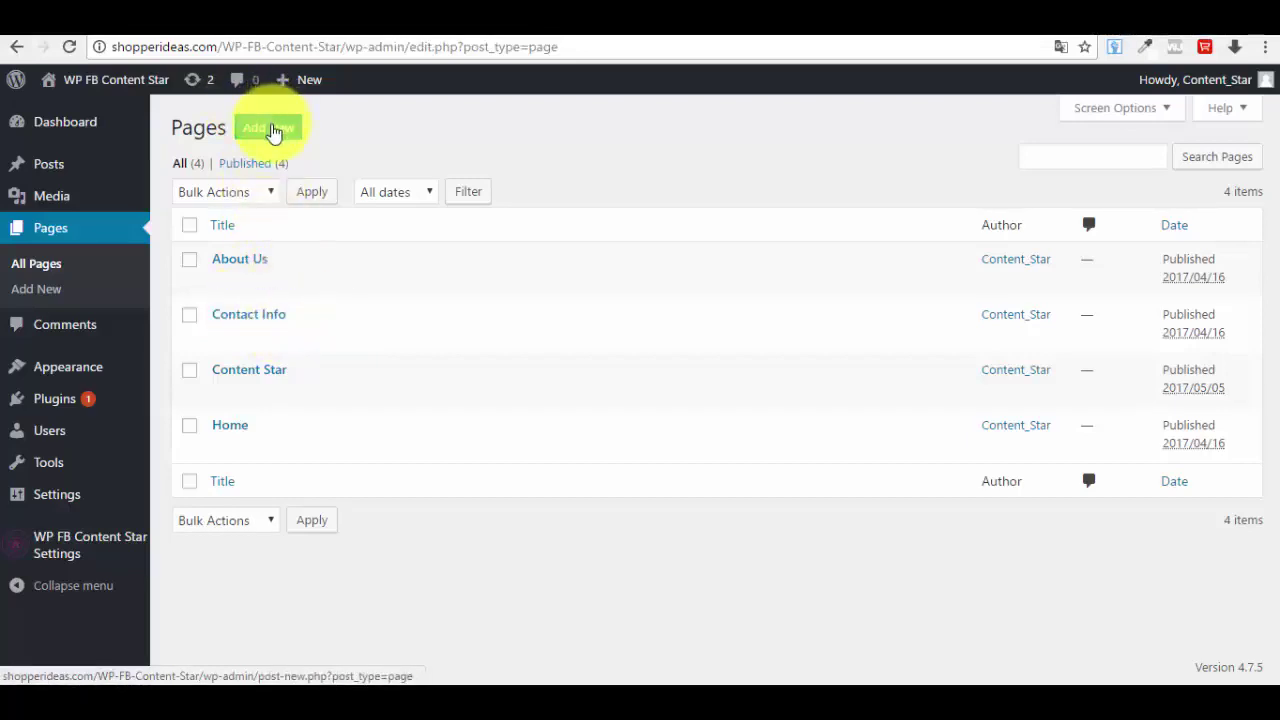
click(266, 135)
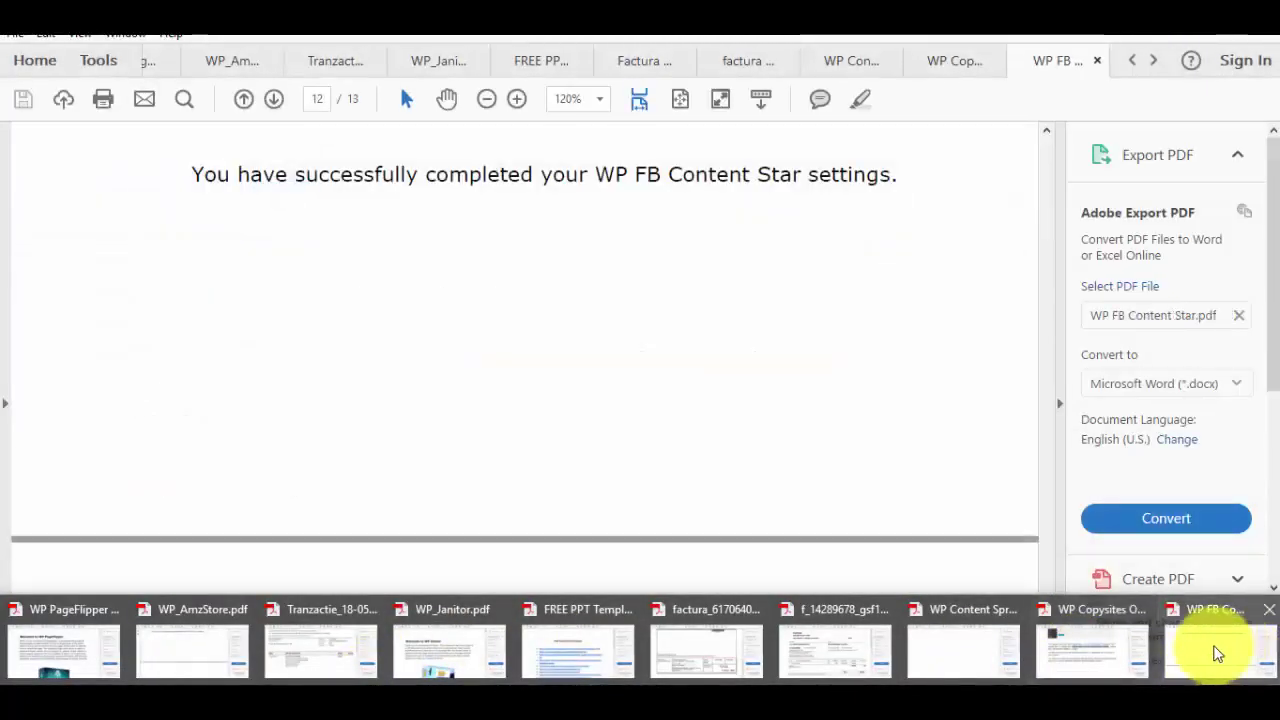
Step: Copy the [FaceBookUser_Feed/] shortcode from page 7 of the PDF setup guide
click(1211, 651)
scroll(1035, 585, up, 3)
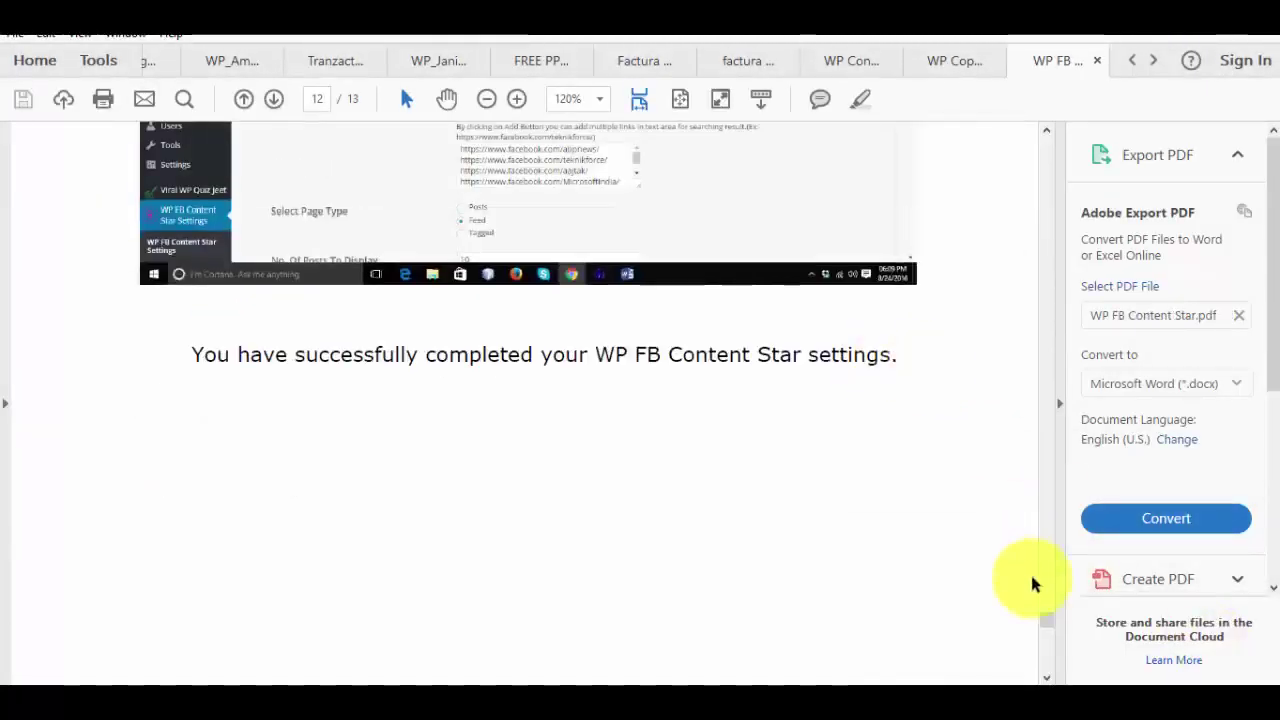
drag(1049, 623, 1072, 425)
drag(380, 487, 94, 486)
right_click(251, 497)
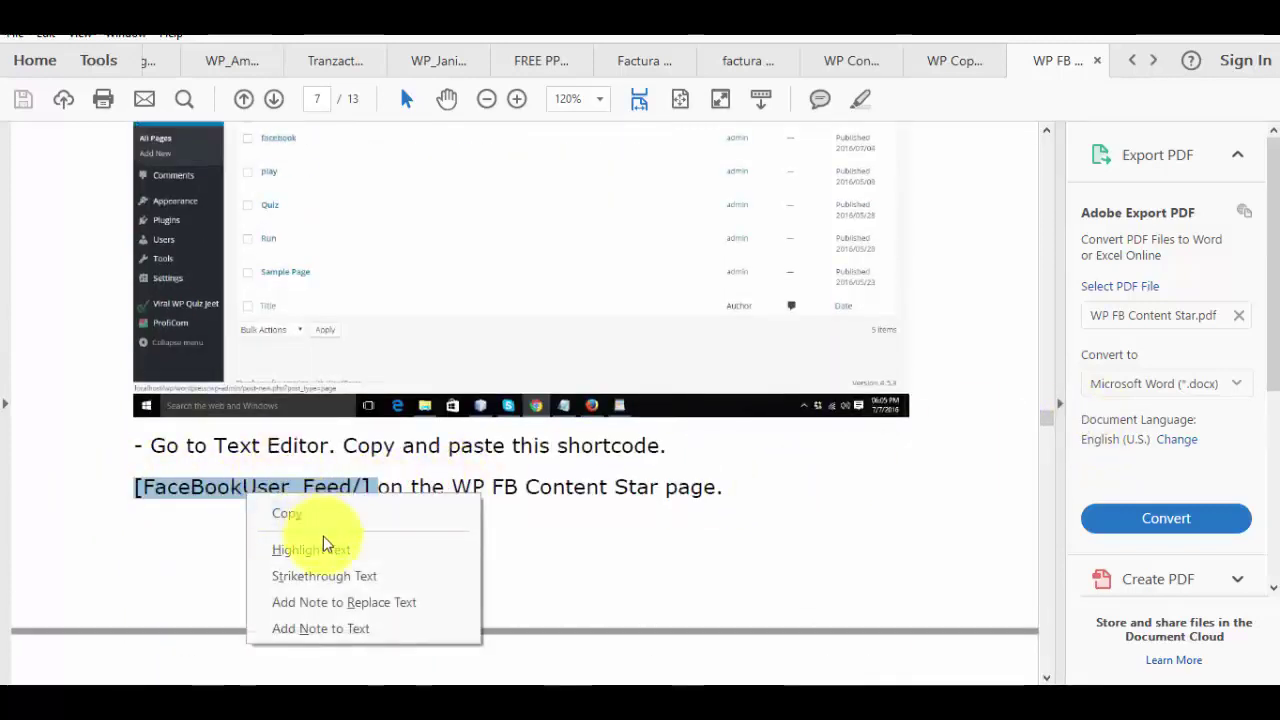
click(306, 514)
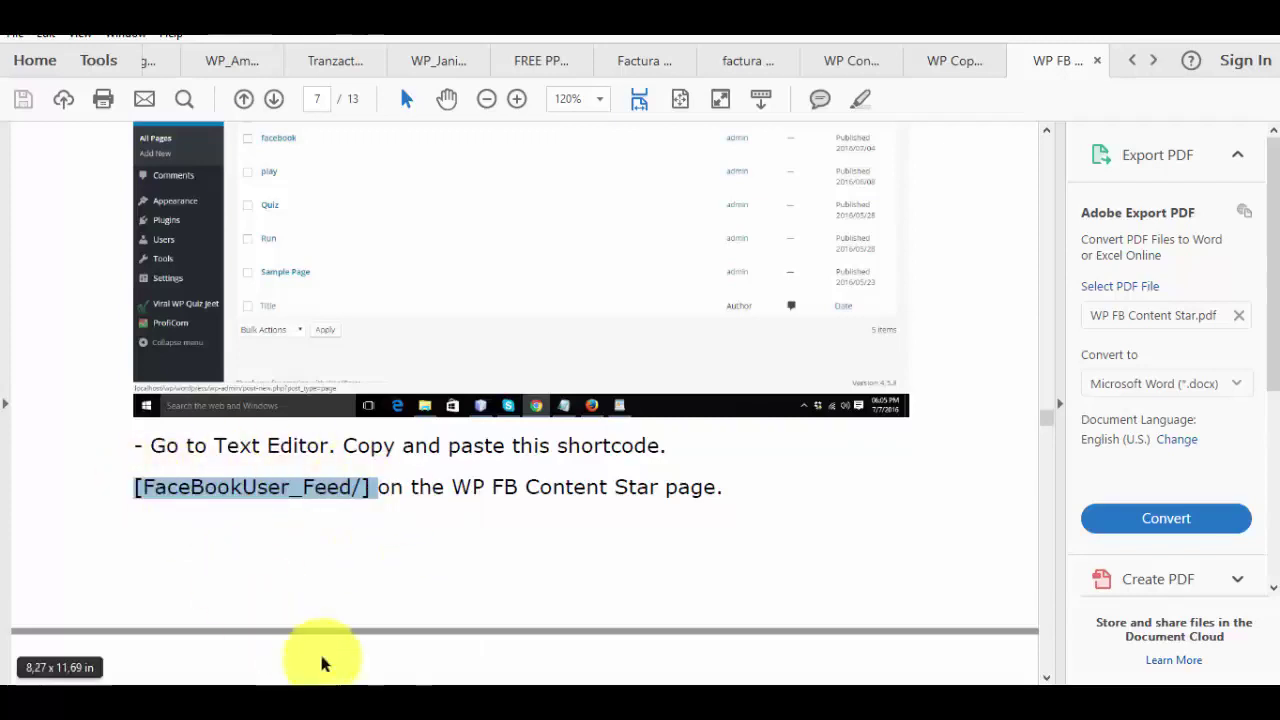
Step: Paste [FaceBookUser_Feed/] into the page body, verify it in Text view, and publish FB News
mouse_move(430, 686)
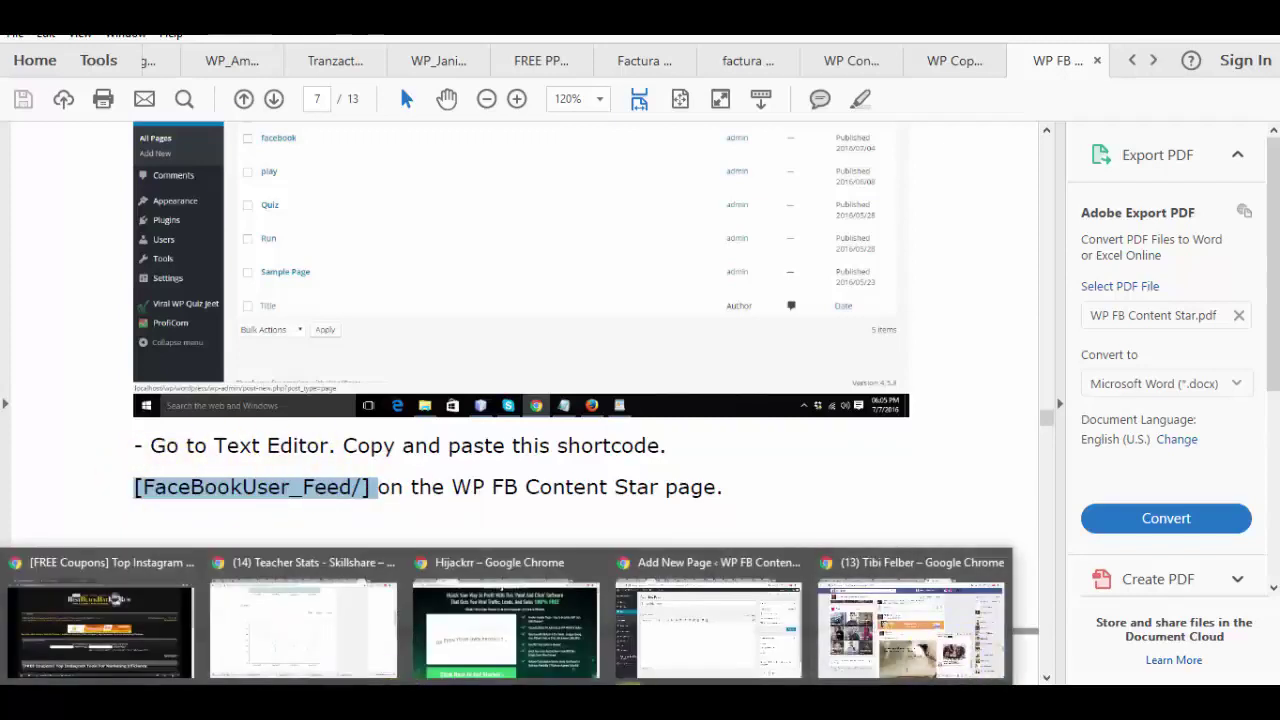
click(680, 617)
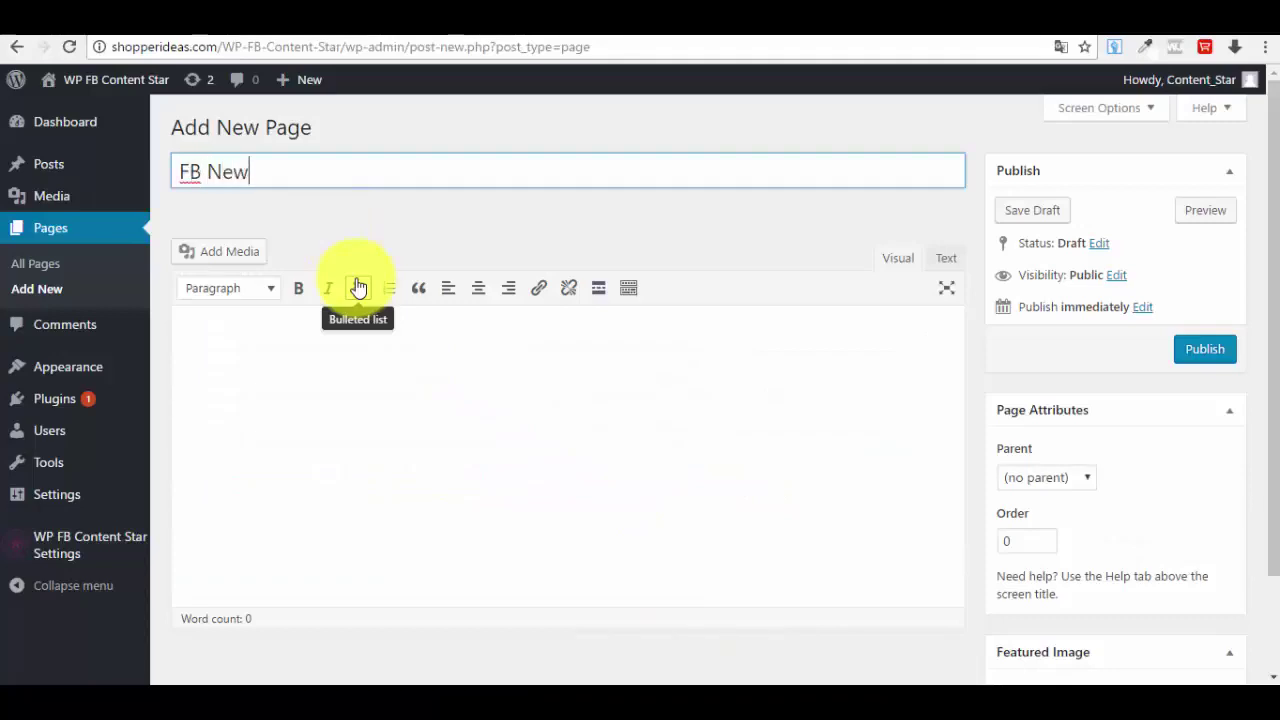
text(s)
click(529, 366)
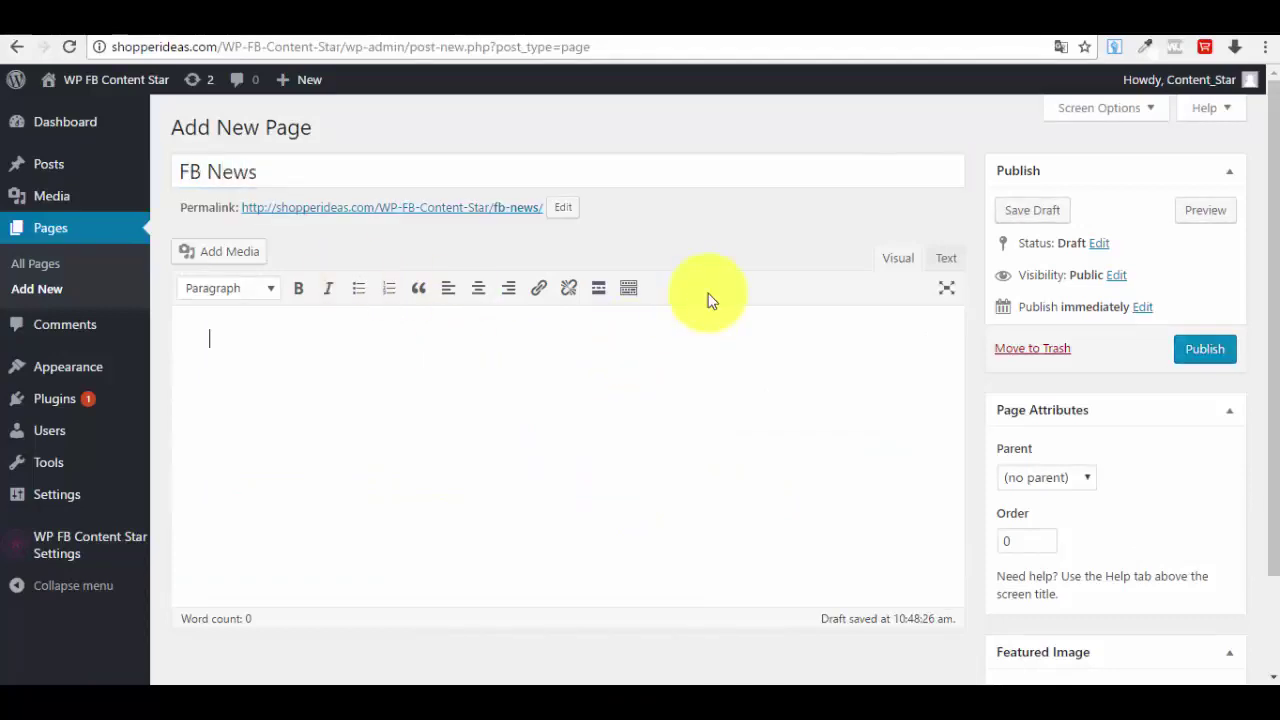
key(ctrl+v)
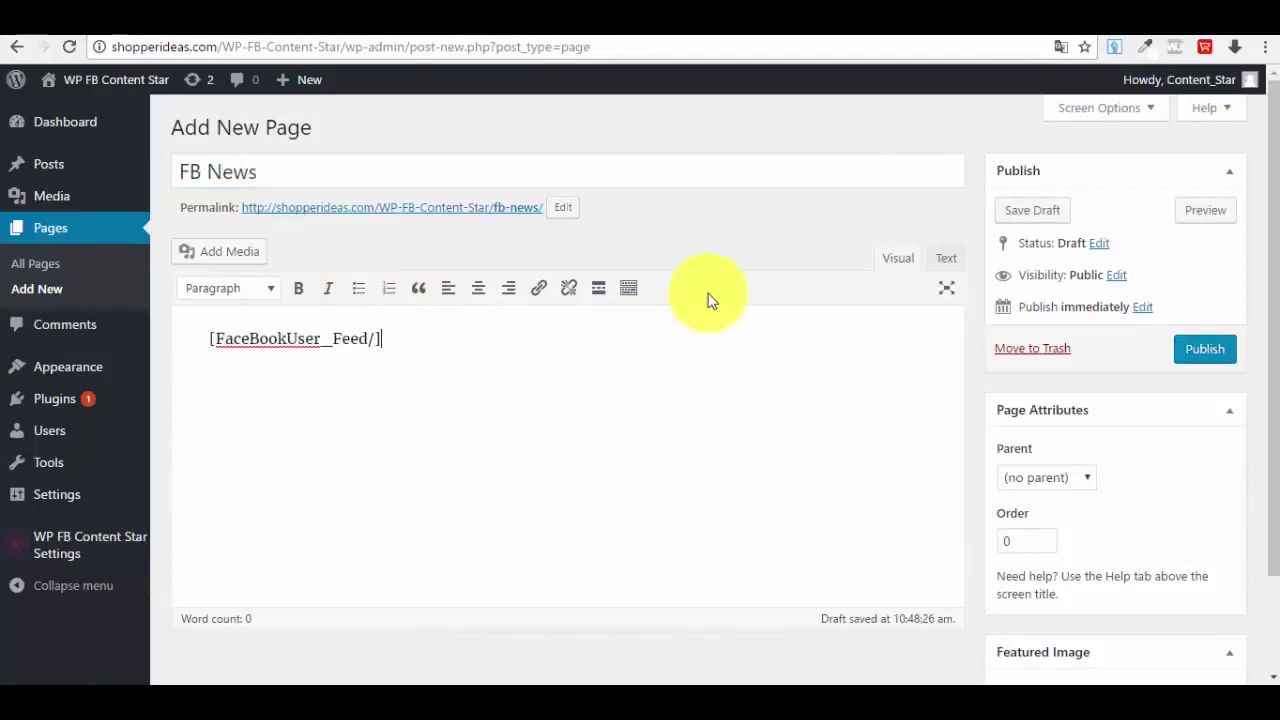
click(945, 257)
click(895, 257)
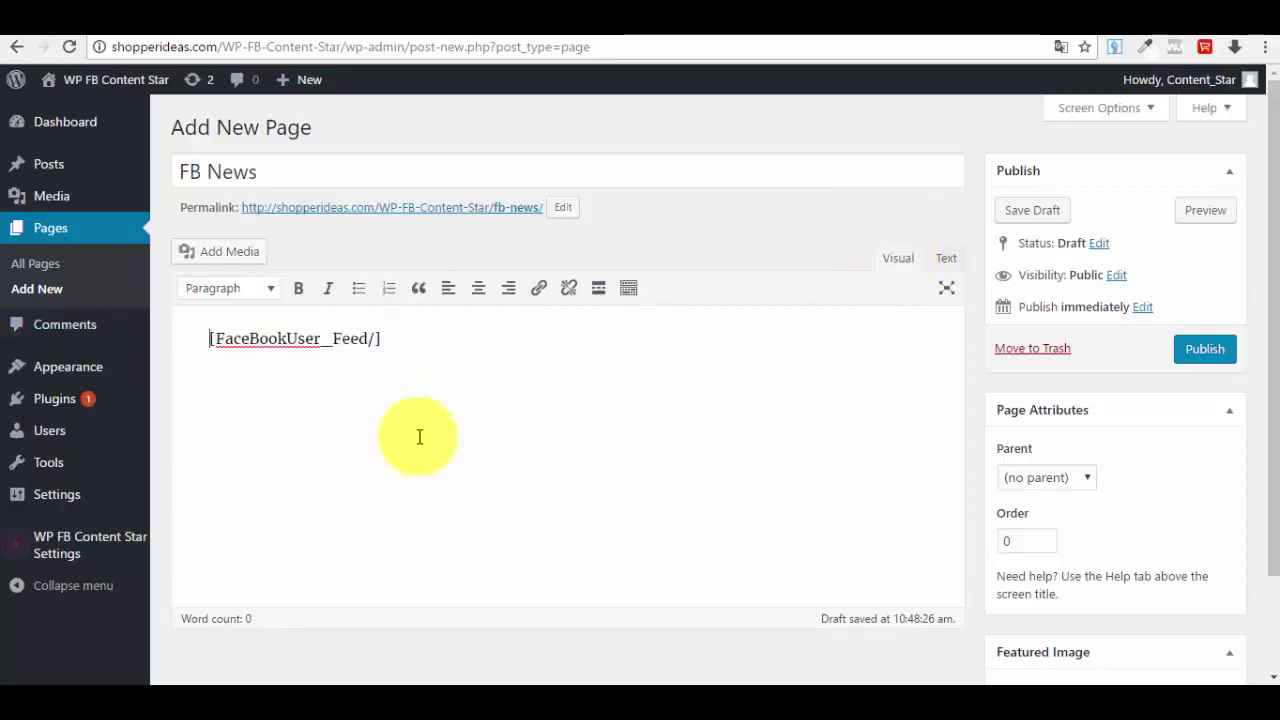
scroll(437, 400, down, 1)
scroll(477, 408, up, 1)
click(1218, 349)
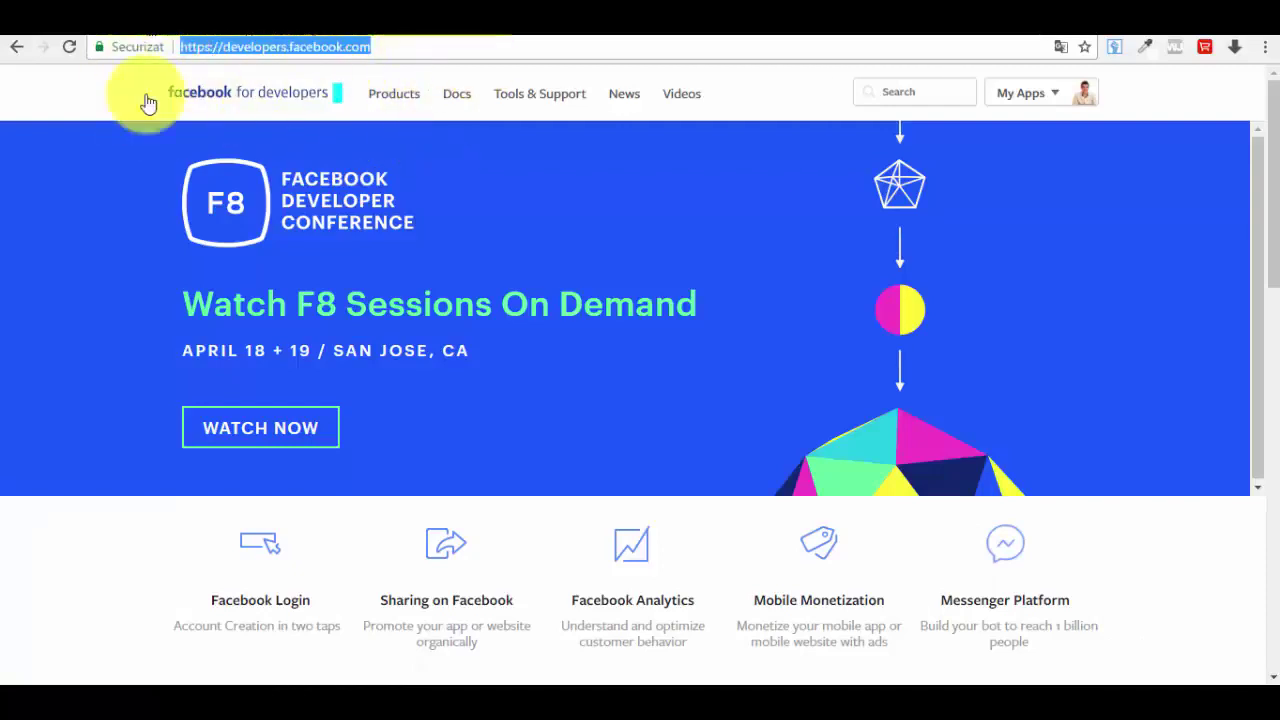
Step: Create a new Facebook app named Test 5 and pass the security check
click(107, 99)
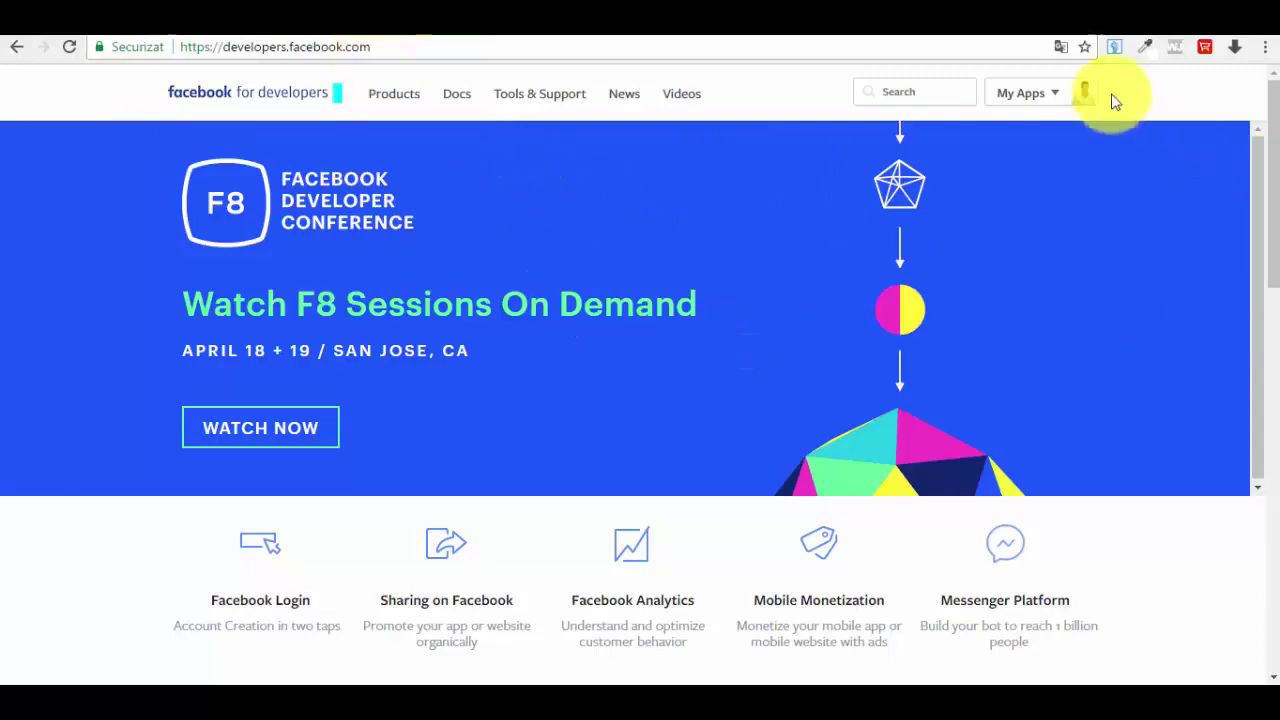
click(1030, 93)
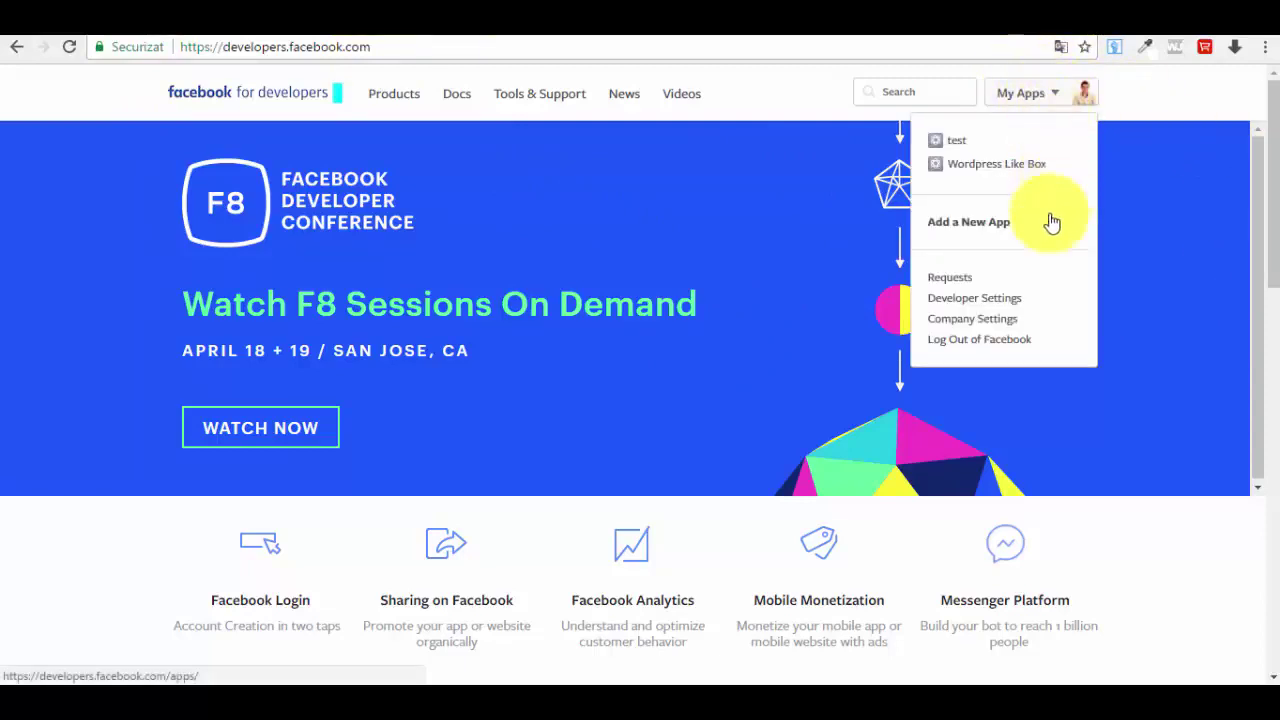
click(975, 232)
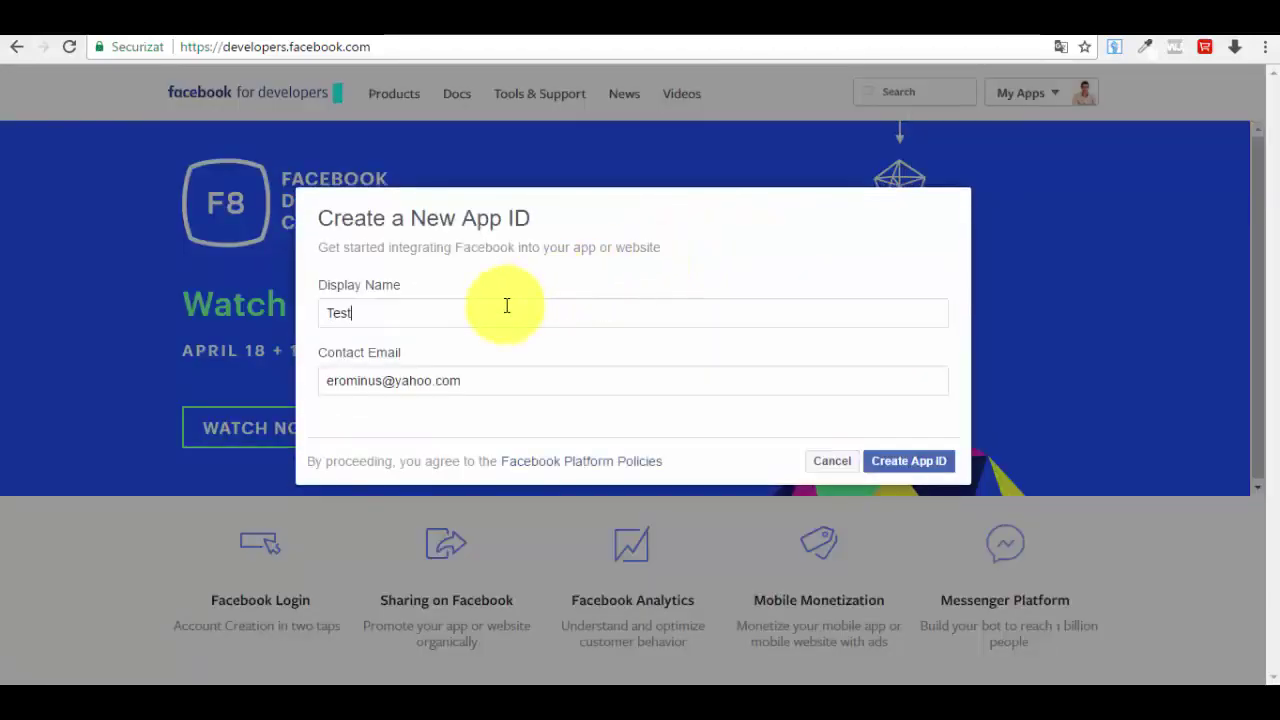
text(Test 5)
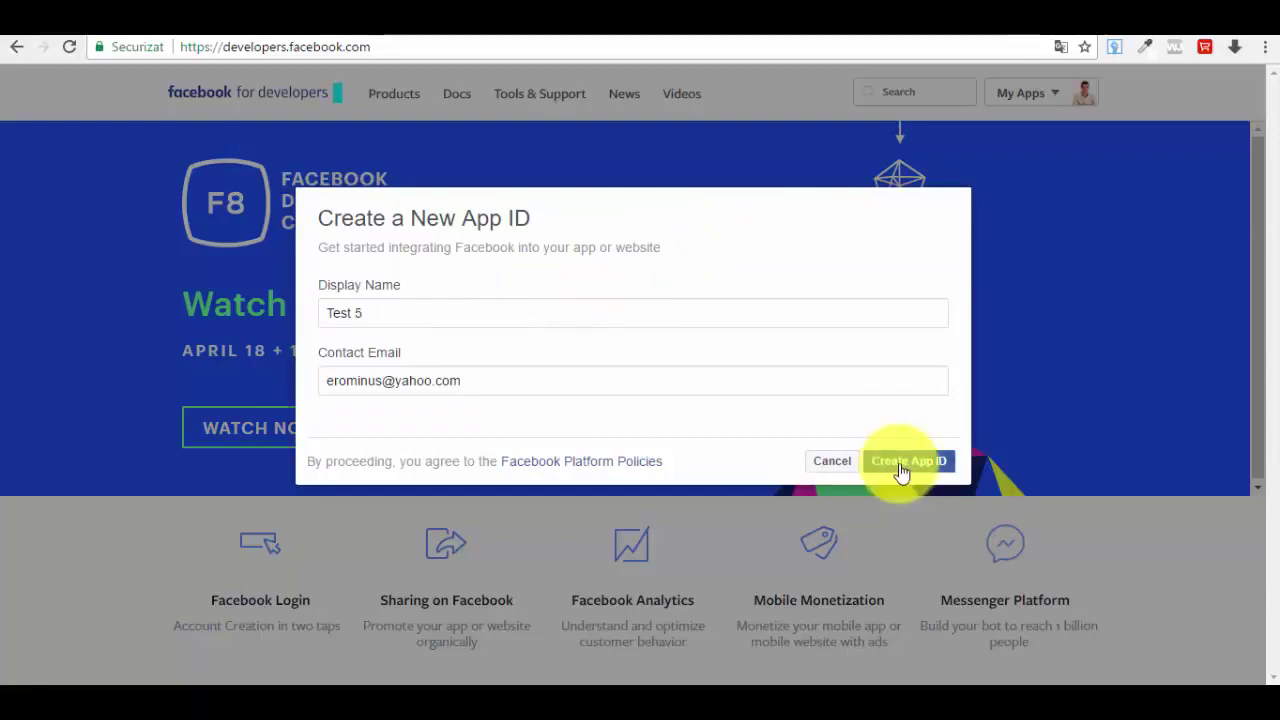
click(901, 465)
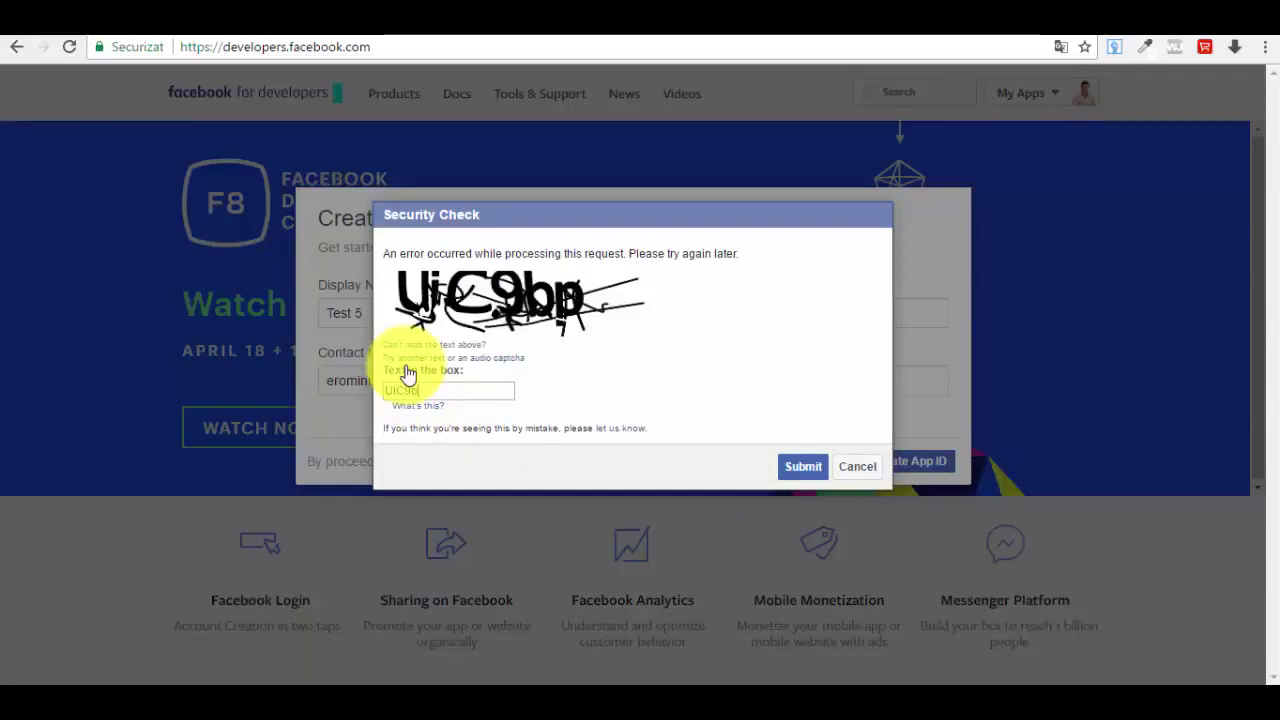
click(803, 468)
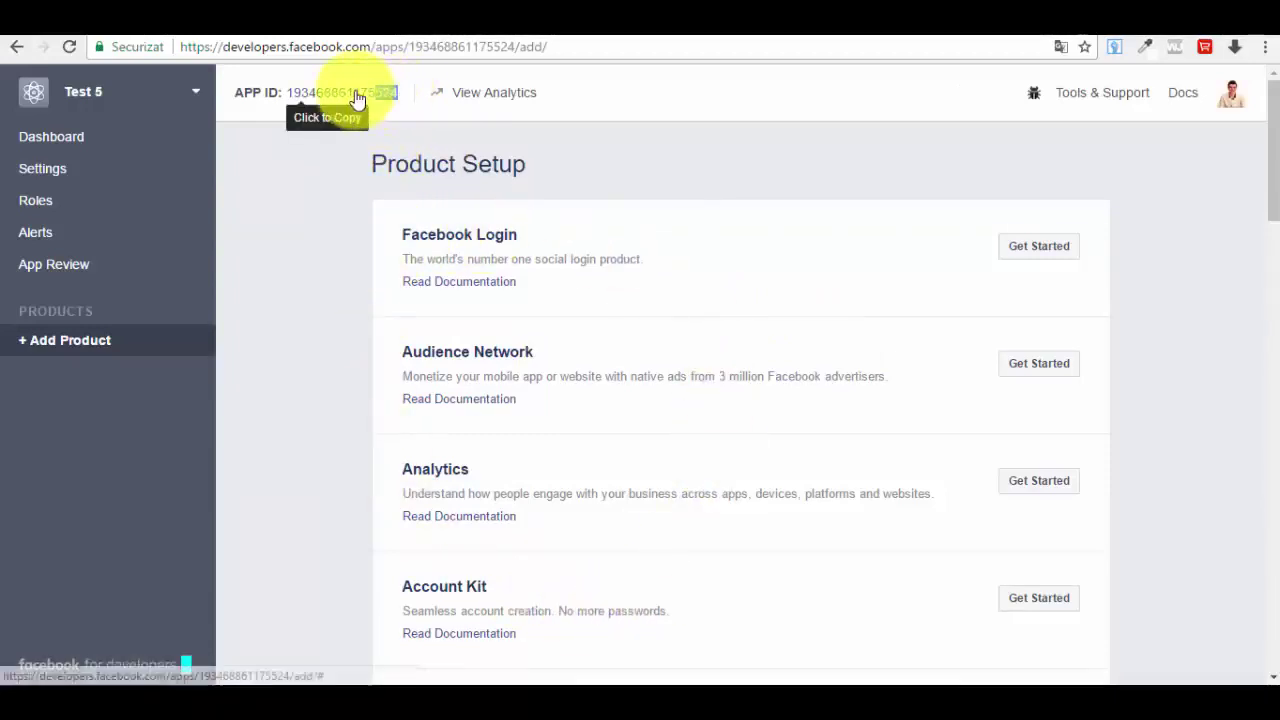
Step: Copy the Test 5 app ID and return to the WordPress FB News editor
click(293, 95)
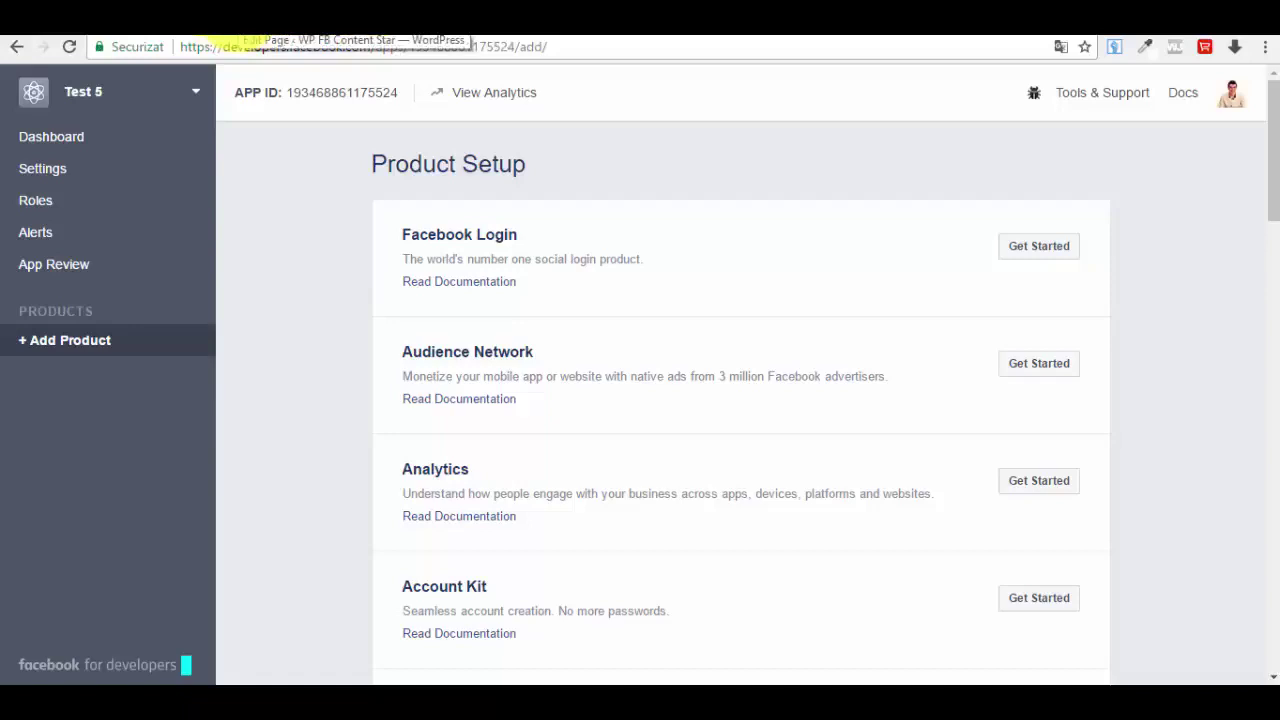
click(245, 40)
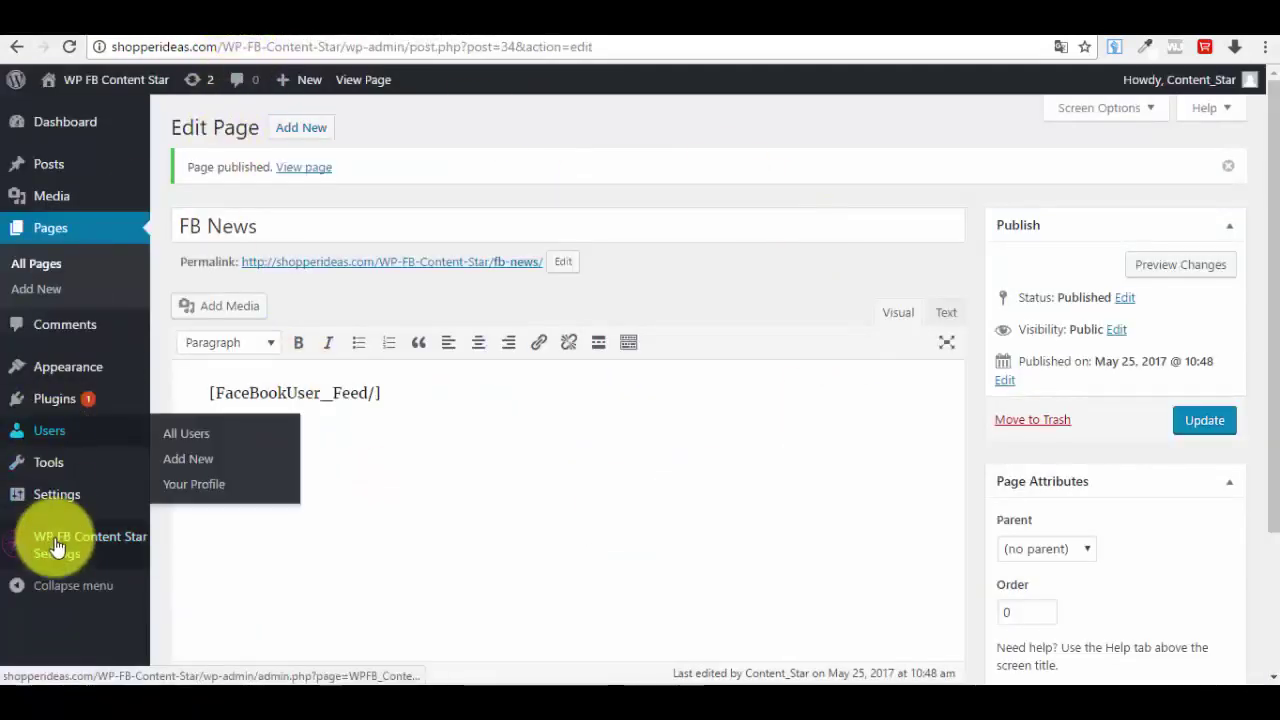
Step: Open WP FB Content Star Settings and select the old FB App ID to replace with Test 5's ID
mouse_move(57, 547)
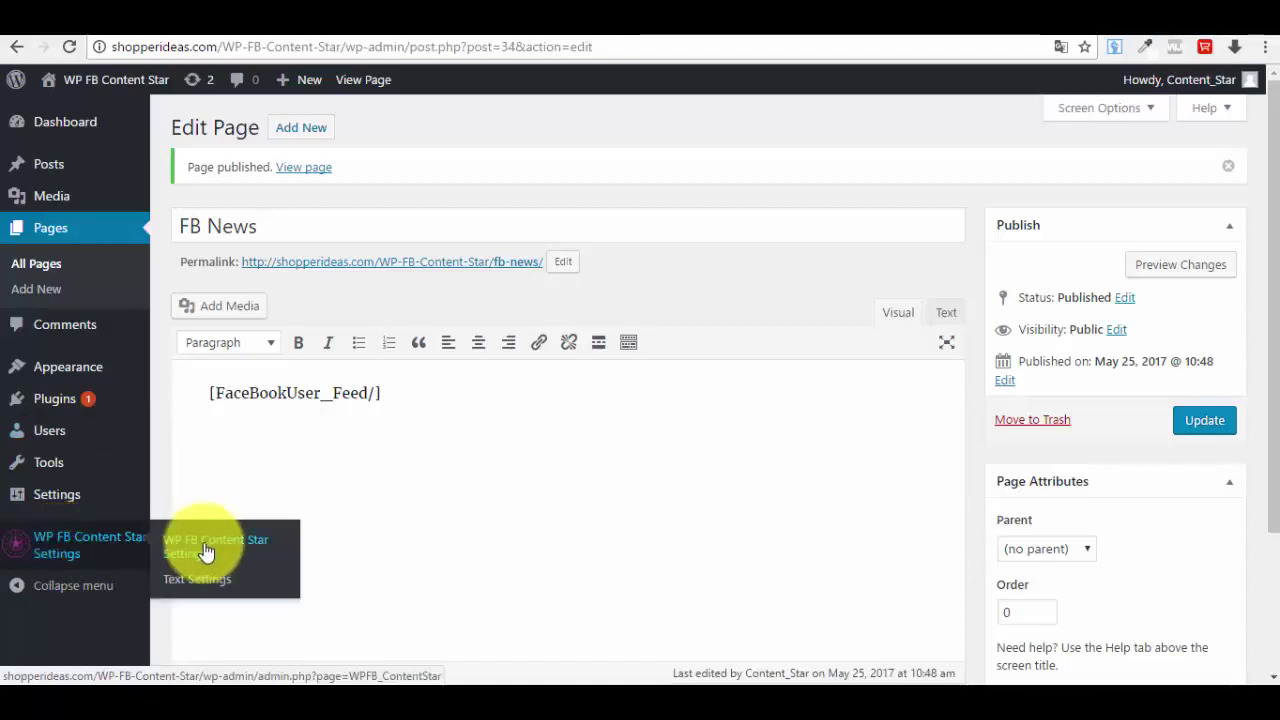
scroll(215, 555, down, 2)
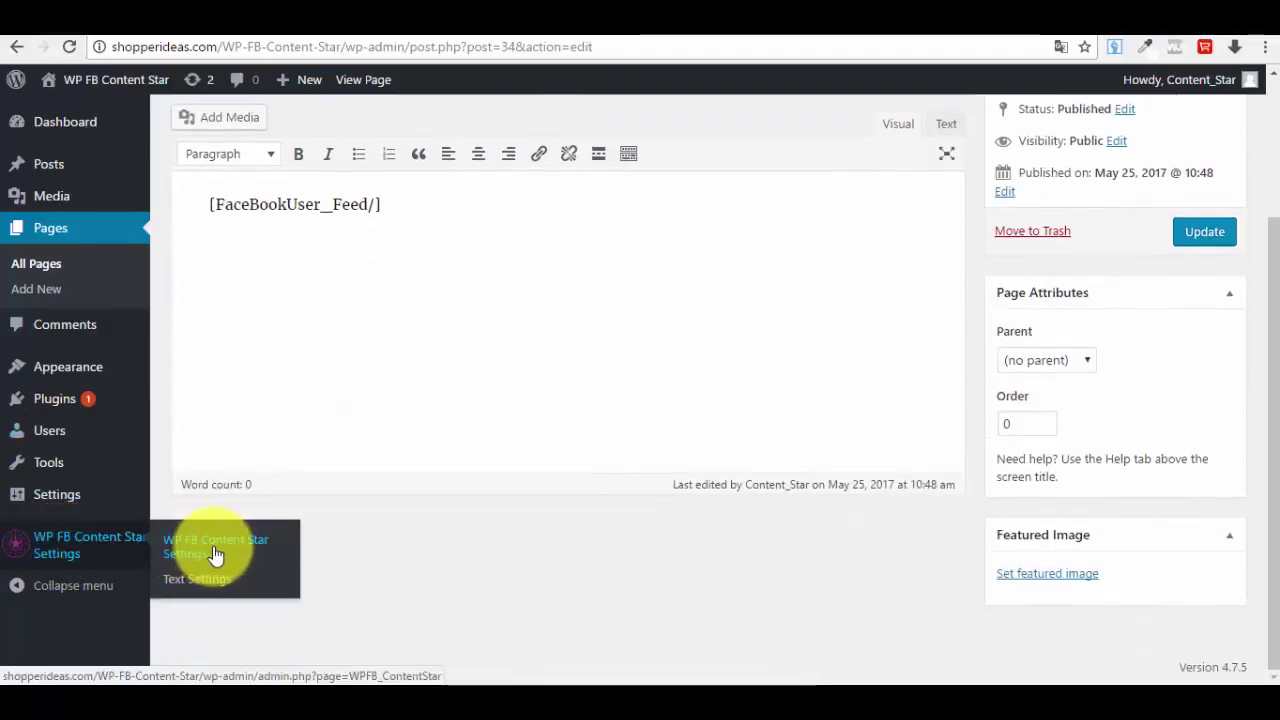
click(215, 553)
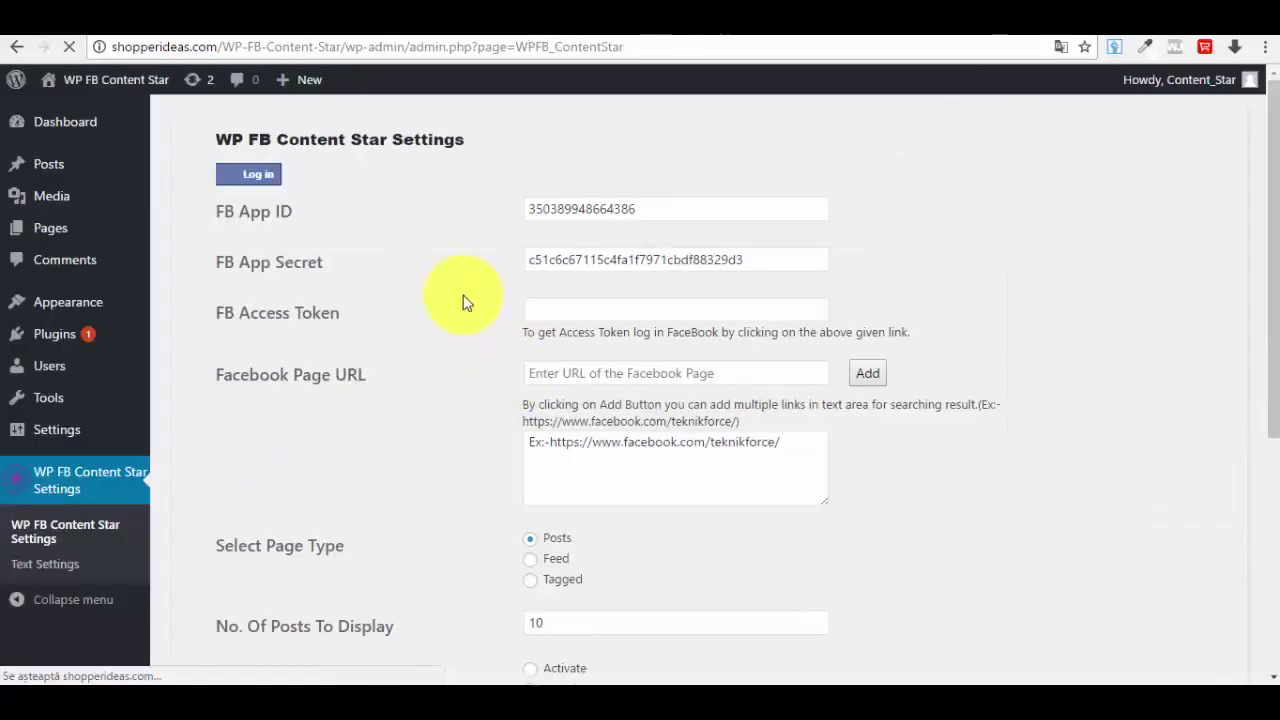
drag(654, 209, 399, 203)
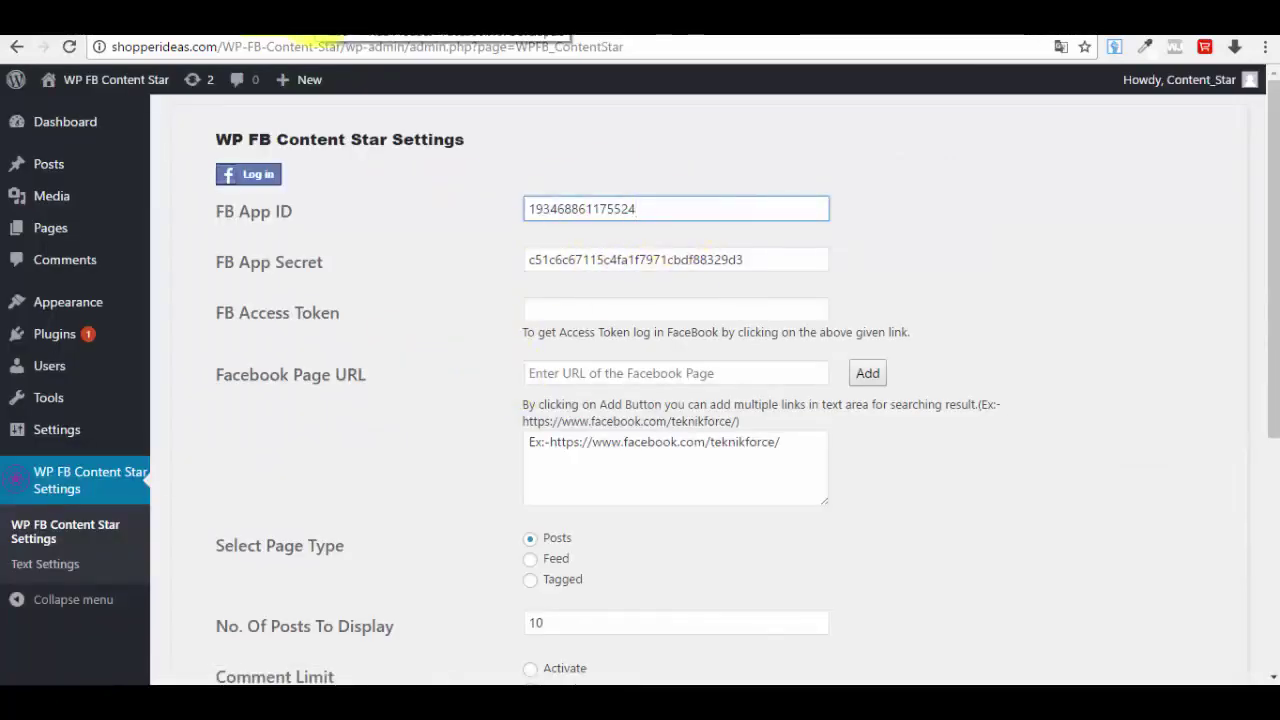
click(318, 16)
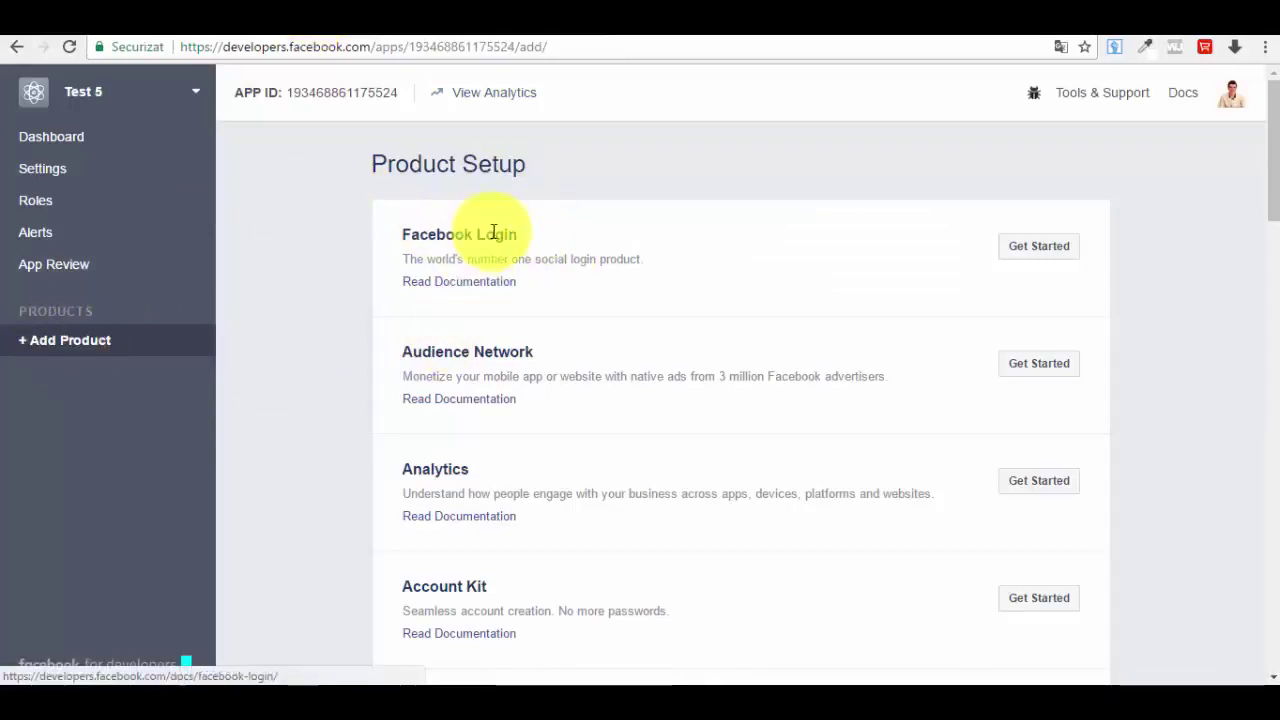
Step: Make the Test 5 app live to the public in the Apps for Pages category
click(54, 270)
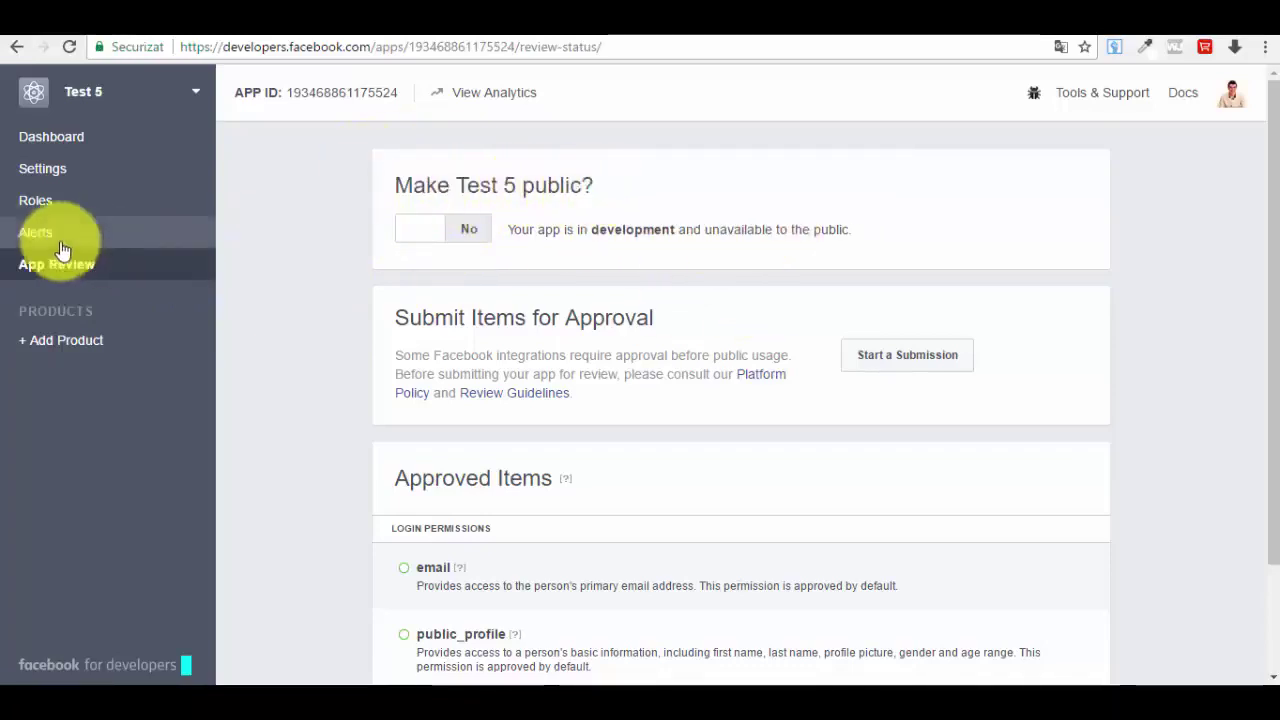
click(478, 232)
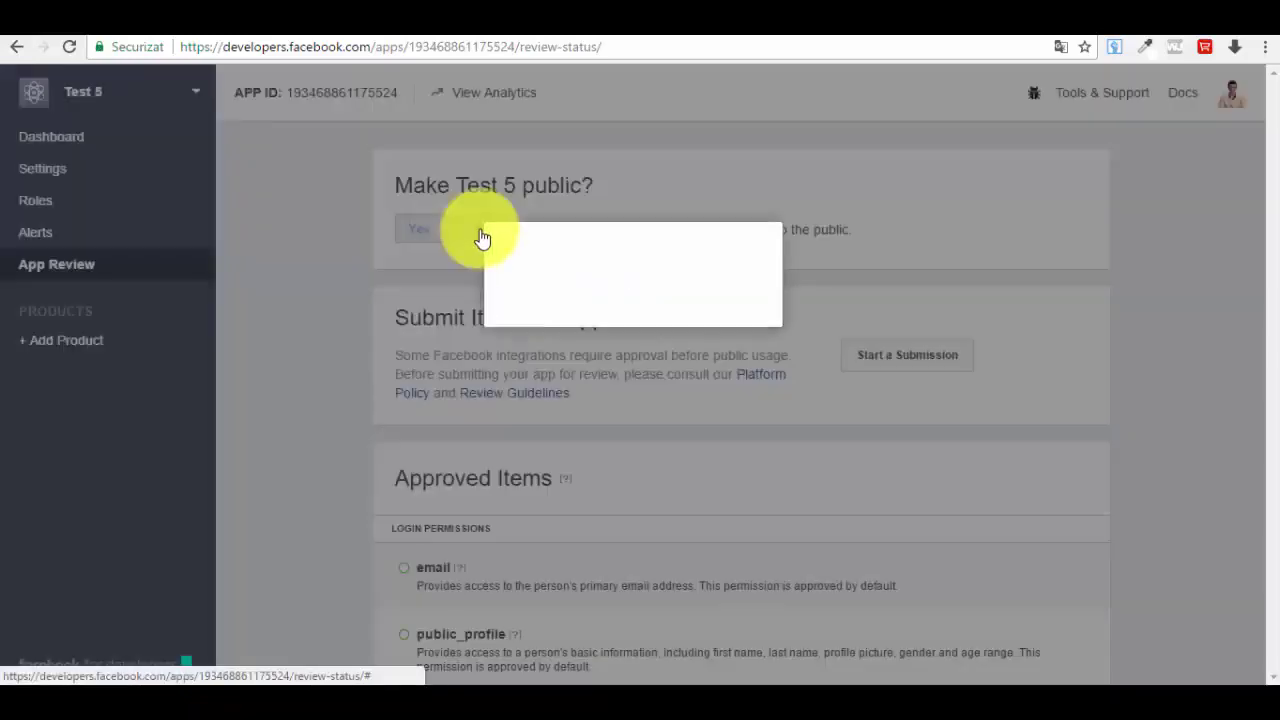
click(522, 345)
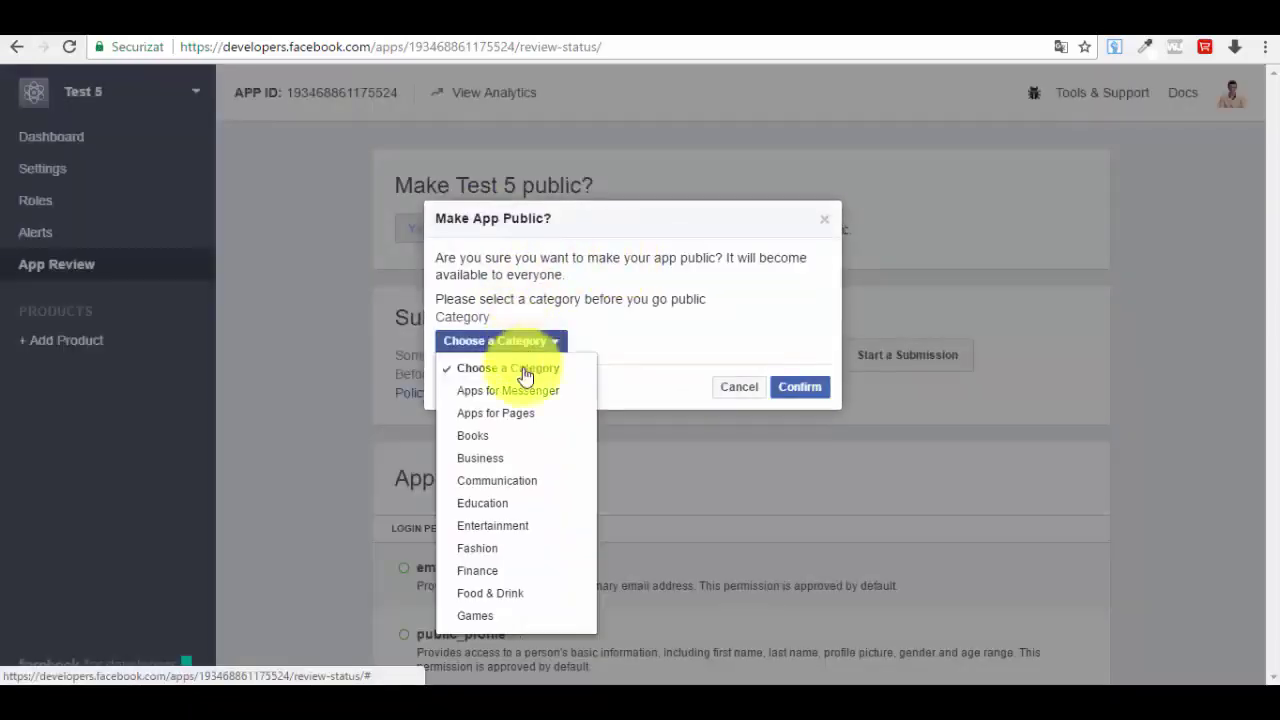
click(540, 415)
click(797, 388)
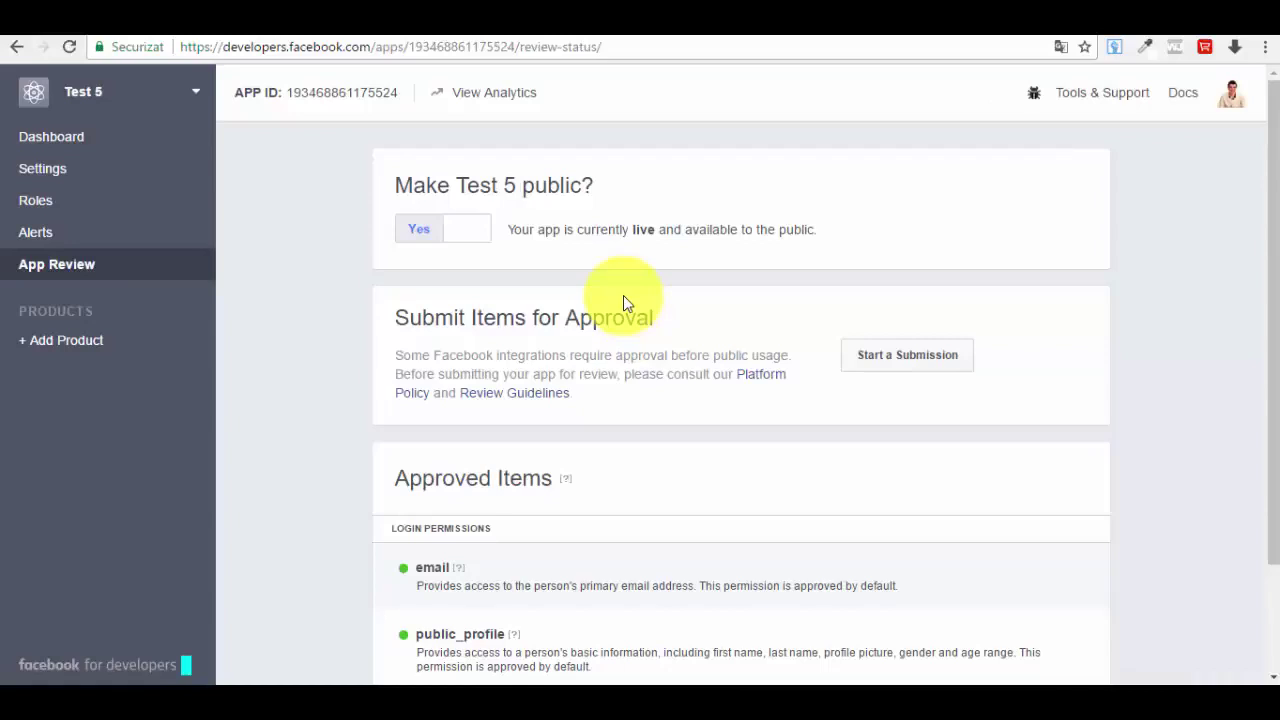
Step: Return to the Product Setup list of products to add
scroll(623, 295, down, 1)
scroll(610, 295, down, 1)
scroll(597, 308, up, 2)
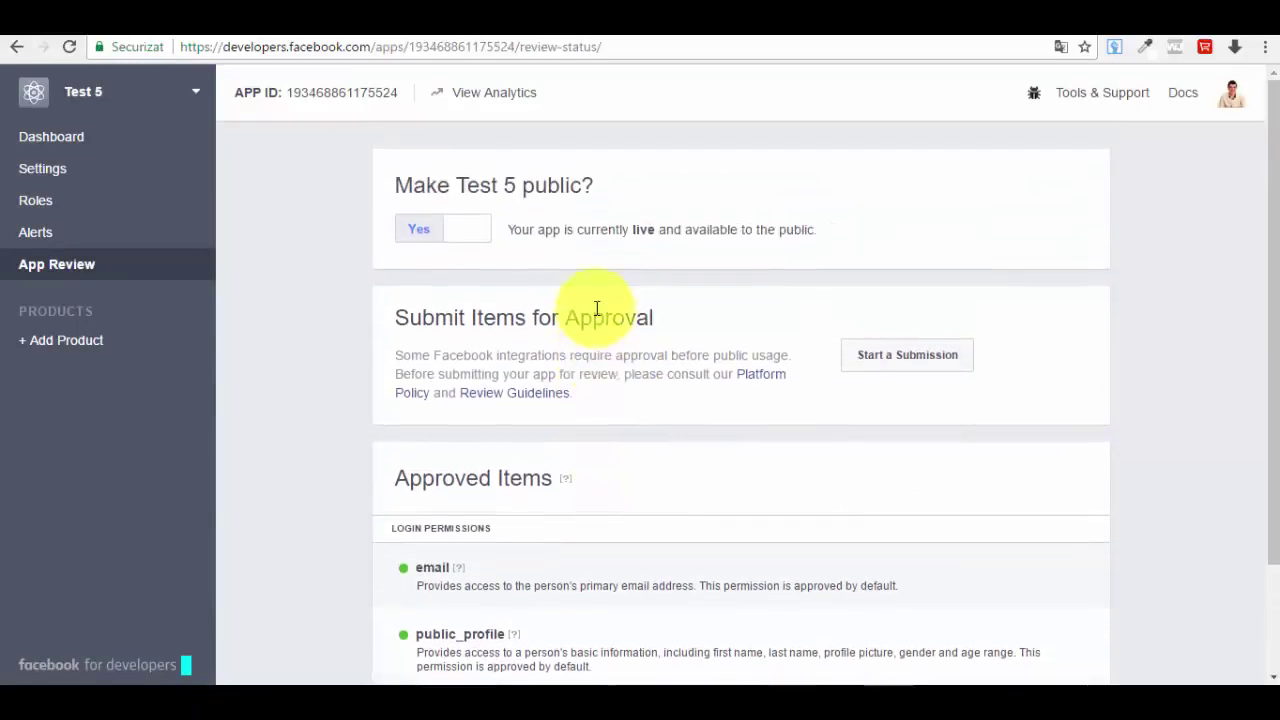
click(63, 356)
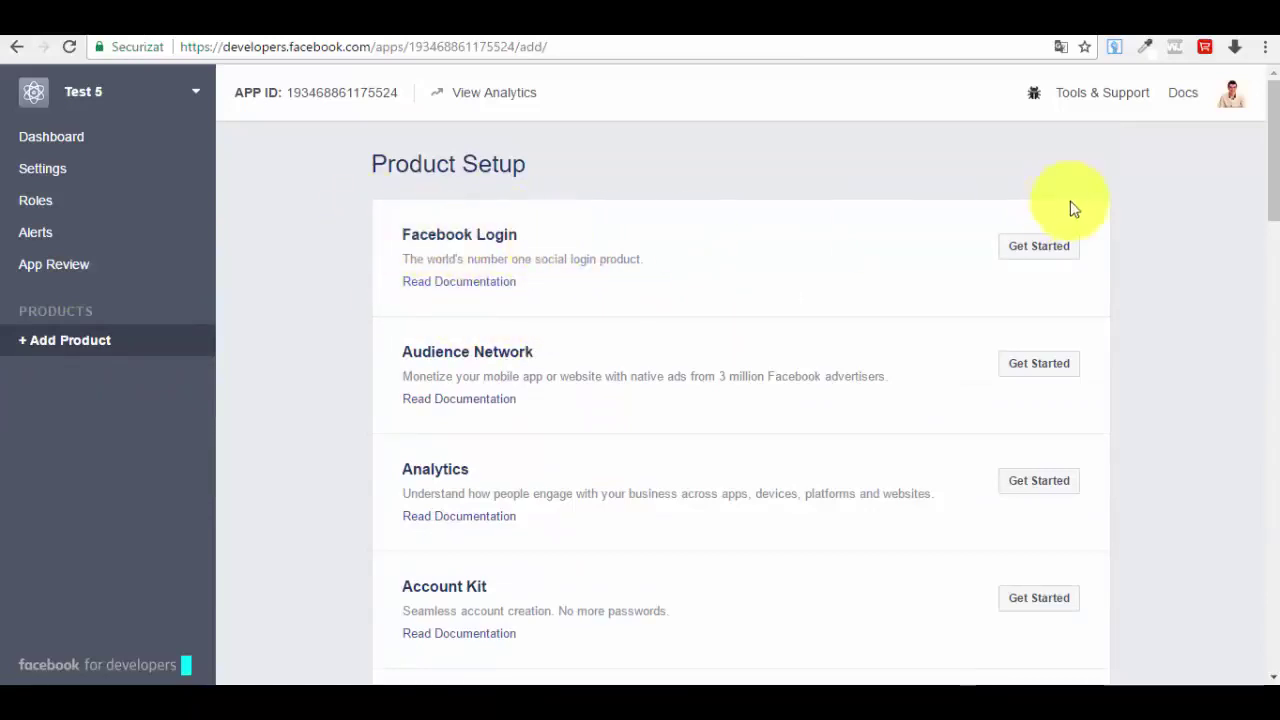
Step: Add Facebook Login to Test 5 with the Web platform and open its settings
click(1038, 250)
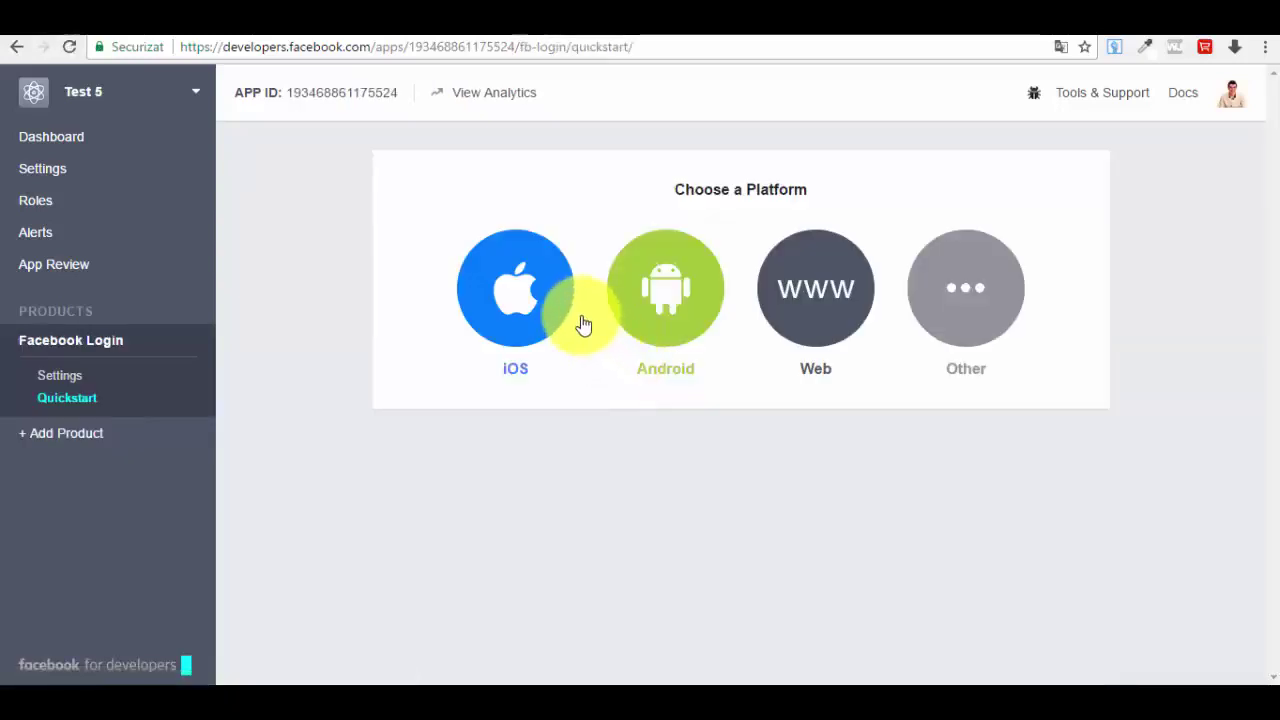
click(822, 289)
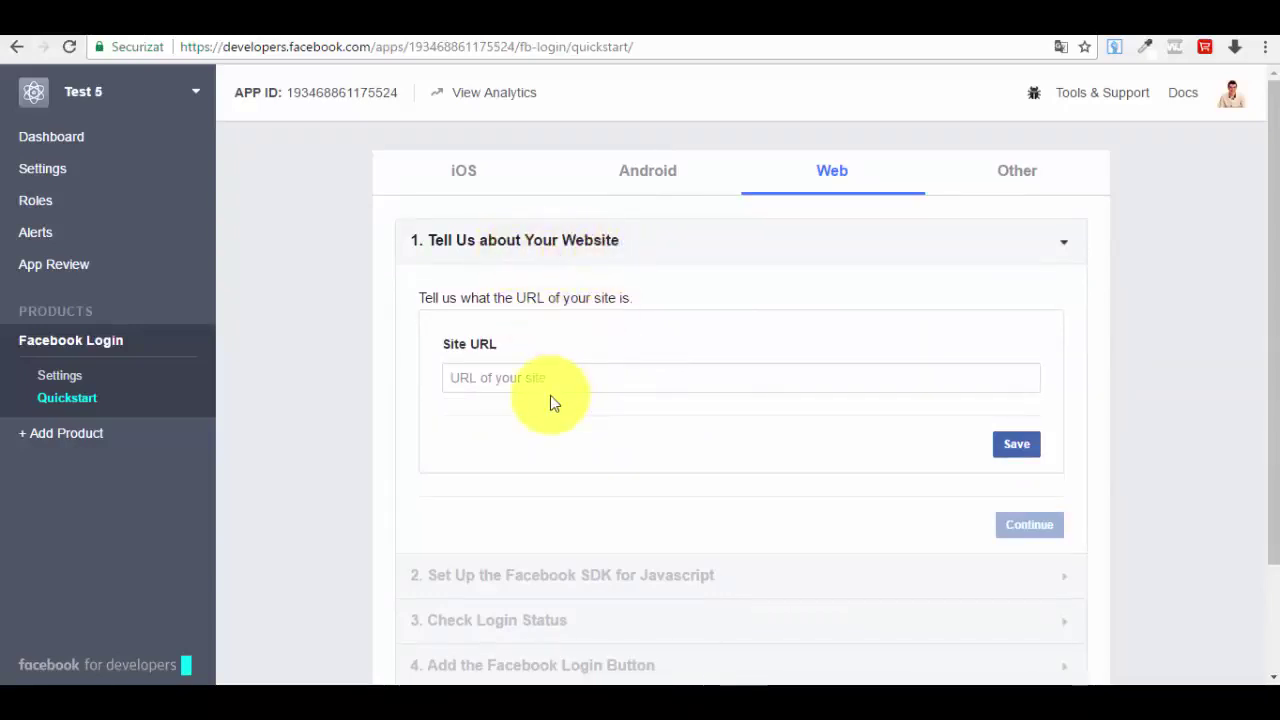
scroll(655, 368, down, 3)
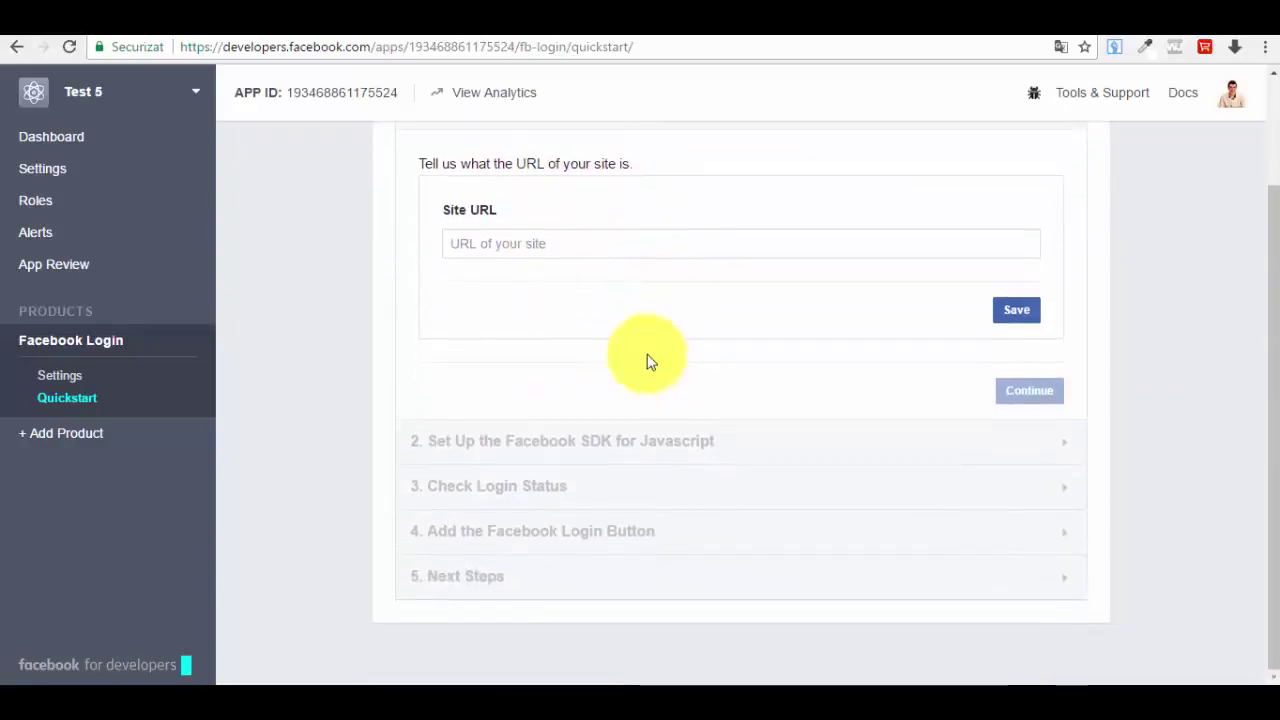
scroll(537, 306, up, 3)
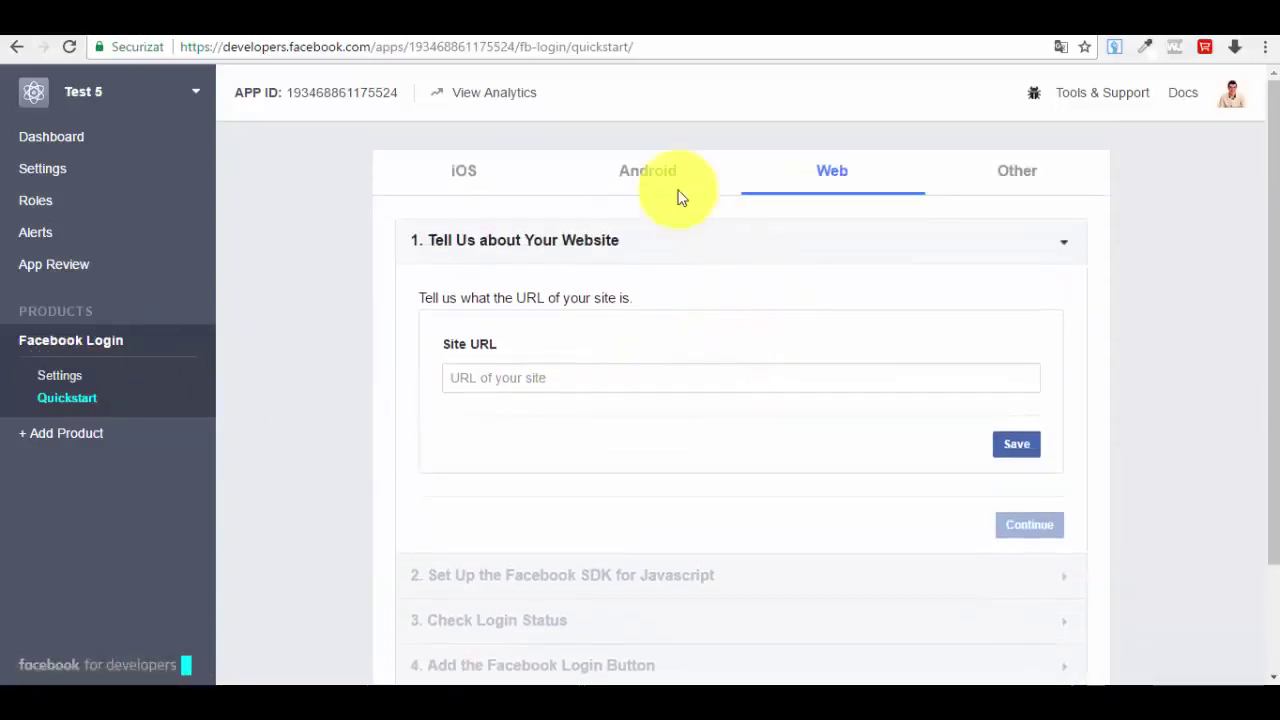
click(61, 377)
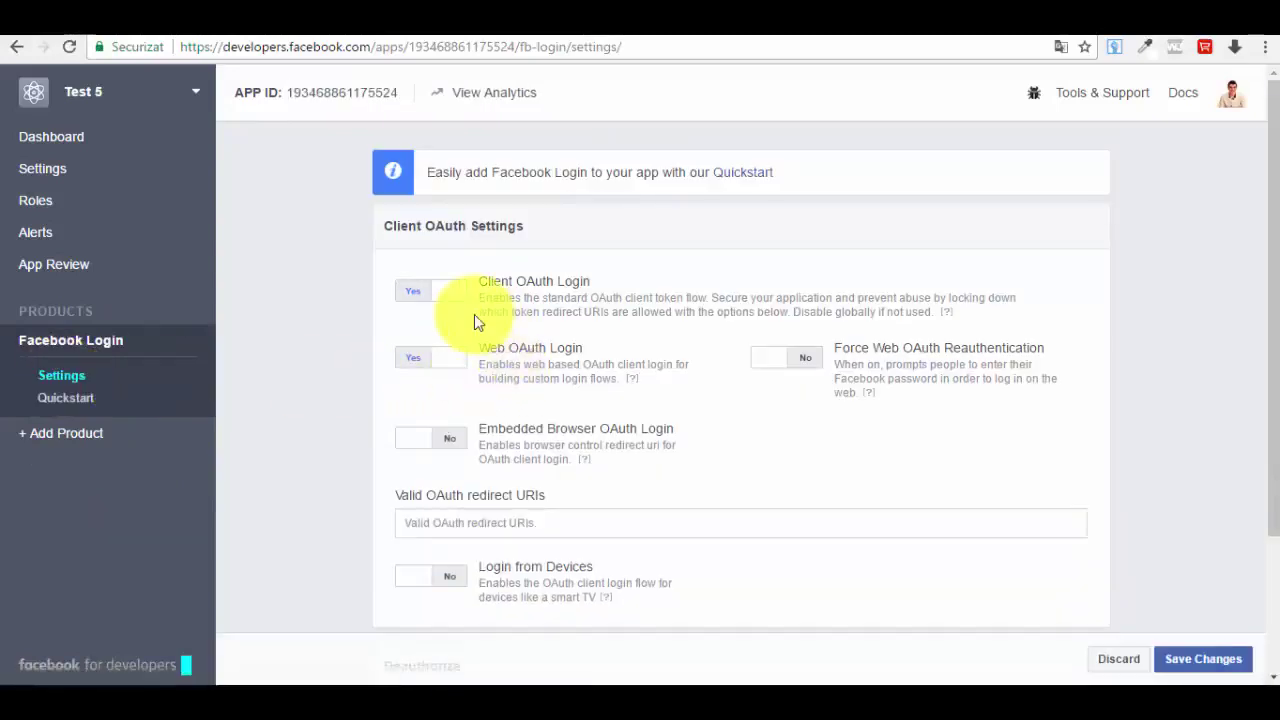
scroll(462, 301, down, 2)
Step: Copy the WP FB Content Star settings page address from the WordPress tab
click(571, 337)
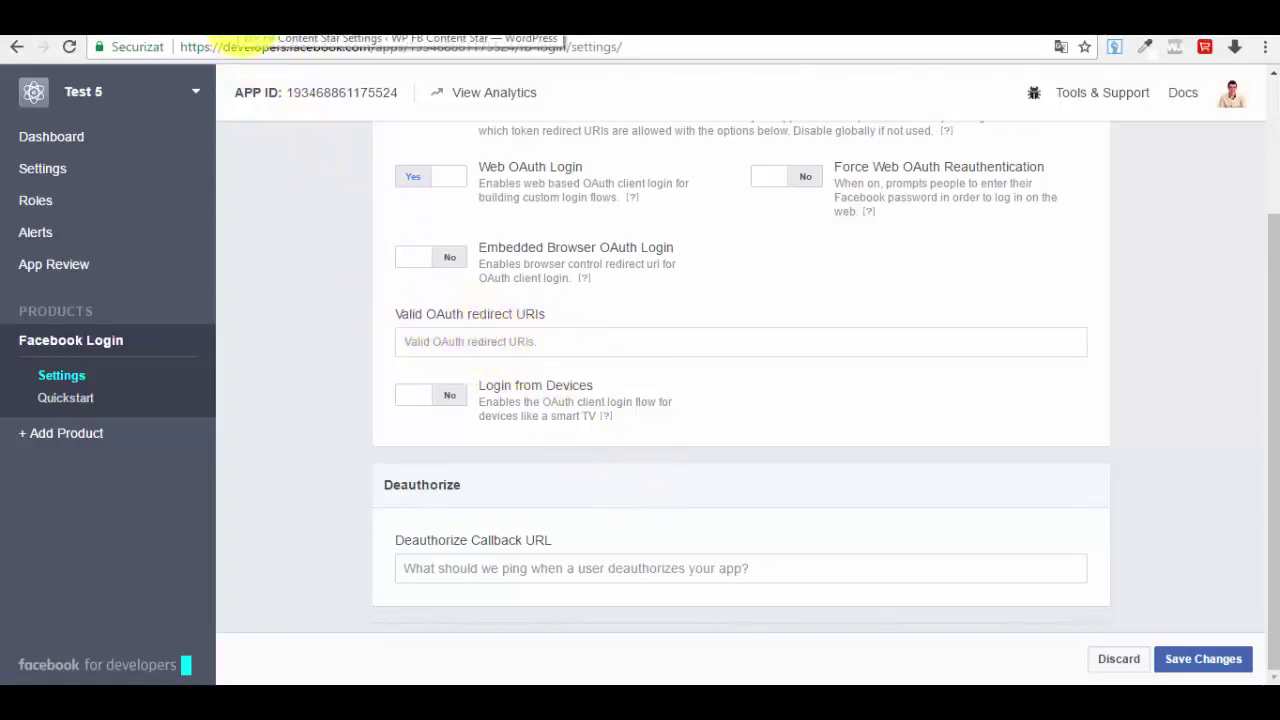
click(238, 22)
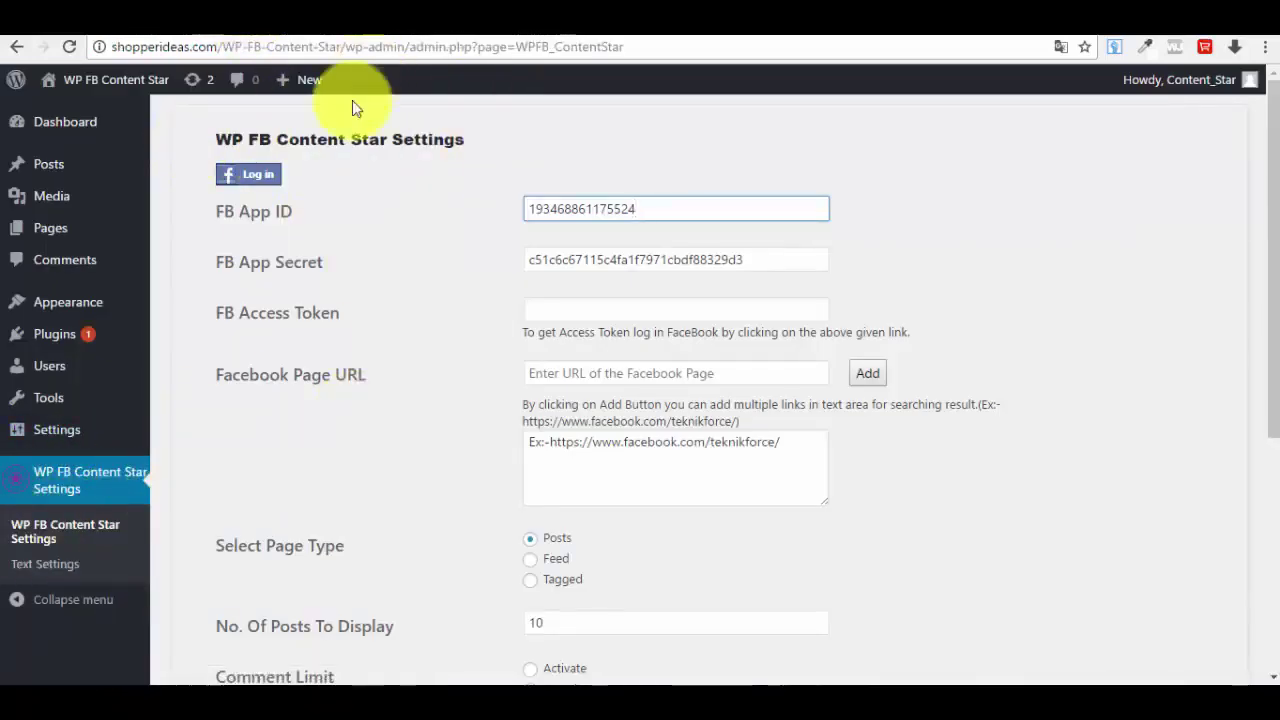
click(324, 43)
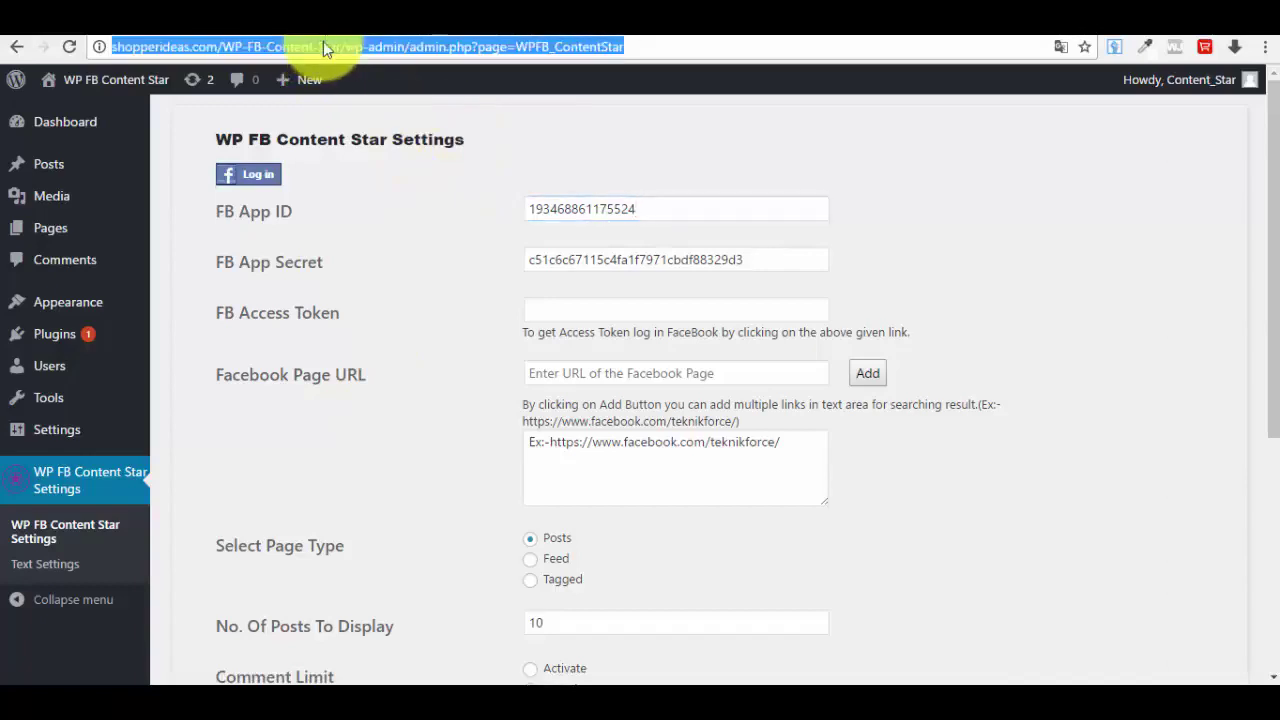
right_click(324, 46)
click(386, 110)
key(ctrl+Tab)
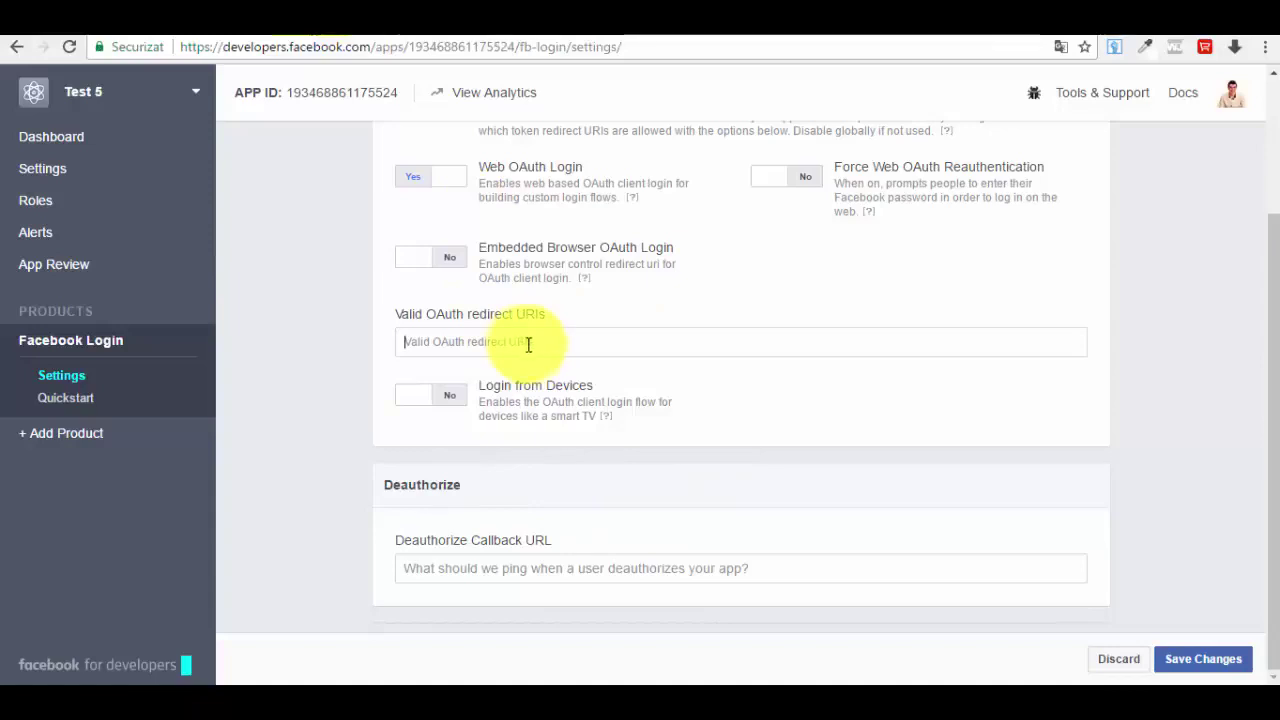
Step: Add the copied WP-FB-Content-Star settings URL as a Valid OAuth redirect URI and save
scroll(510, 400, up, 2)
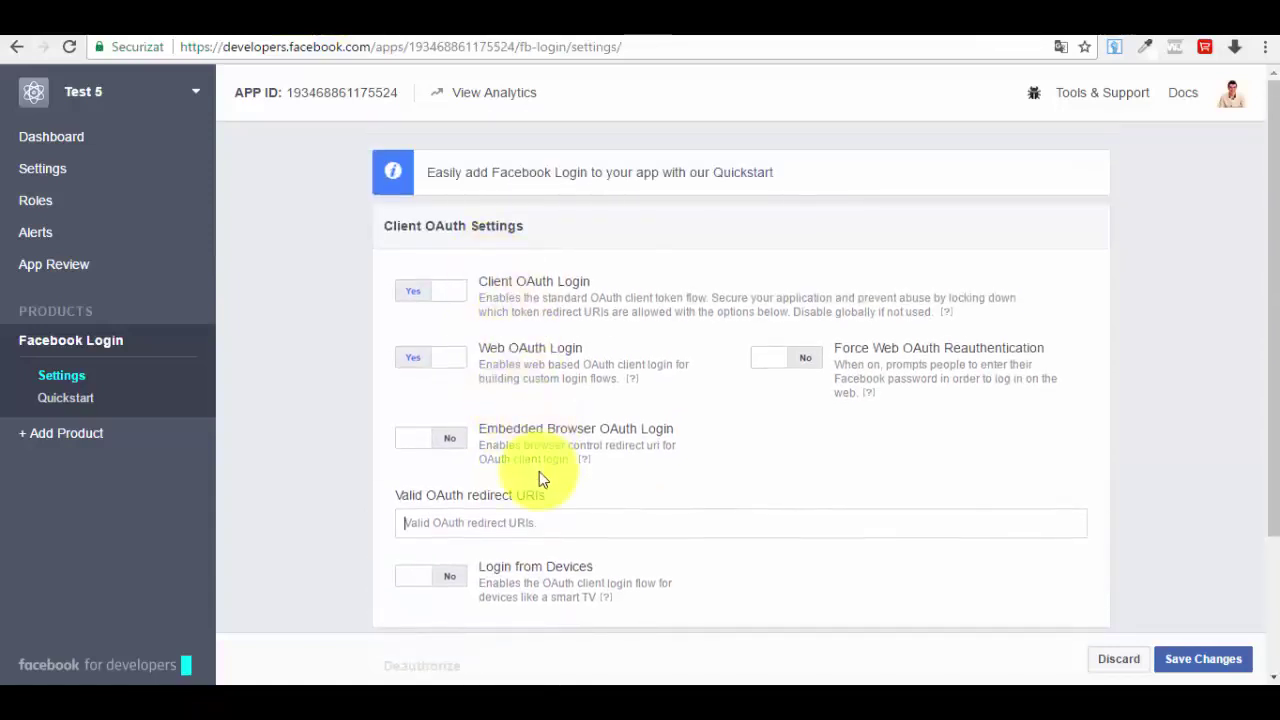
scroll(537, 478, down, 1)
click(487, 425)
key(ctrl+v)
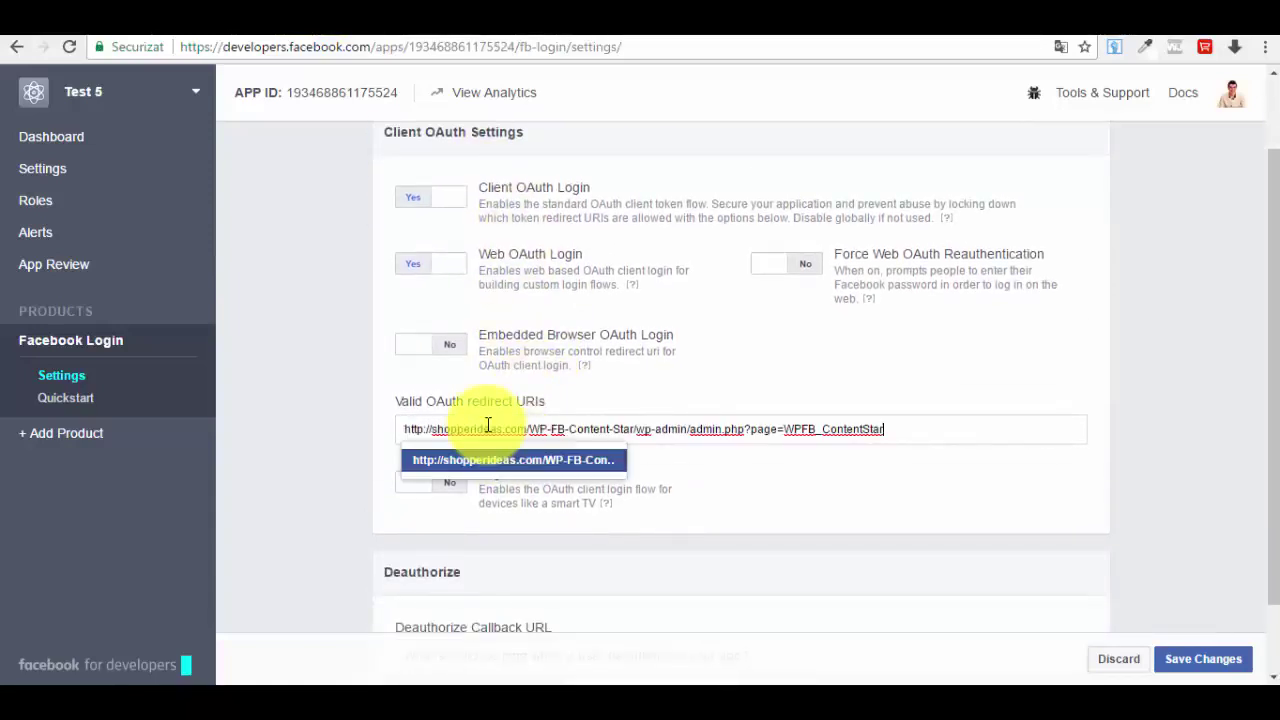
key(Return)
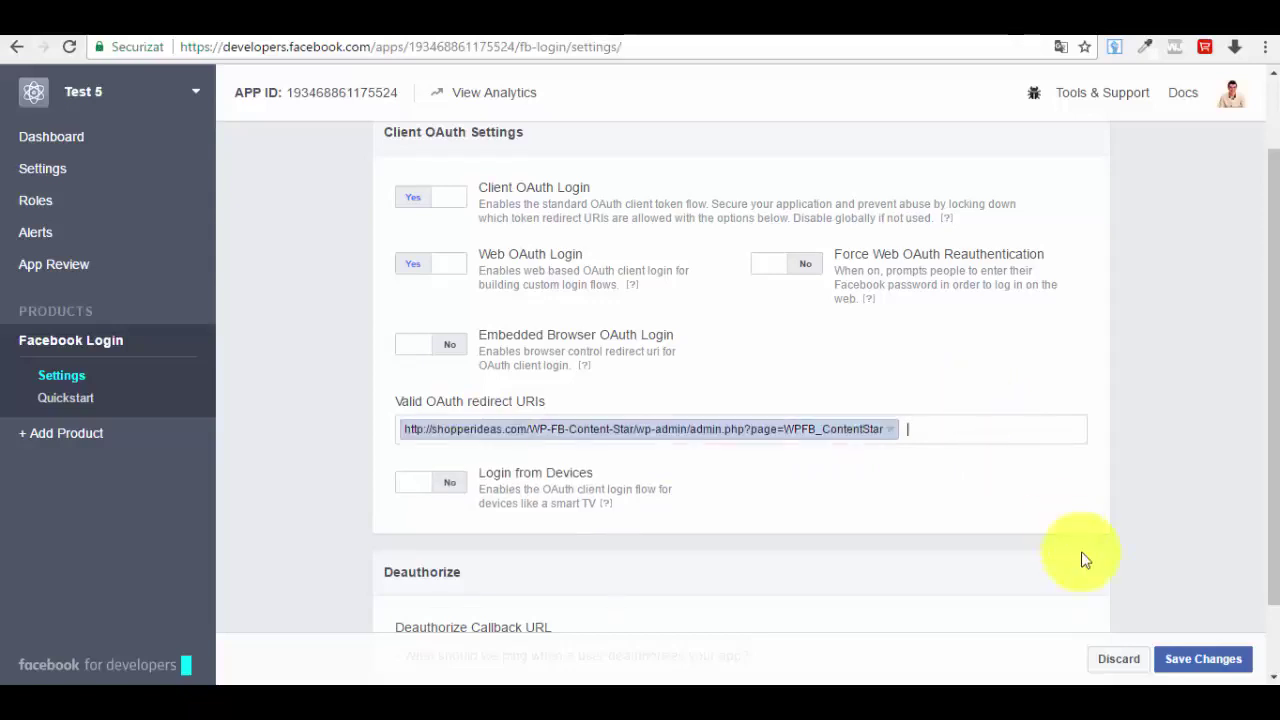
click(1215, 658)
scroll(777, 351, up, 1)
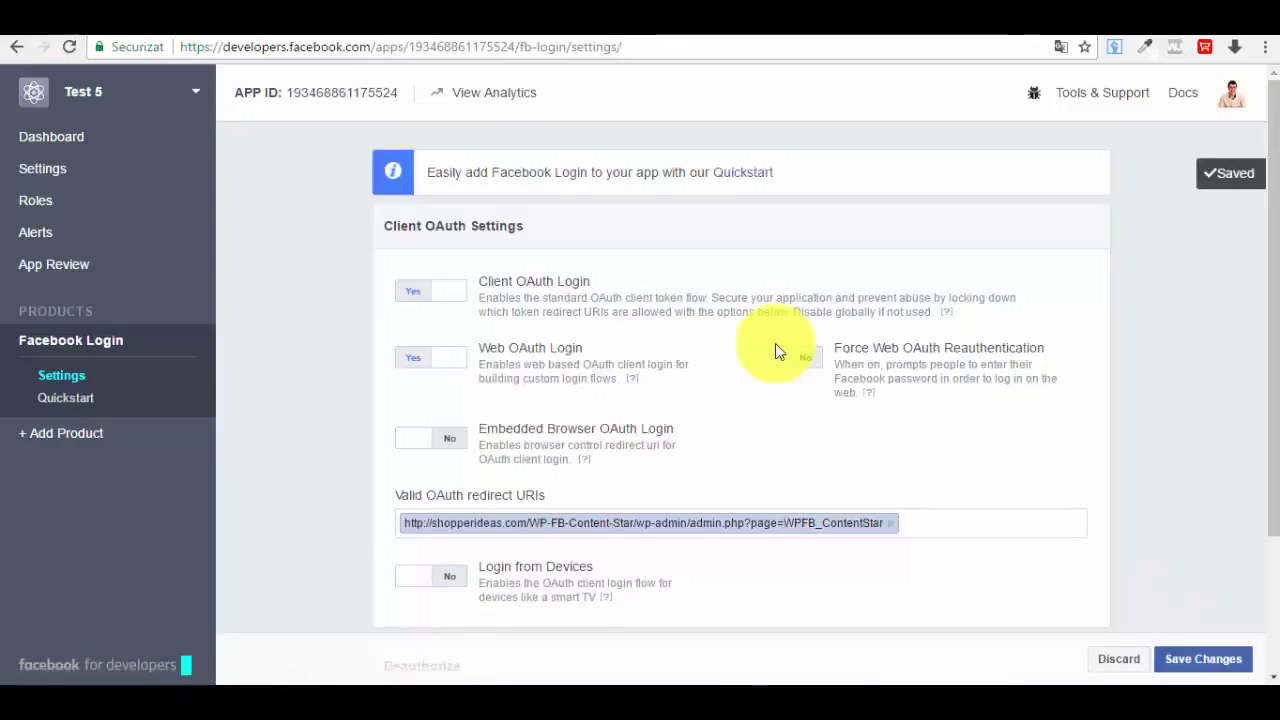
click(1200, 658)
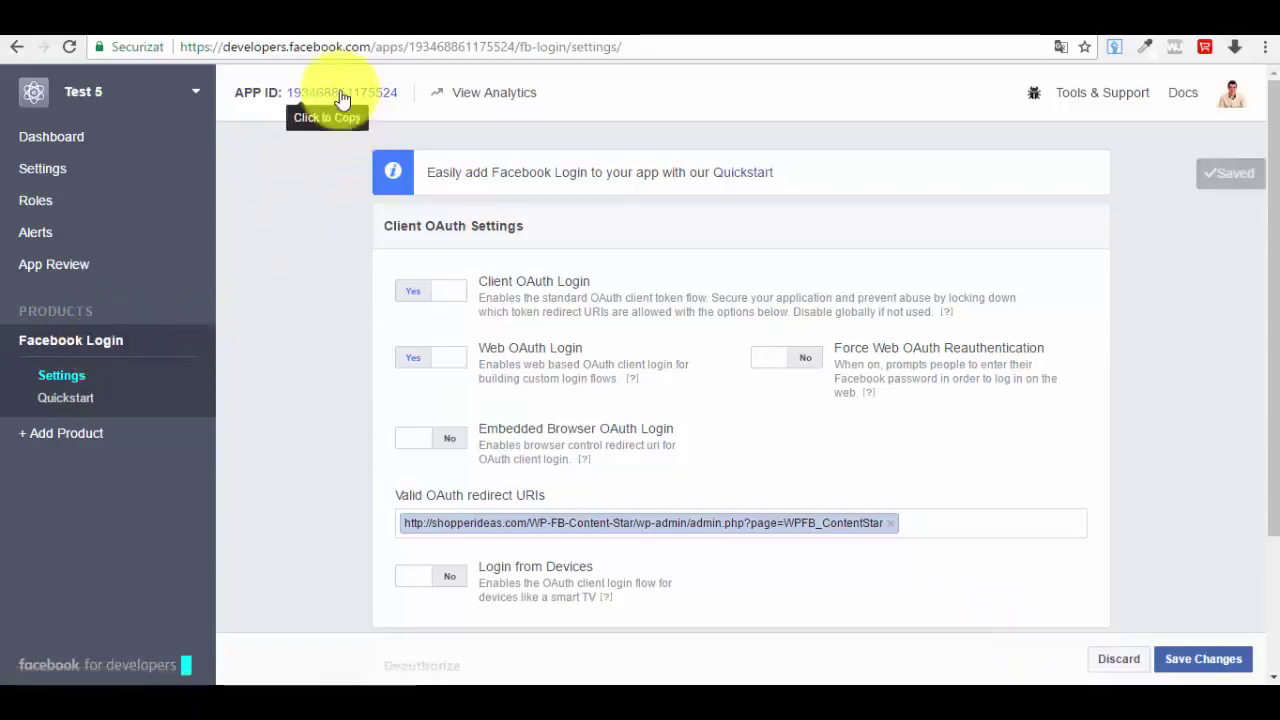
Step: Reveal Test 5's app secret on the Dashboard using the account password, and copy it
click(72, 147)
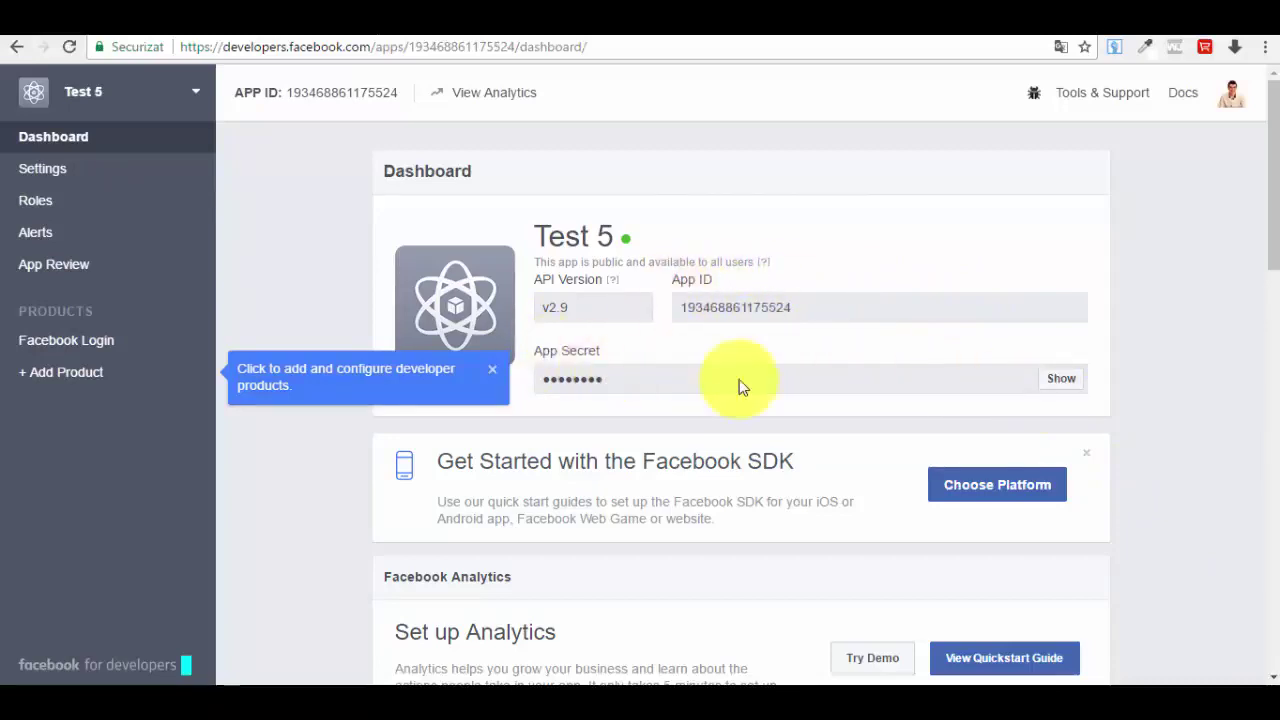
click(1062, 379)
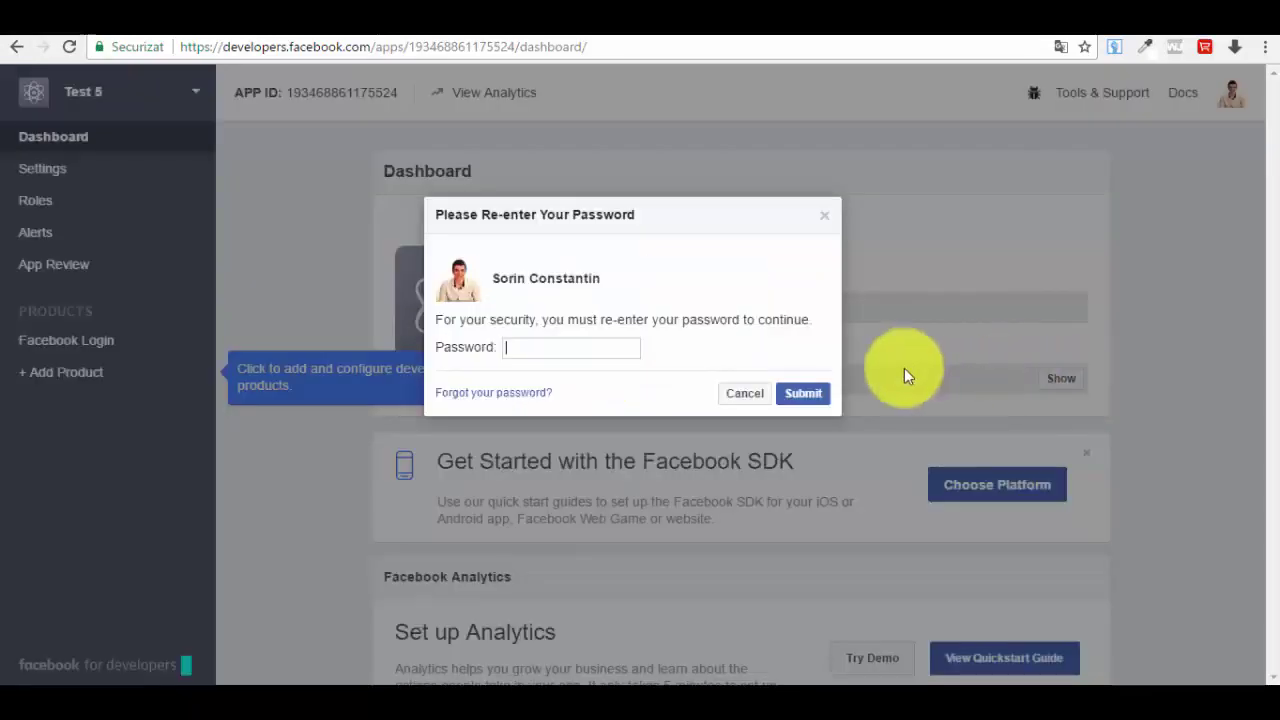
text(•)
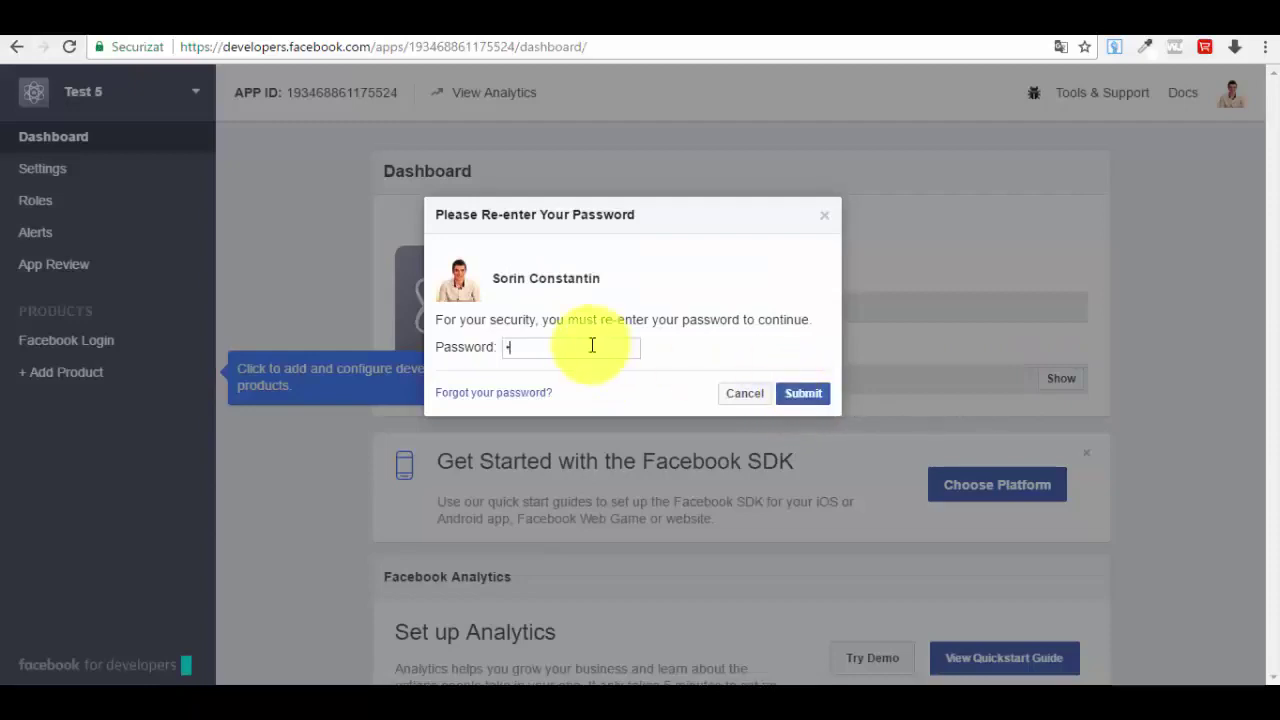
text(•••••••)
click(816, 397)
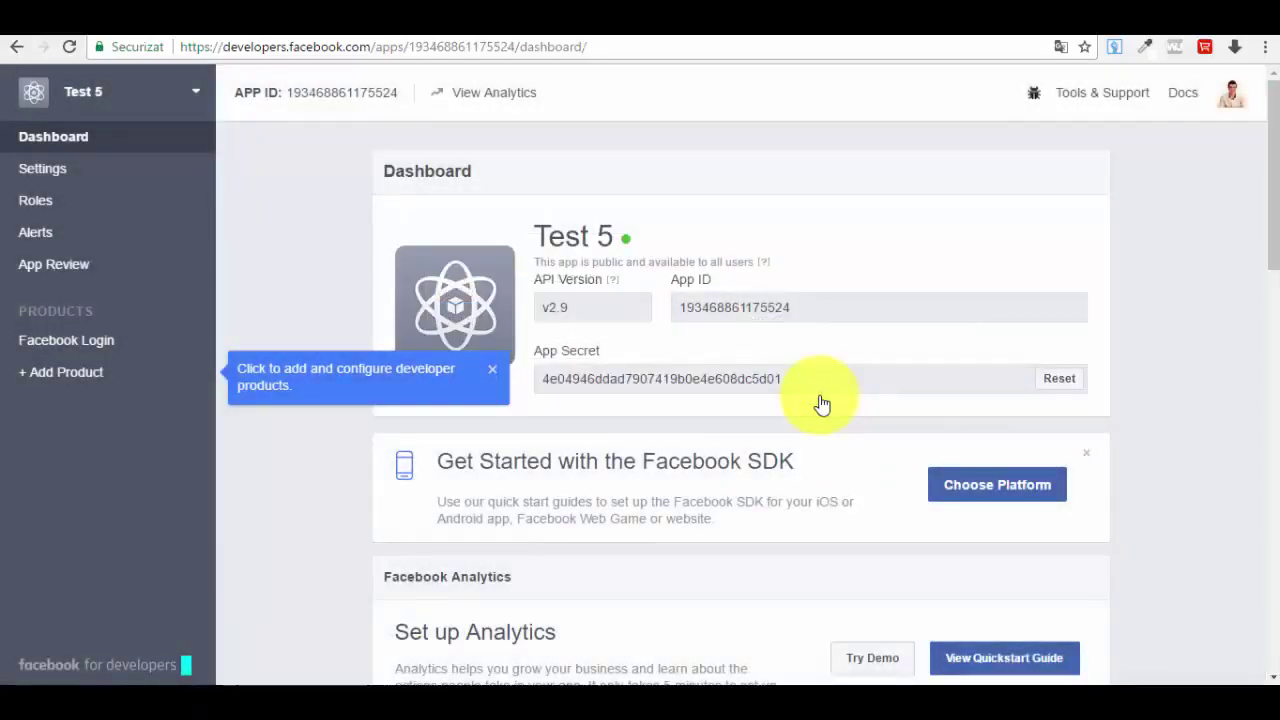
drag(793, 380, 537, 380)
right_click(590, 380)
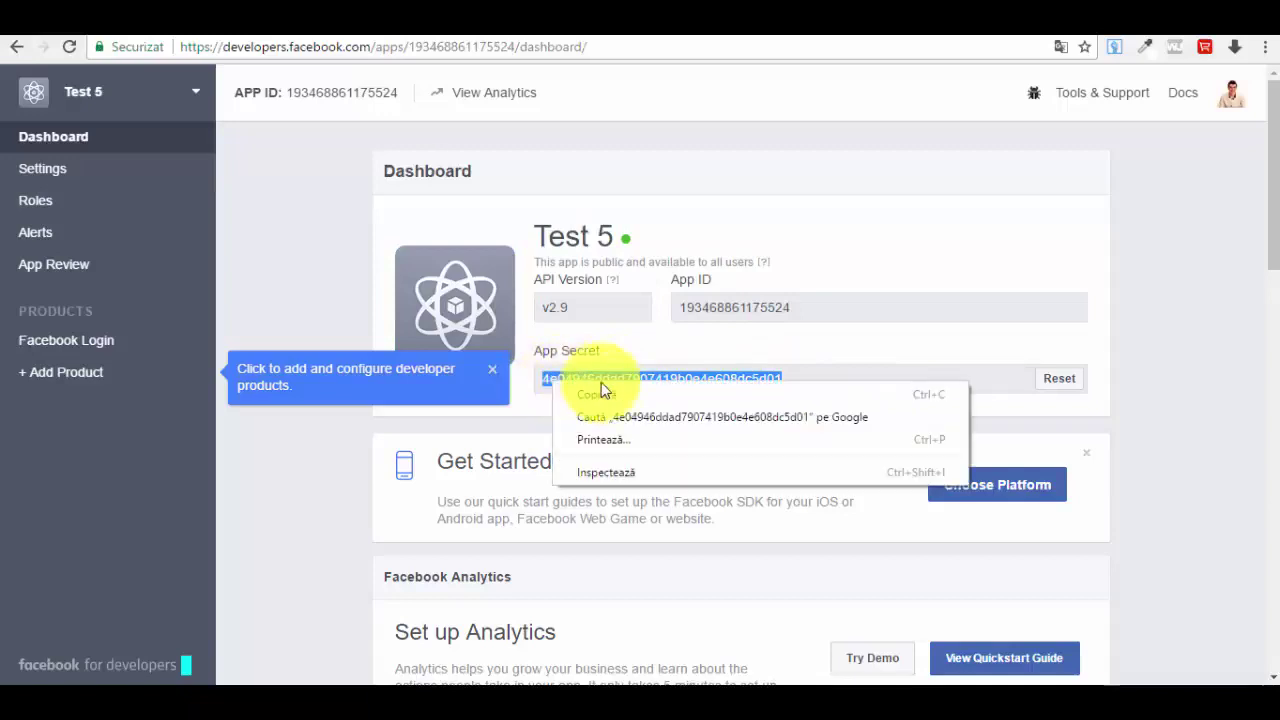
click(600, 390)
Step: Replace the plugin's old FB App Secret with the copied Test 5 secret
key(ctrl+Tab)
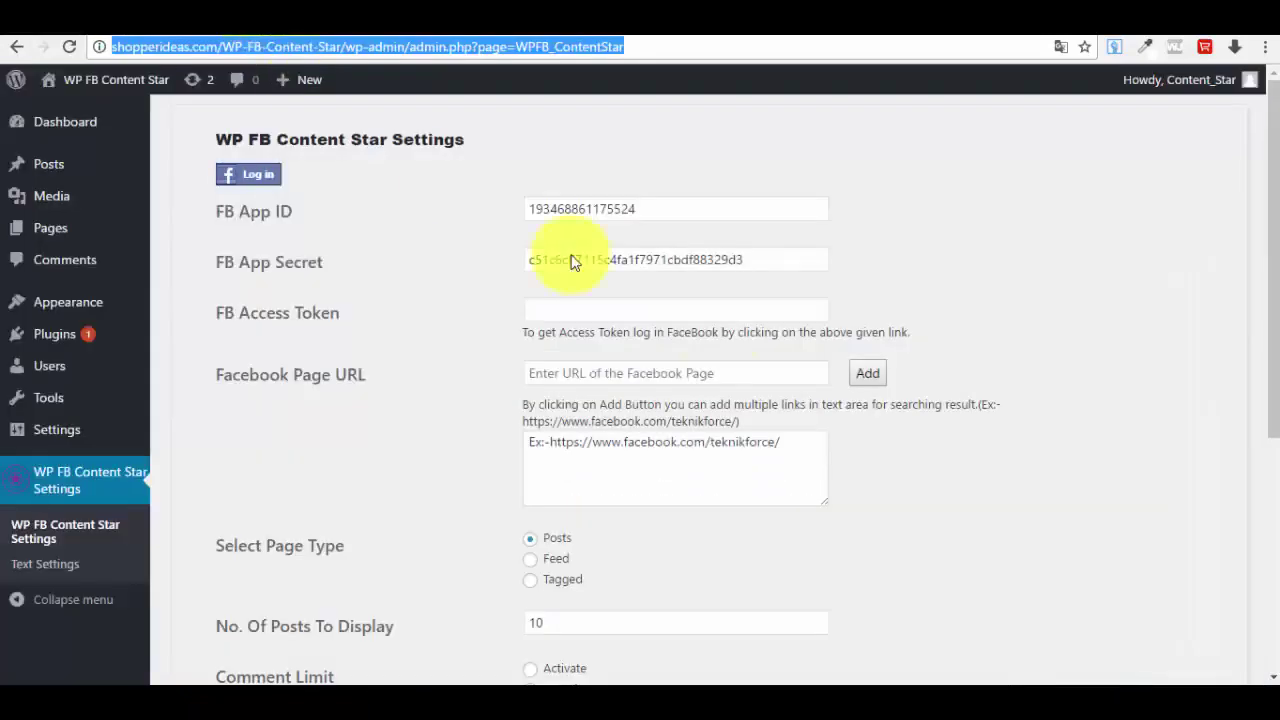
drag(771, 263, 484, 243)
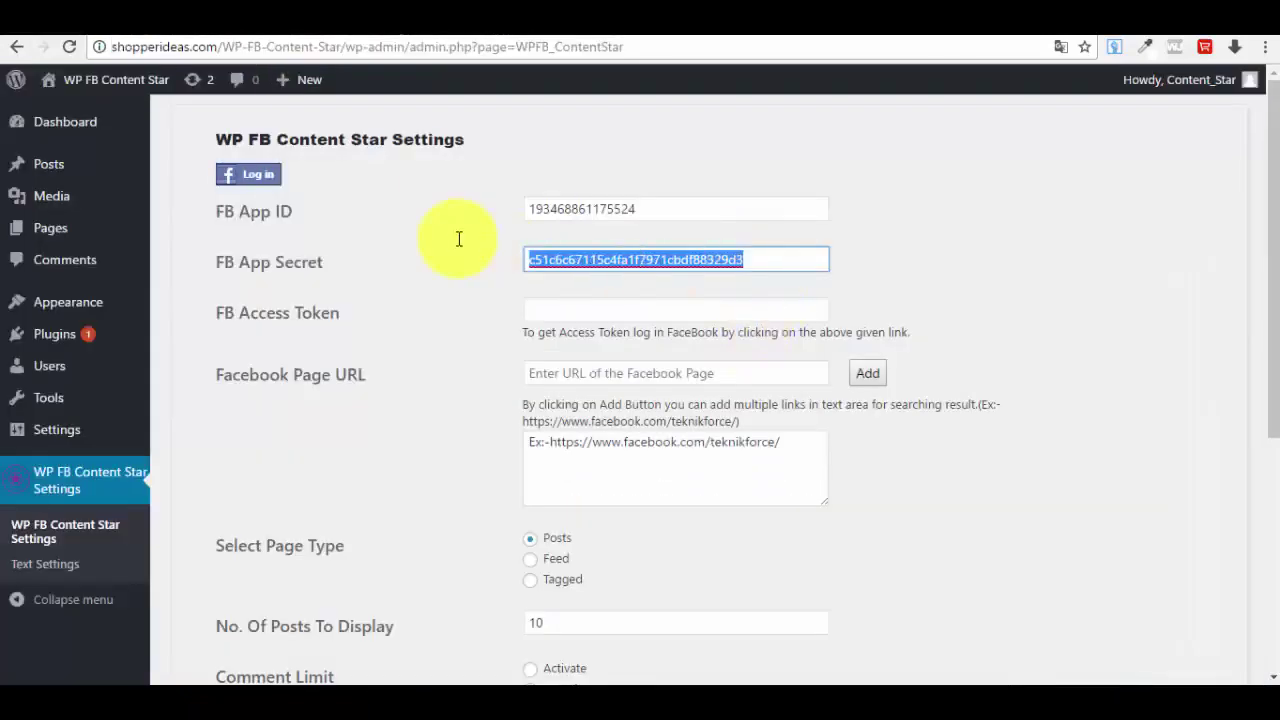
key(ctrl+v)
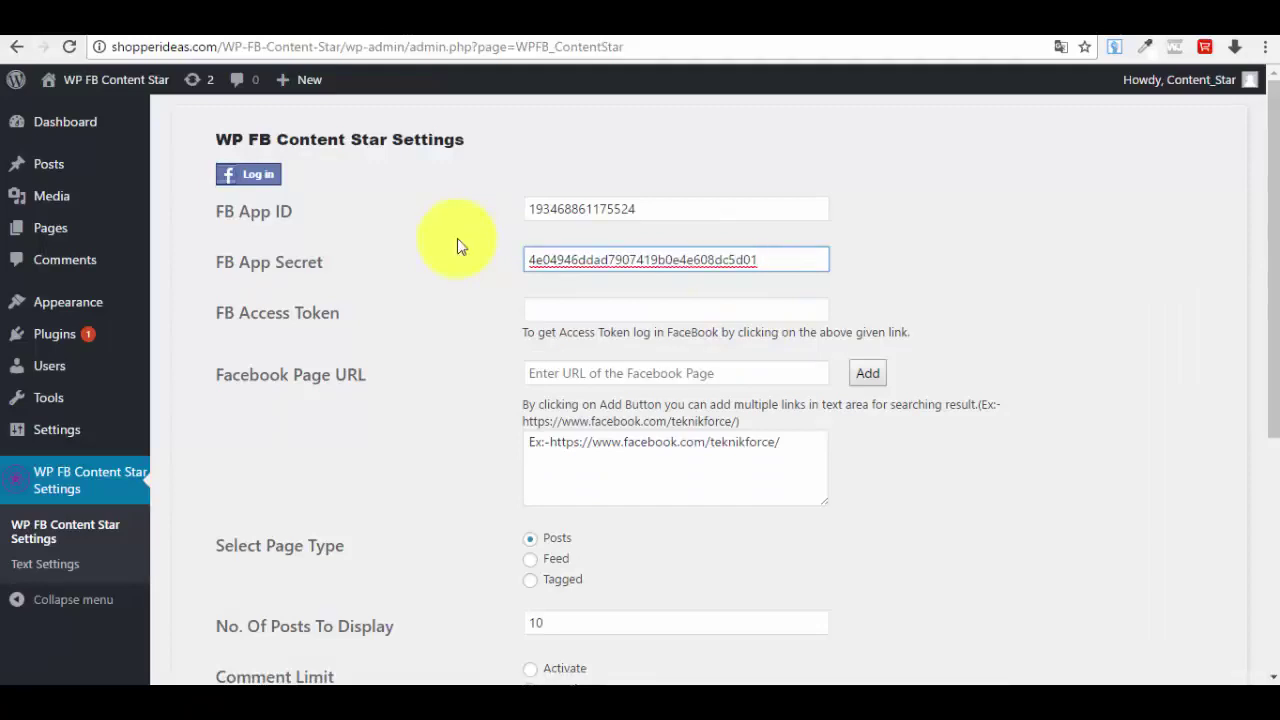
click(925, 289)
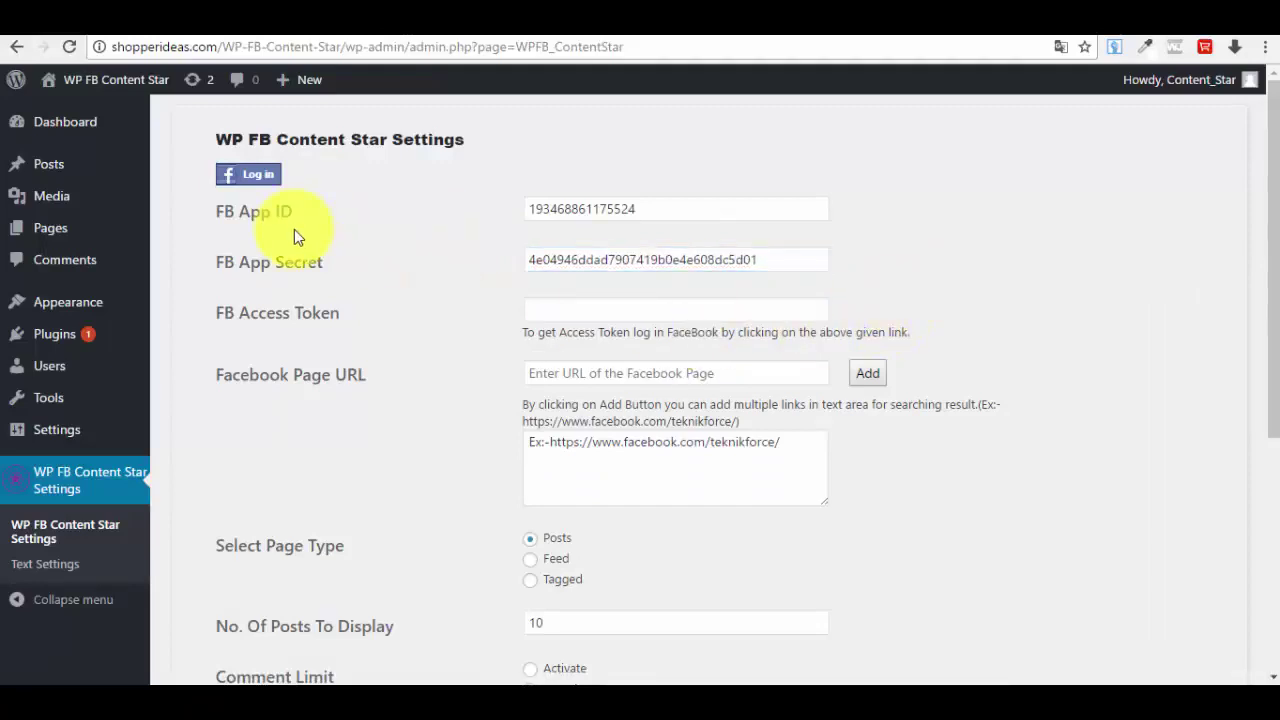
Step: Log the plugin in to Facebook and check the login confirmation message
click(259, 180)
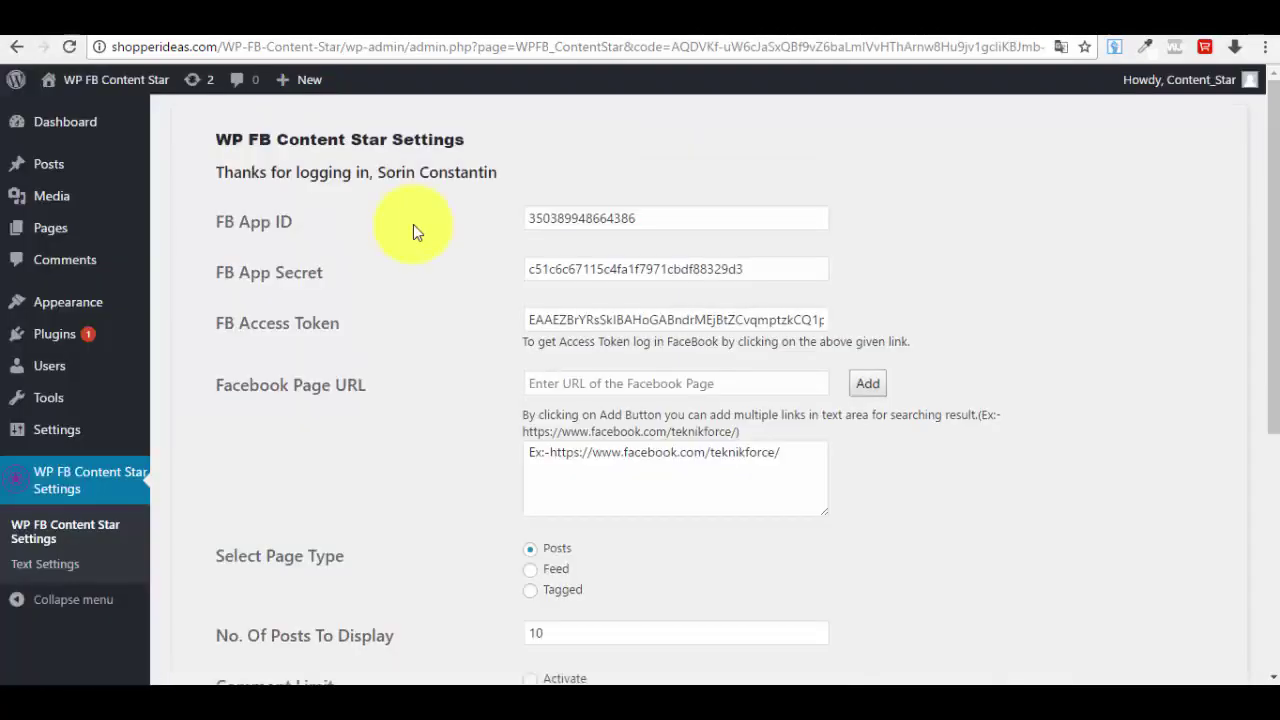
drag(214, 172, 480, 175)
click(505, 174)
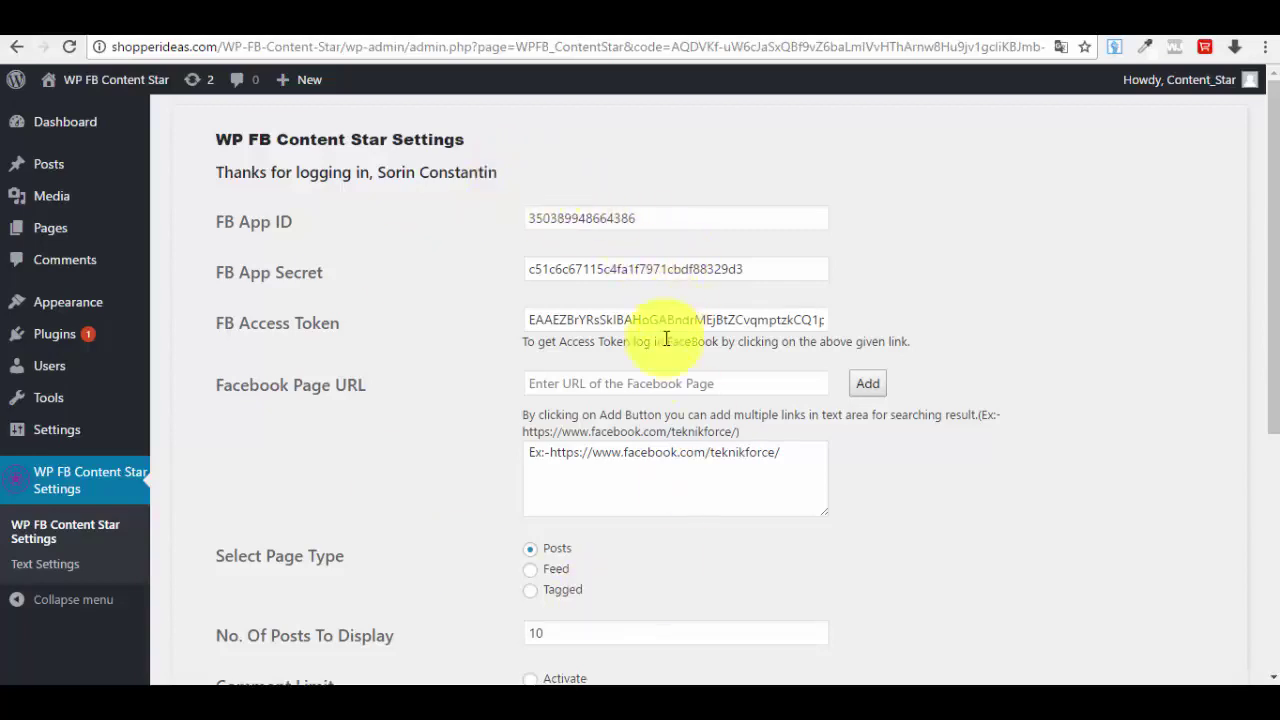
Step: Delete the example link from the Facebook Page URL box, then load facebook.com
drag(805, 455, 305, 452)
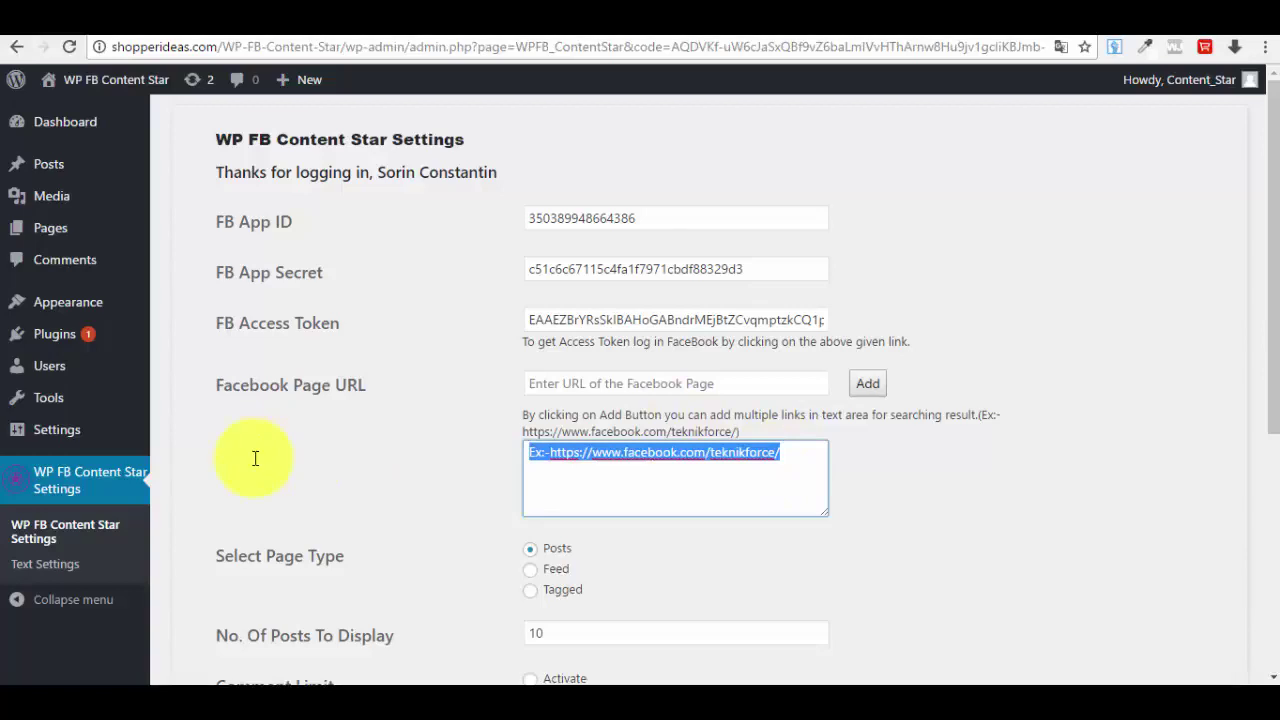
key(Delete)
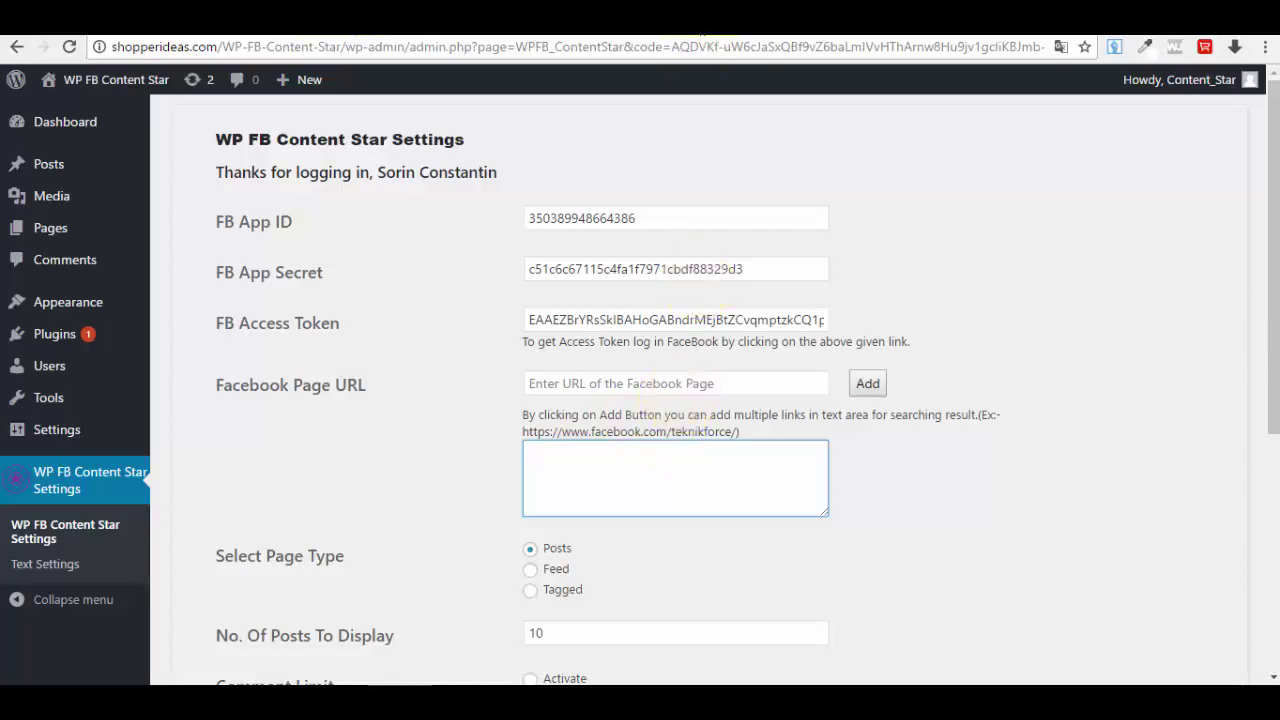
click(366, 46)
text(facebook.com)
key(Return)
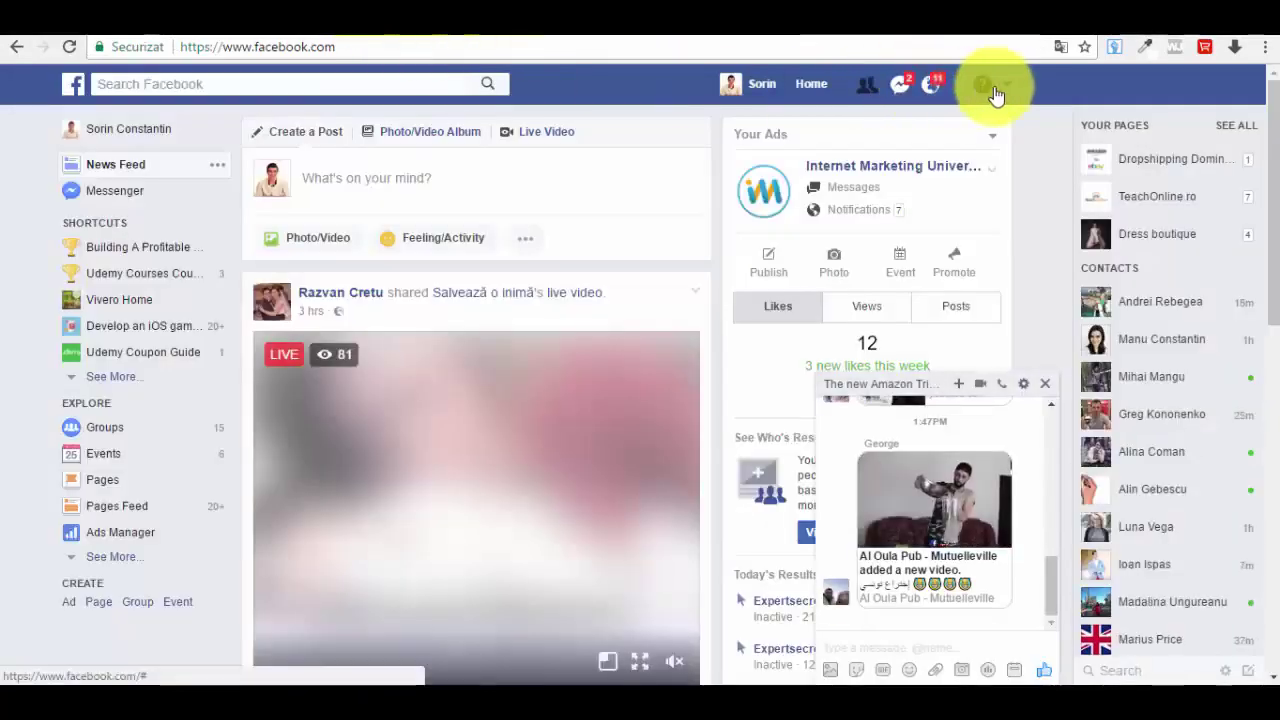
Step: Open the Dress boutique page from the account menu and copy its web address
click(1045, 384)
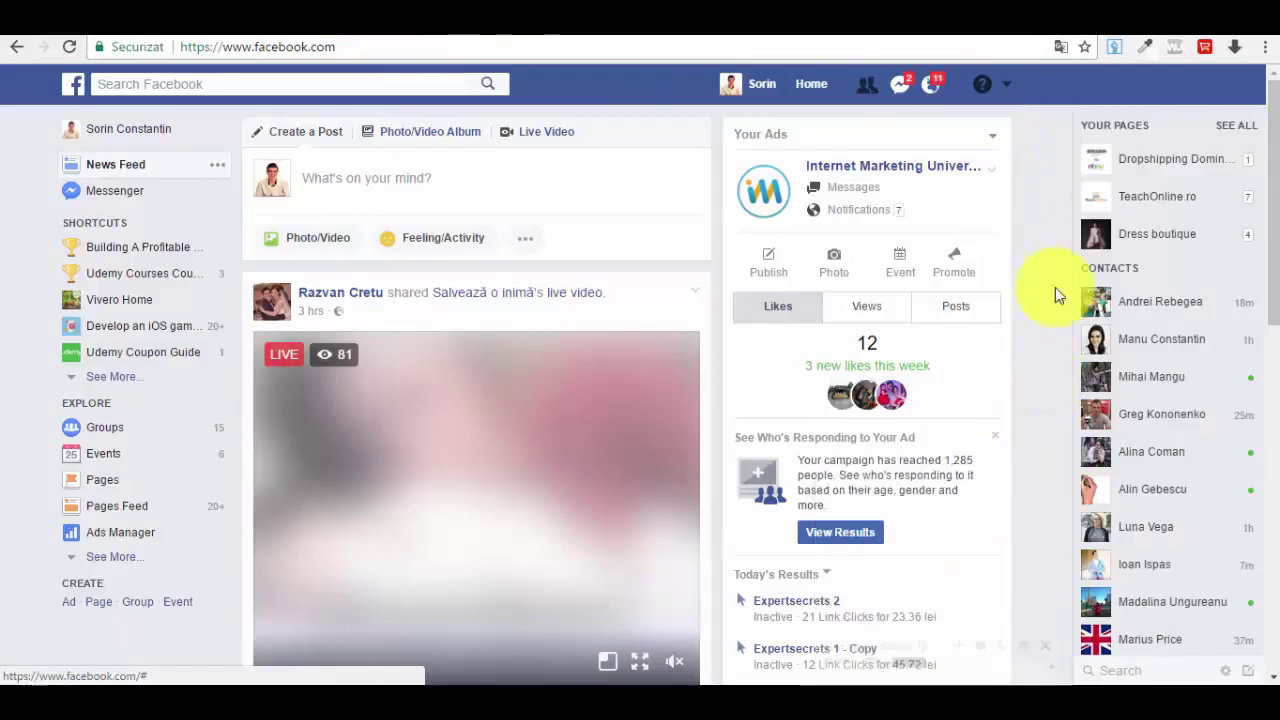
click(1010, 86)
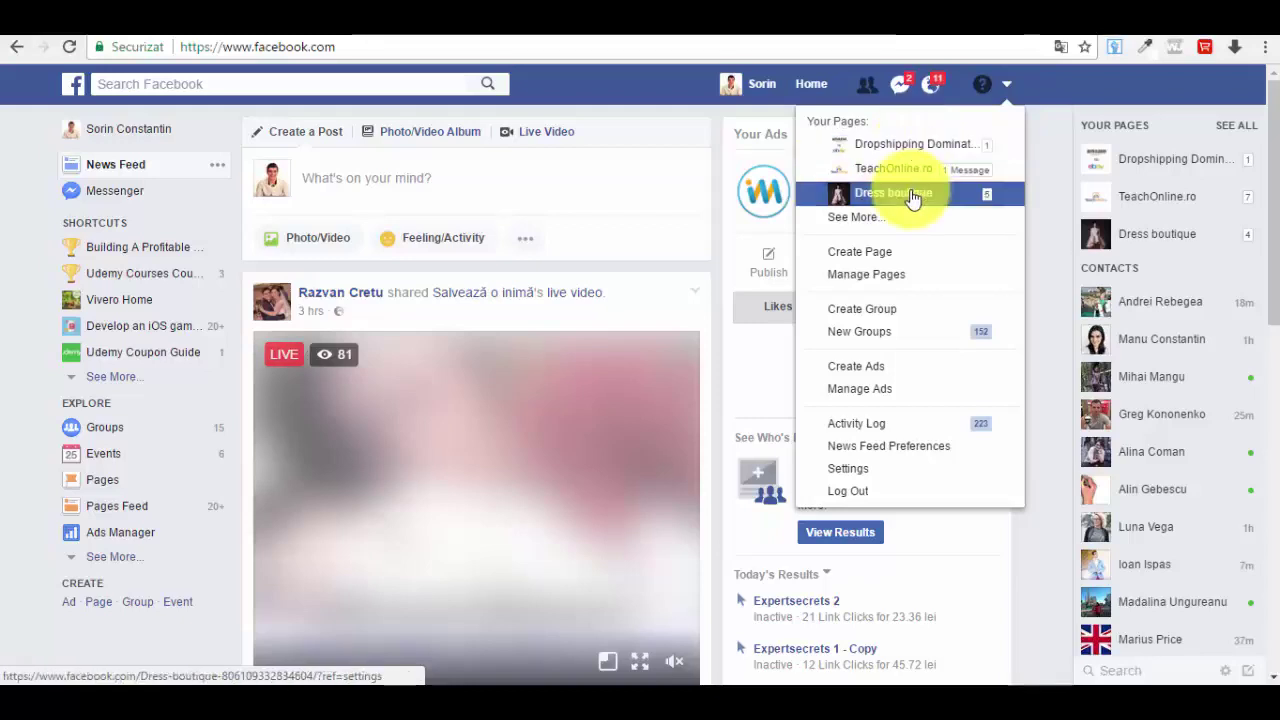
click(920, 197)
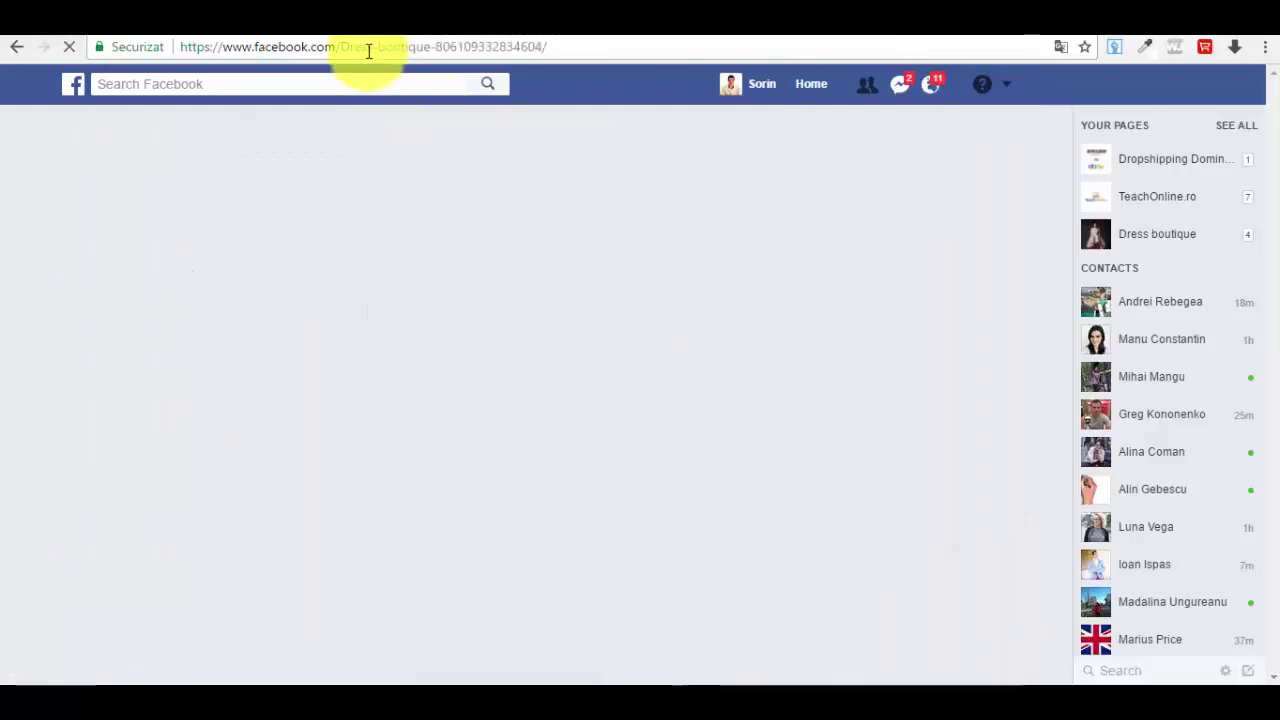
click(368, 50)
right_click(370, 50)
click(443, 116)
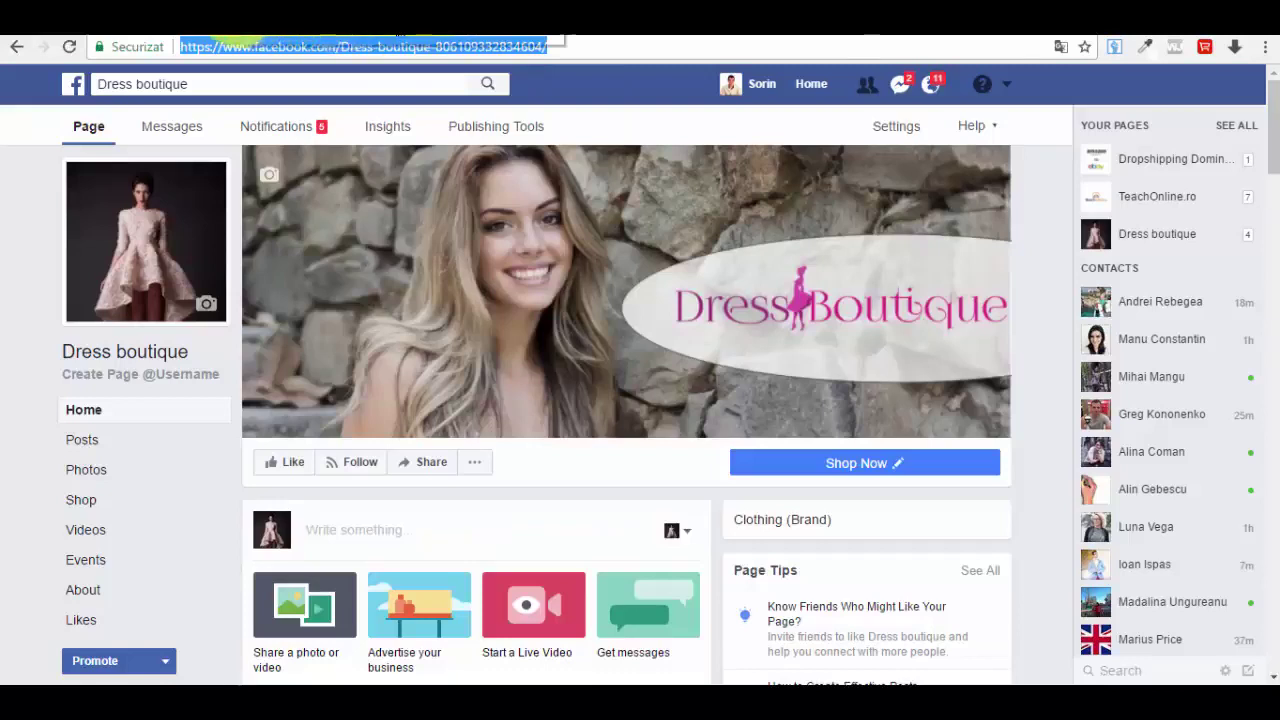
key(ctrl+Tab)
Step: Add the Dress boutique page URL to the Facebook Page URL list and save the settings
click(668, 383)
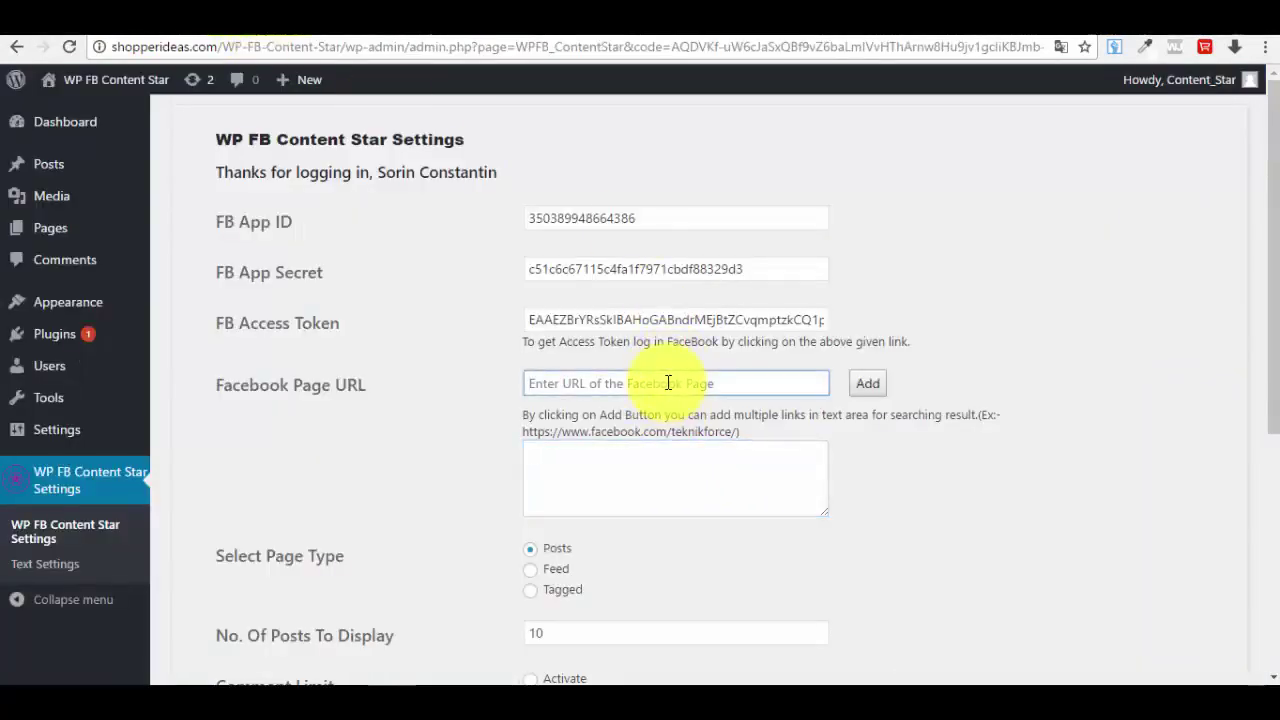
key(ctrl+v)
click(876, 394)
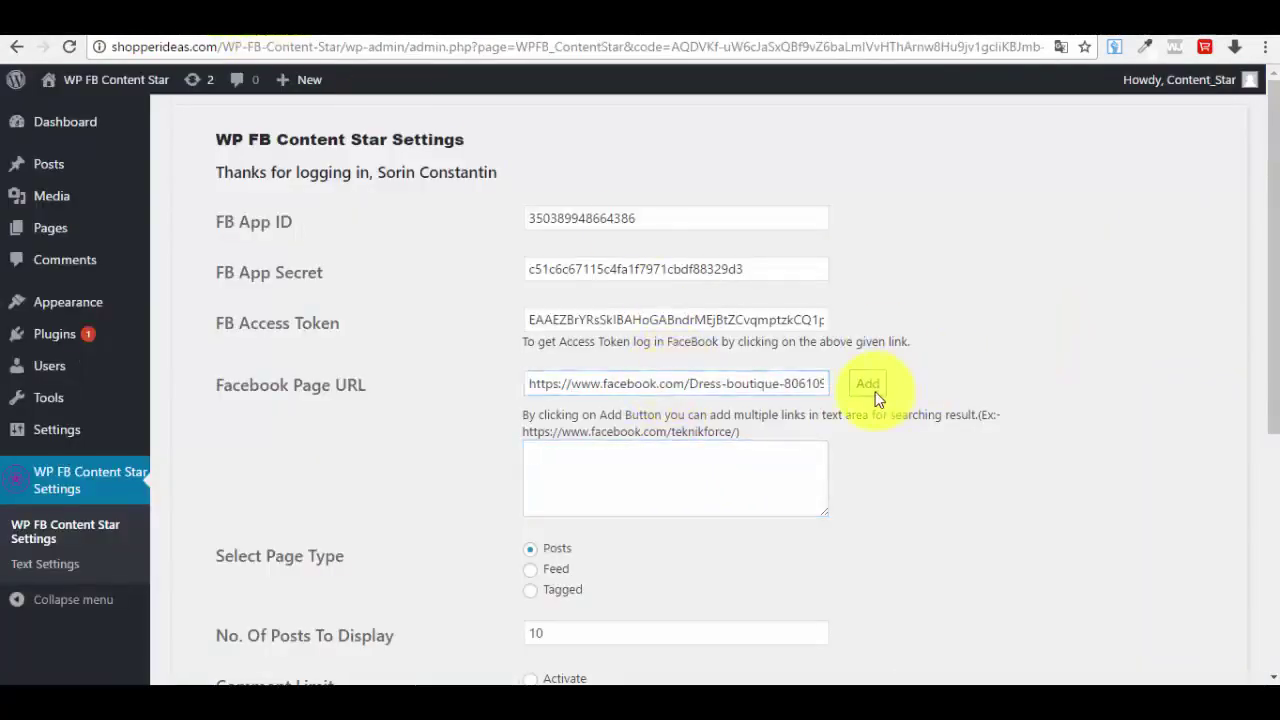
scroll(589, 485, down, 2)
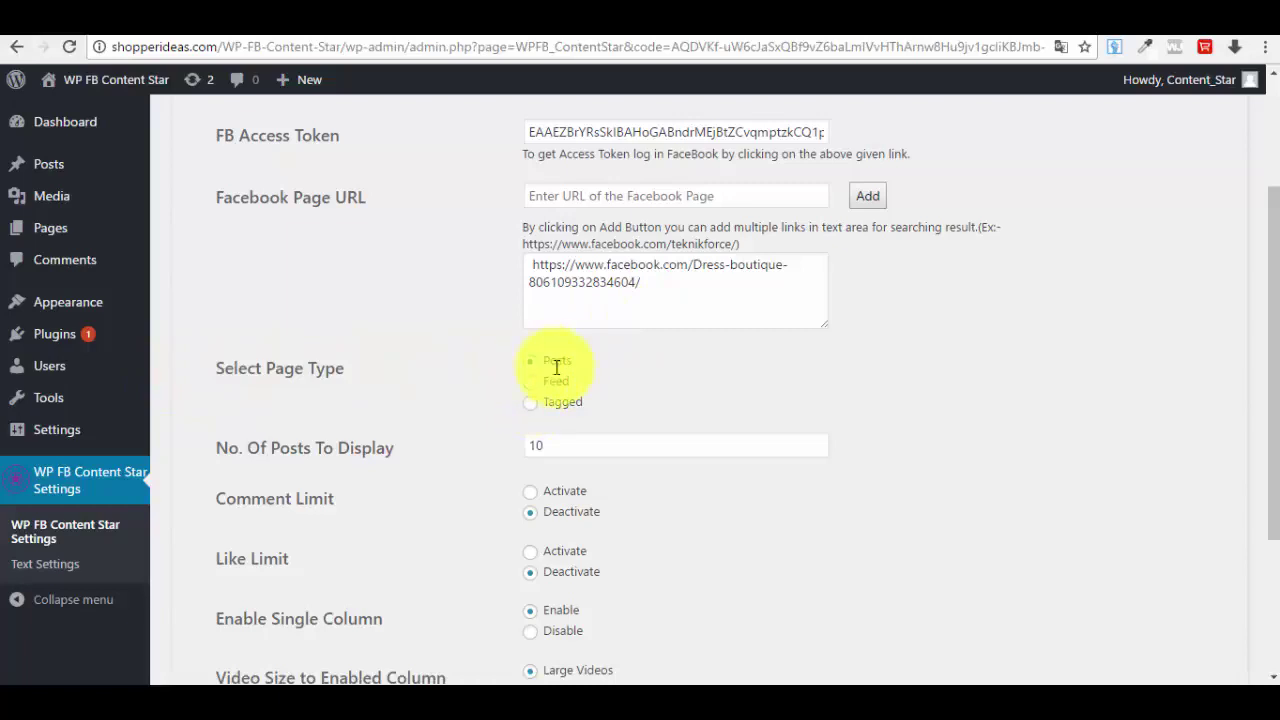
scroll(291, 352, down, 1)
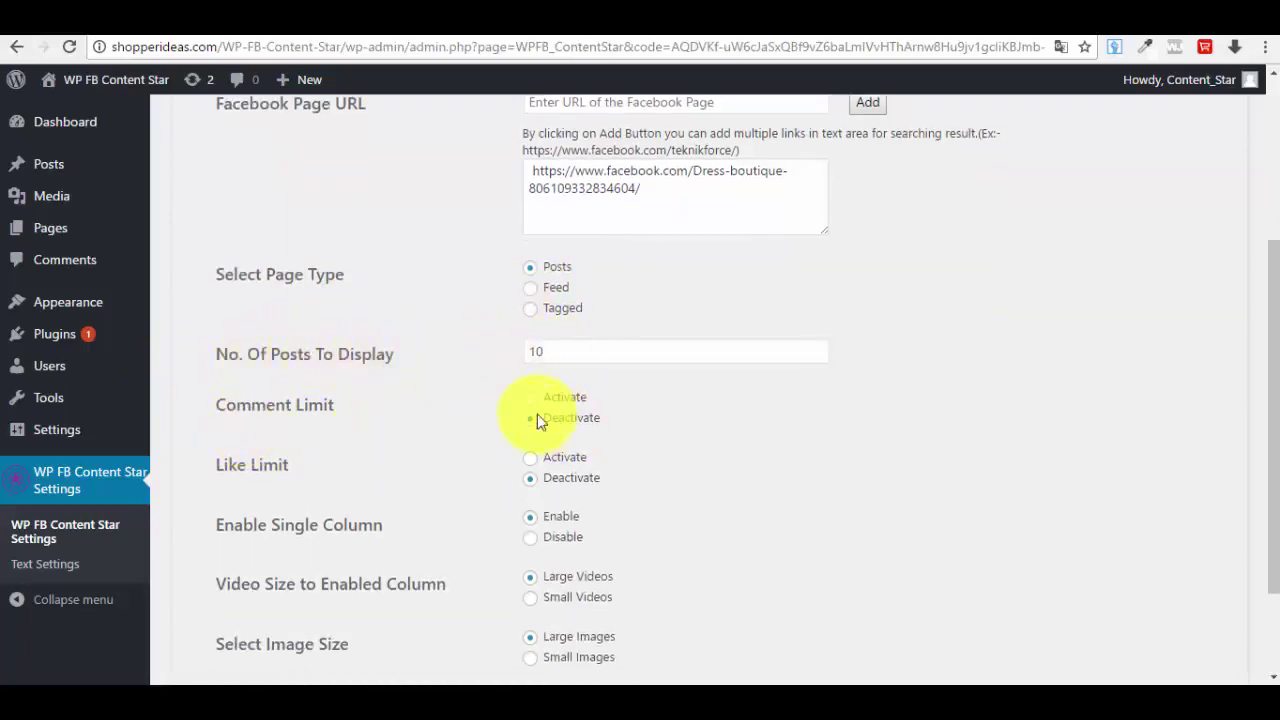
scroll(550, 418, down, 1)
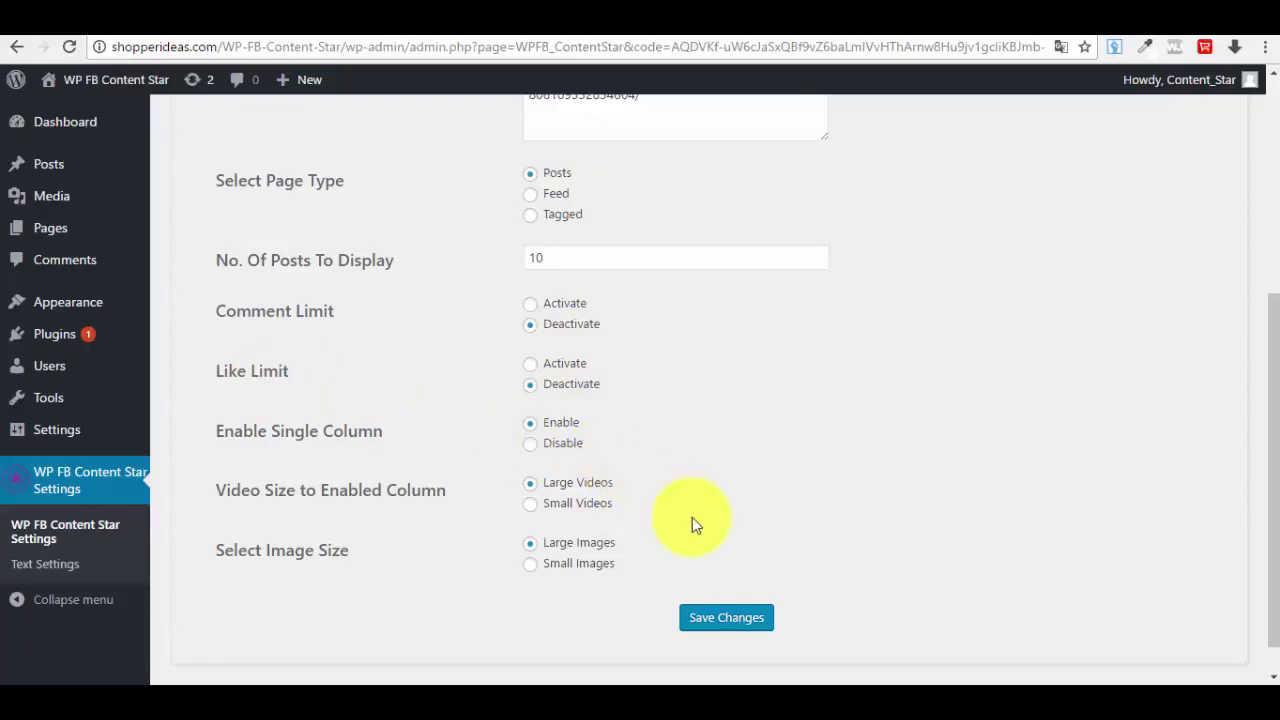
scroll(692, 517, down, 1)
click(736, 583)
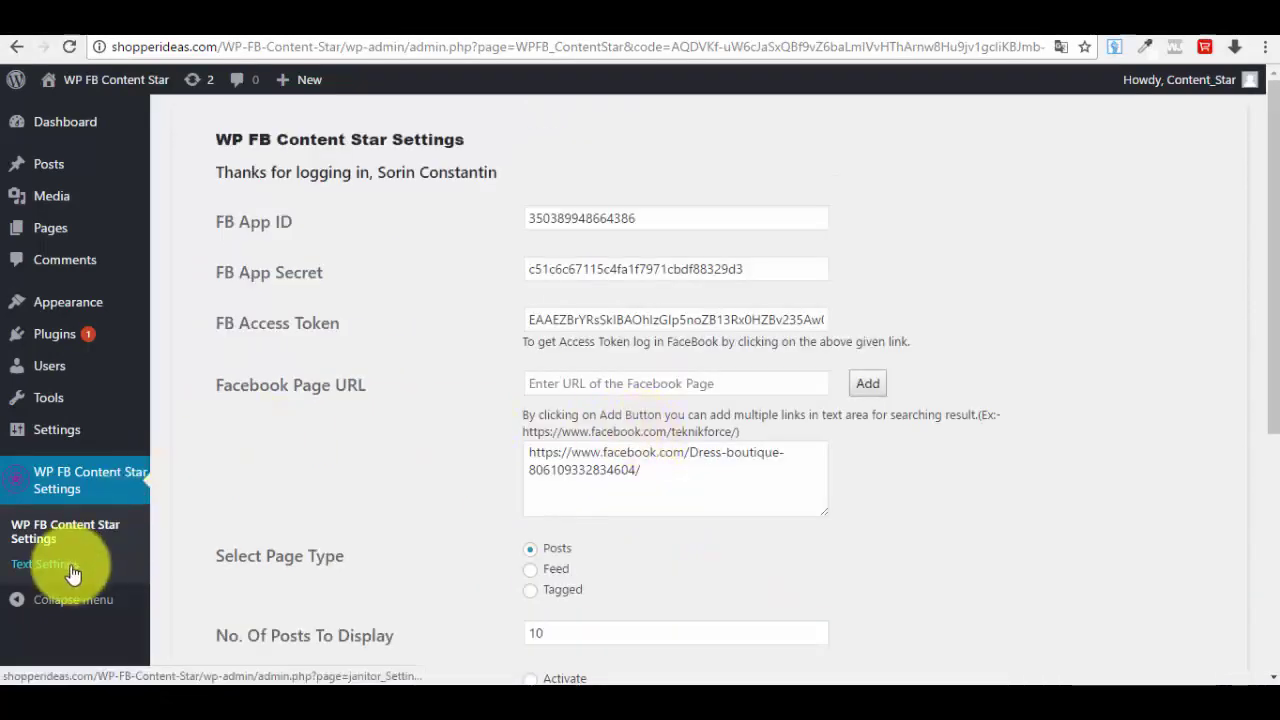
Step: Review the plugin's Text Settings colours, font sizes and Bold weights, and save them unchanged
click(72, 573)
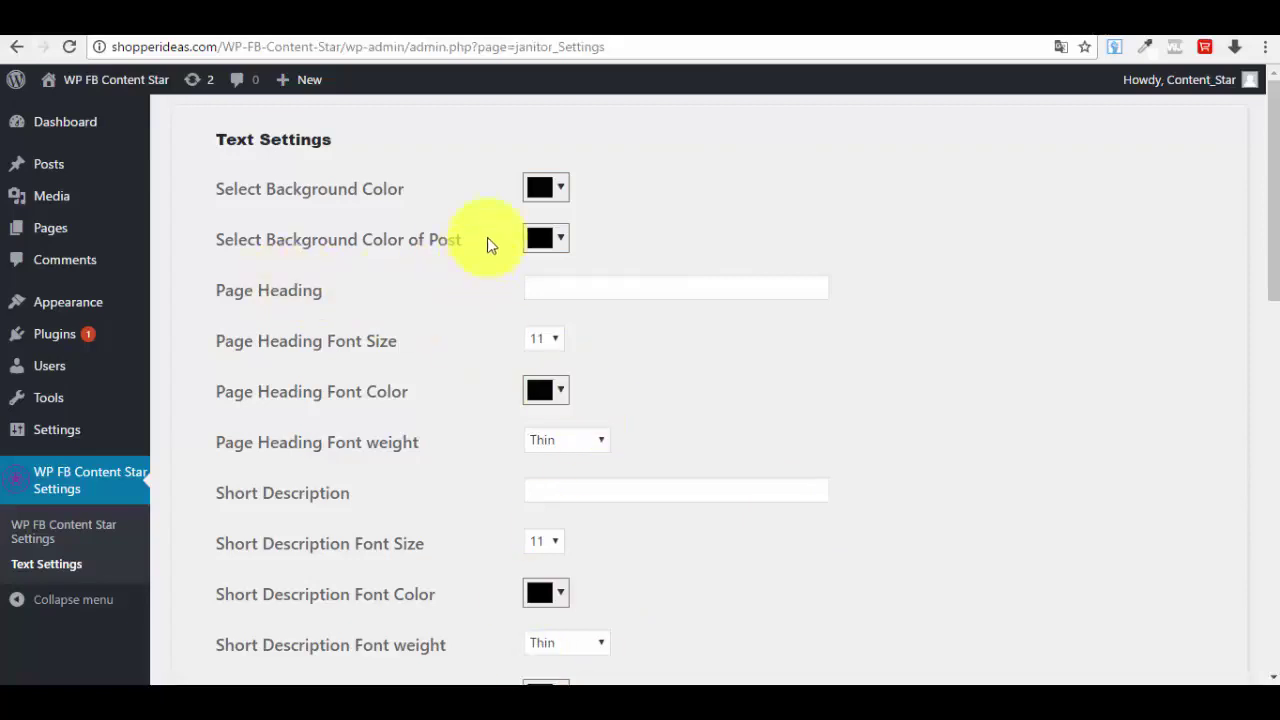
scroll(393, 265, down, 3)
scroll(374, 371, up, 3)
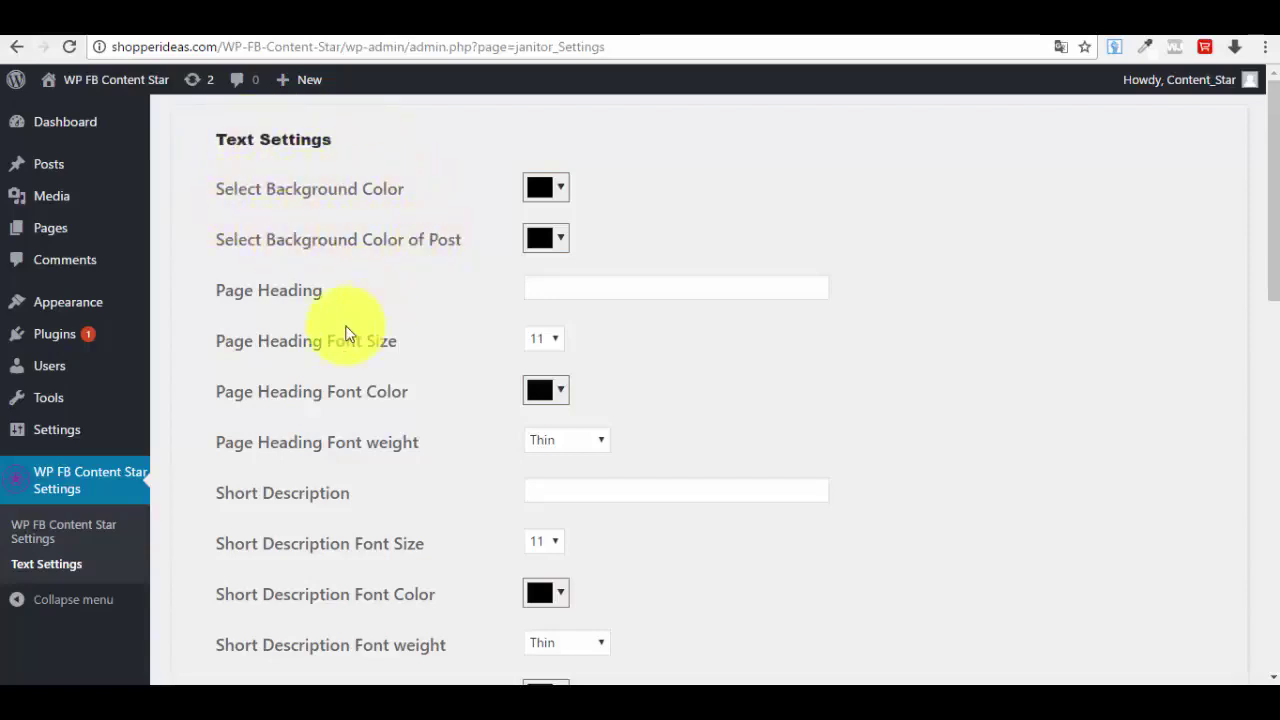
scroll(340, 320, down, 4)
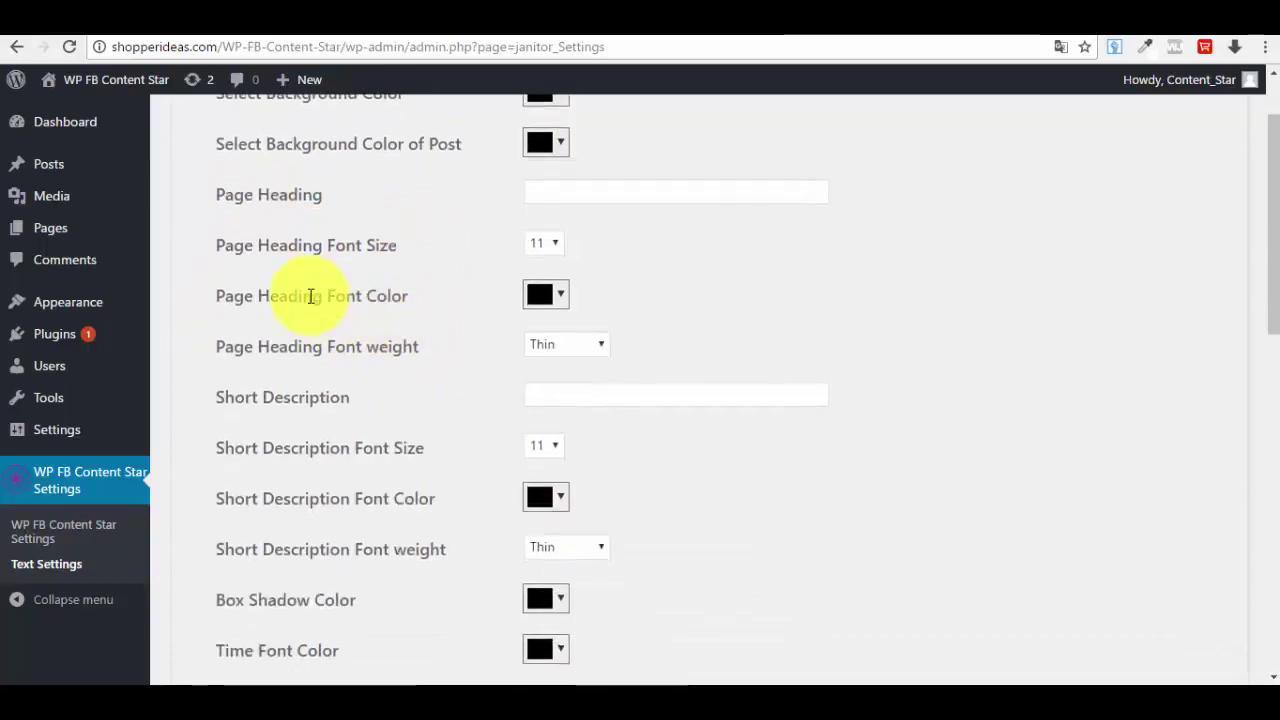
scroll(369, 320, down, 7)
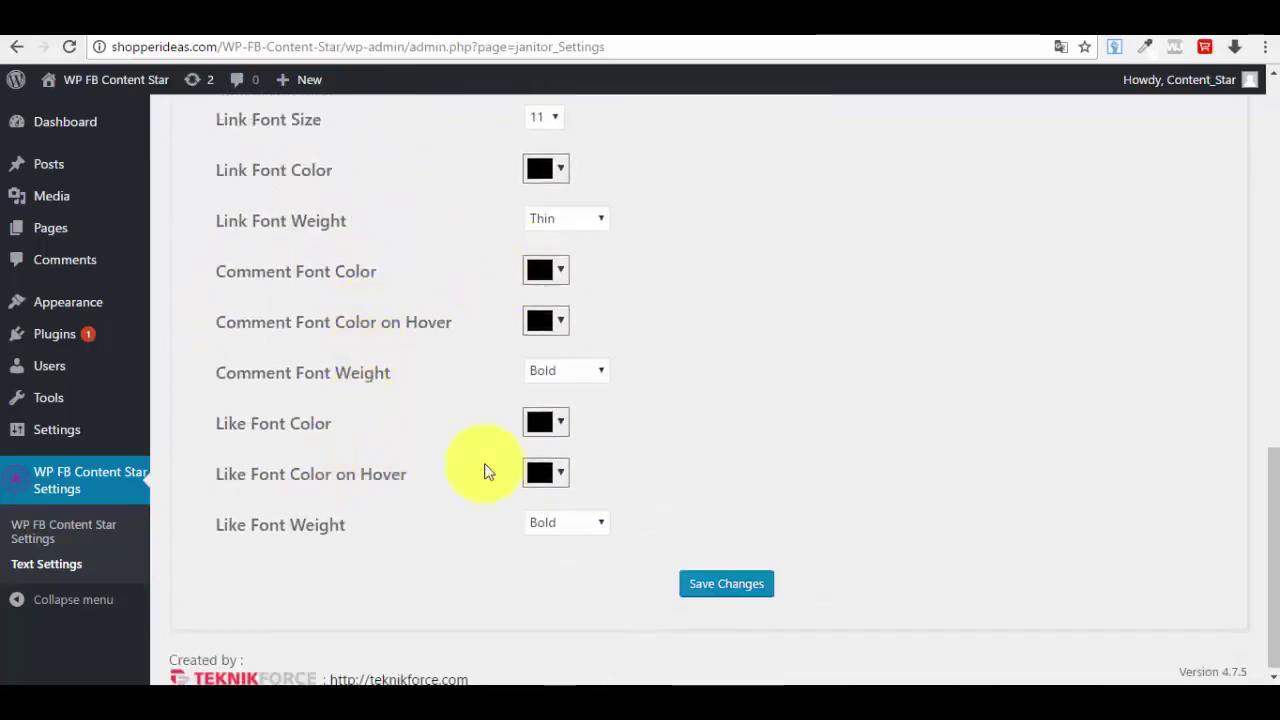
scroll(500, 277, up, 6)
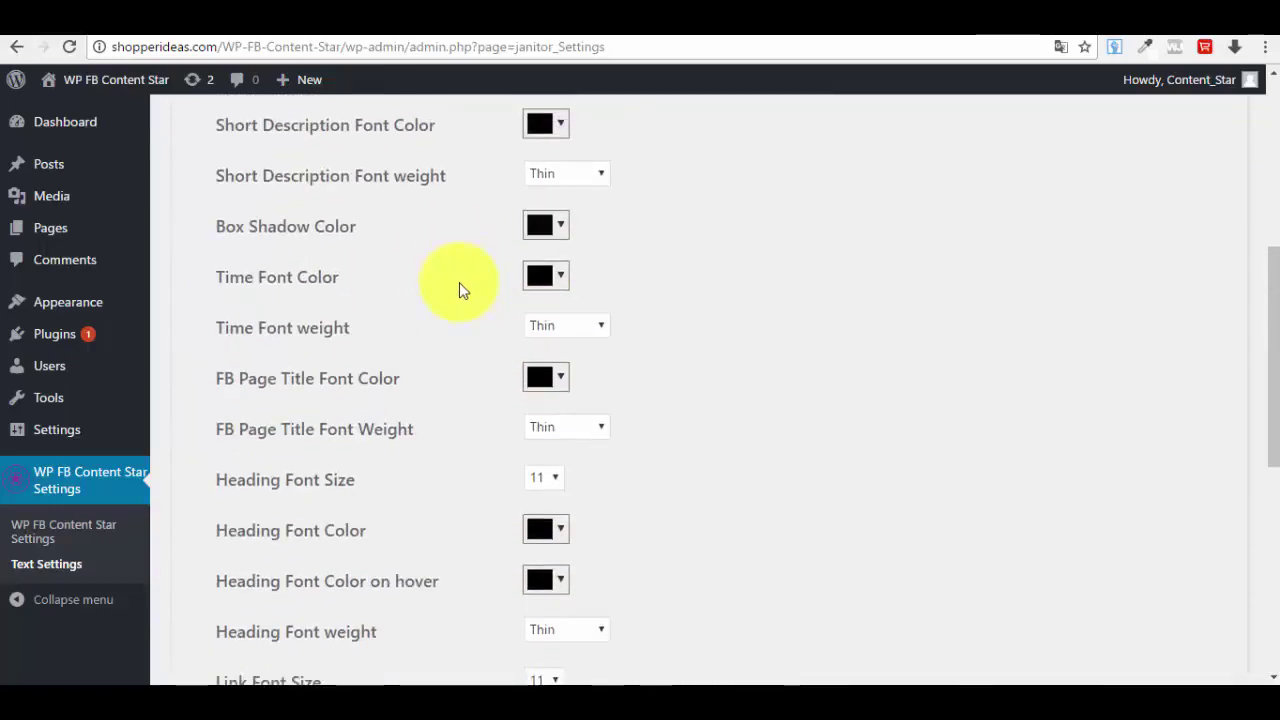
scroll(460, 283, down, 3)
scroll(486, 324, down, 2)
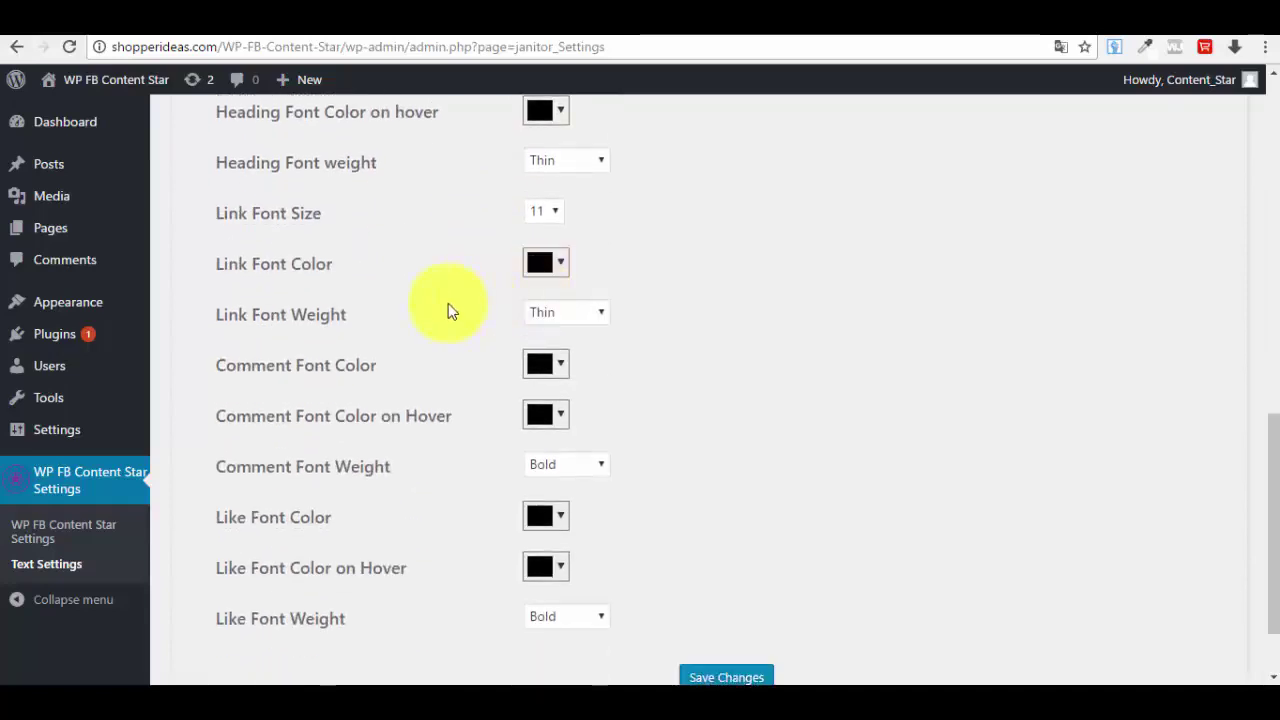
scroll(448, 303, down, 2)
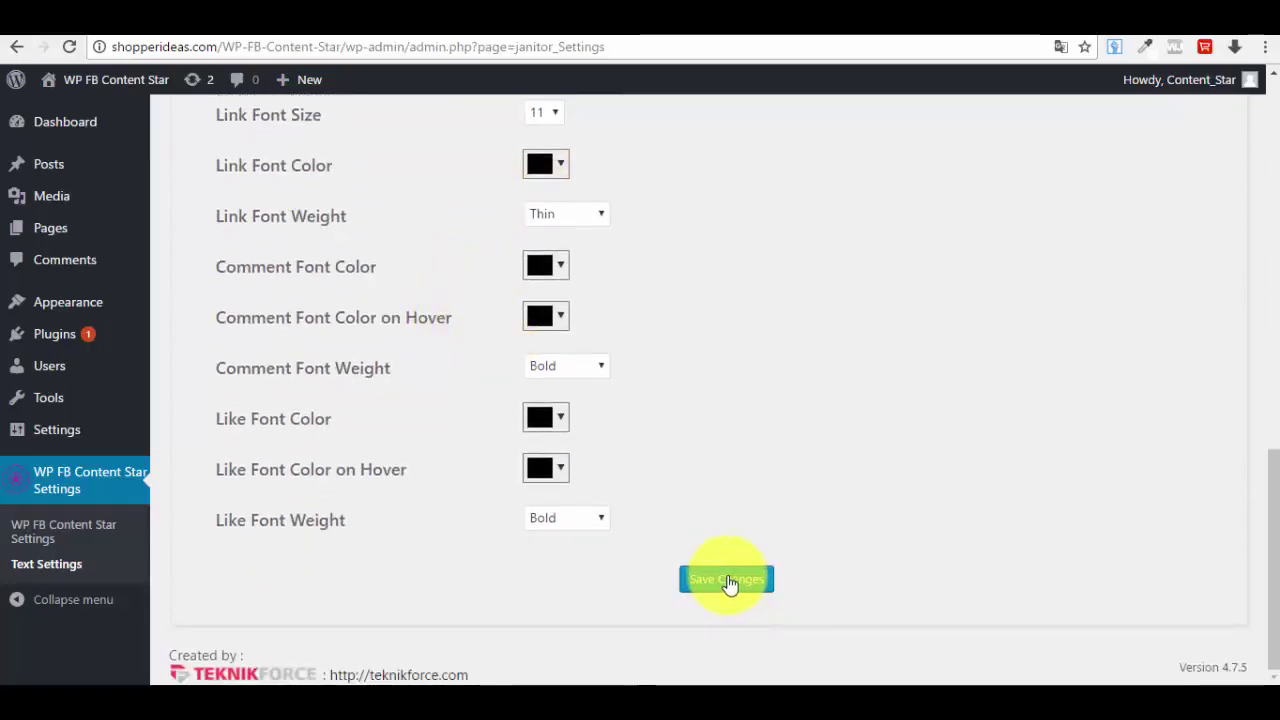
scroll(402, 352, up, 9)
scroll(430, 362, up, 2)
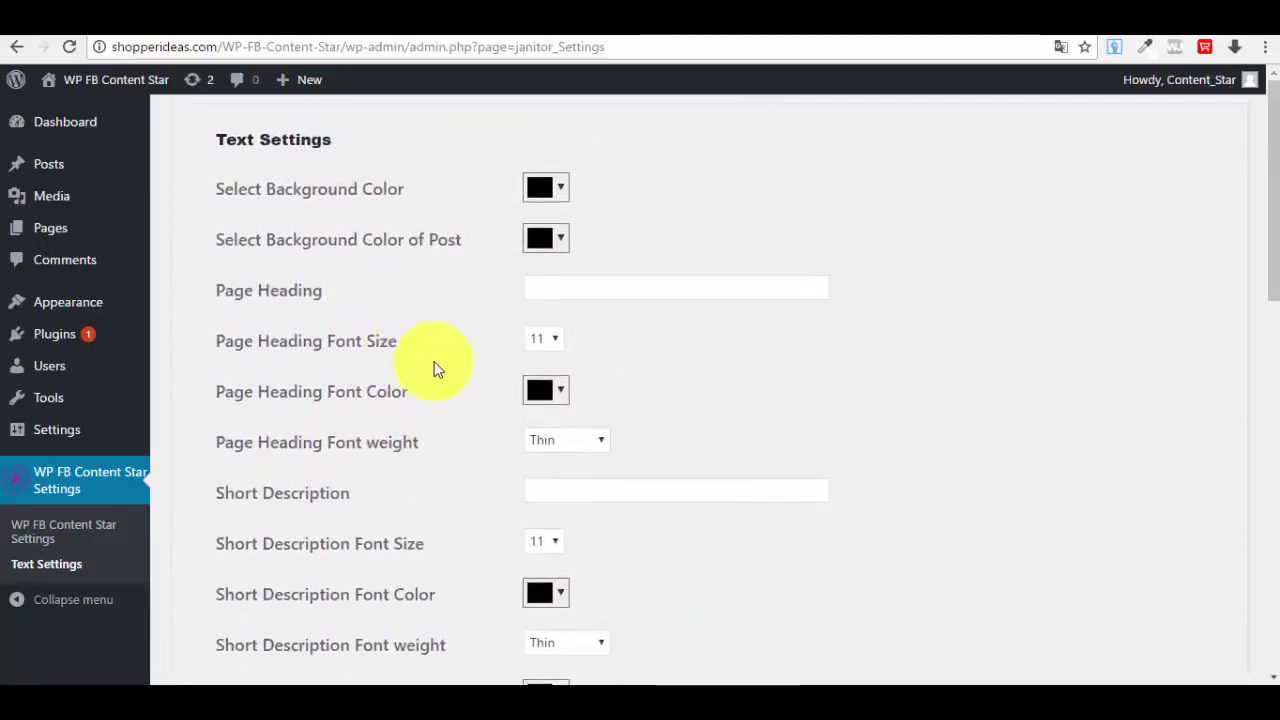
scroll(457, 368, down, 5)
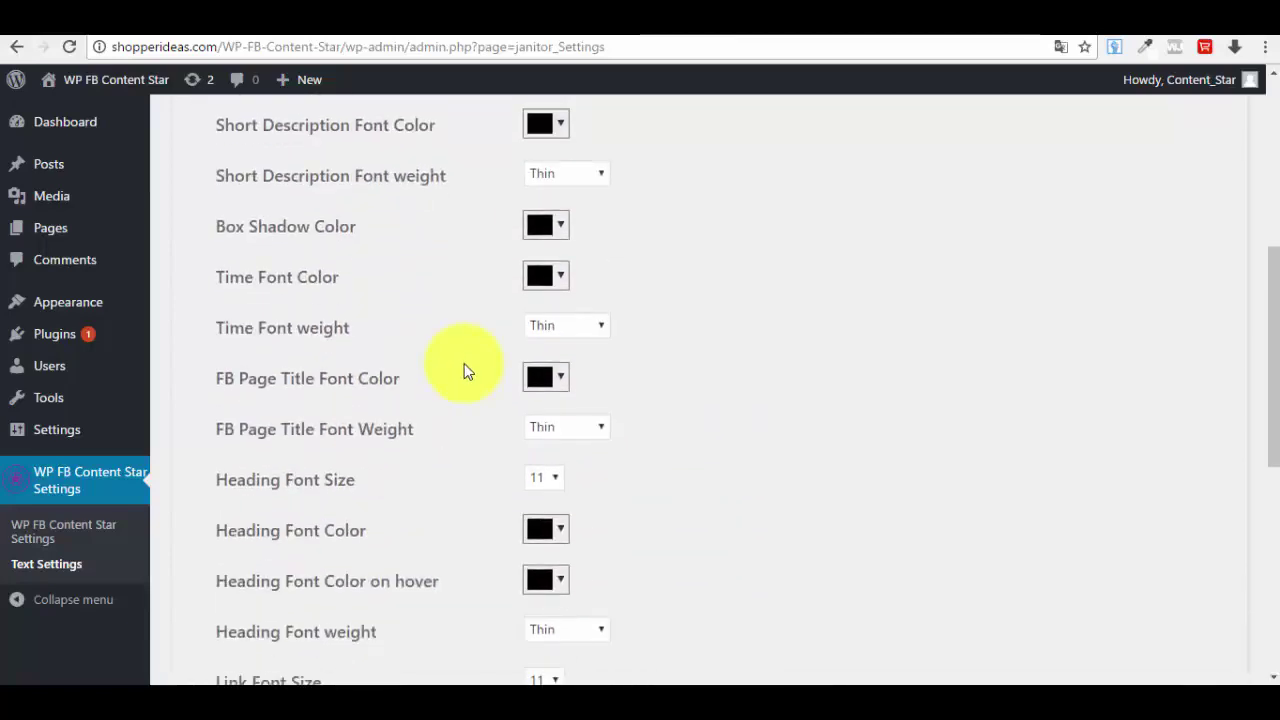
scroll(466, 376, down, 6)
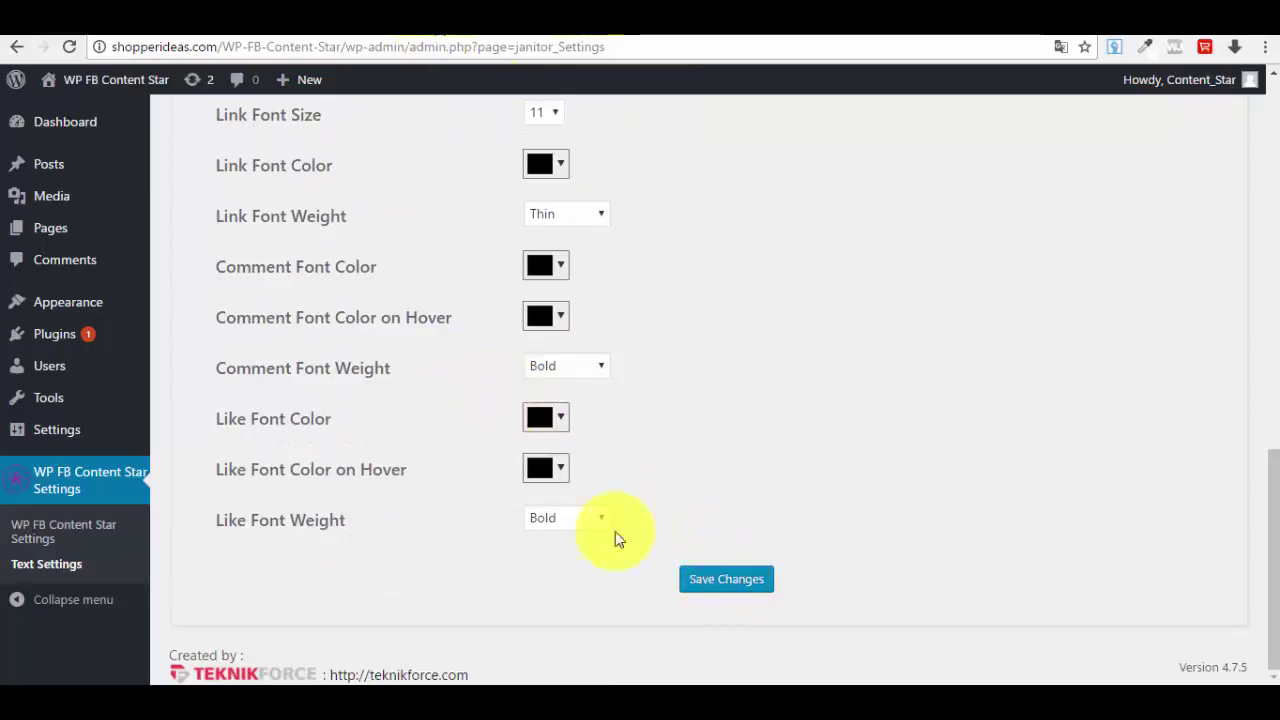
click(741, 590)
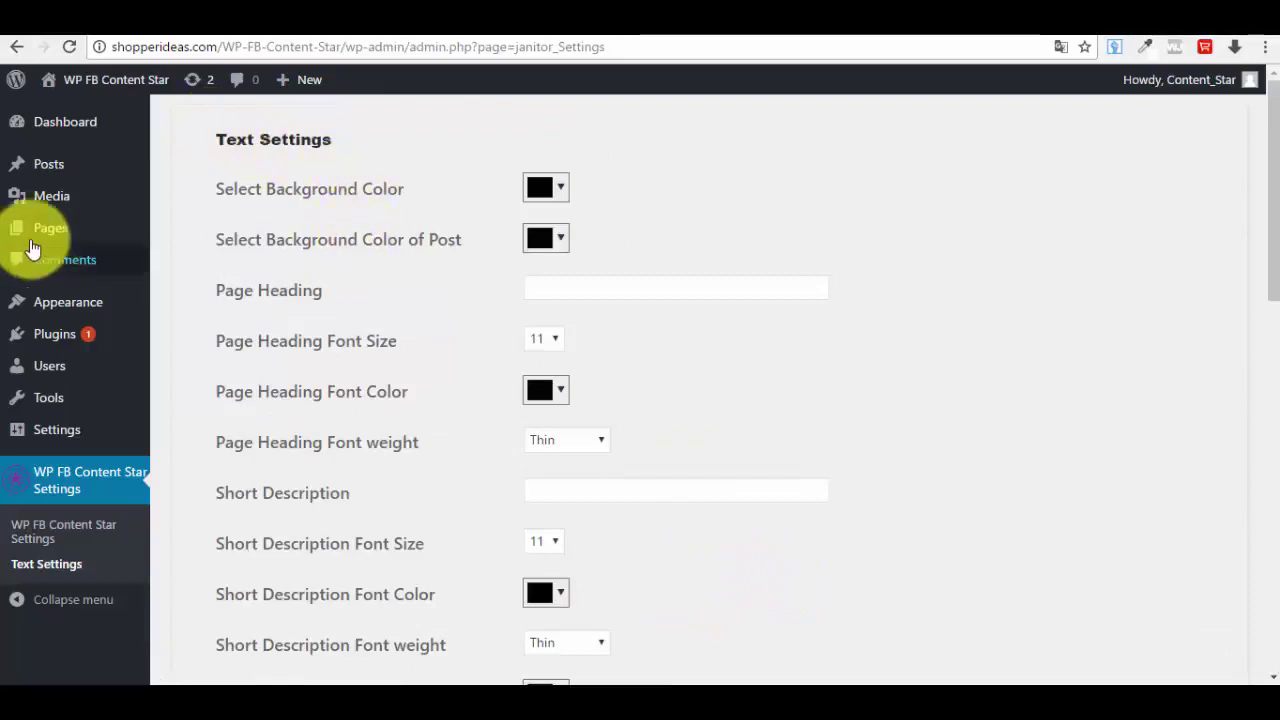
Step: From All Pages, view the published FB News page showing the Dress boutique Facebook feed
mouse_move(68, 243)
click(187, 232)
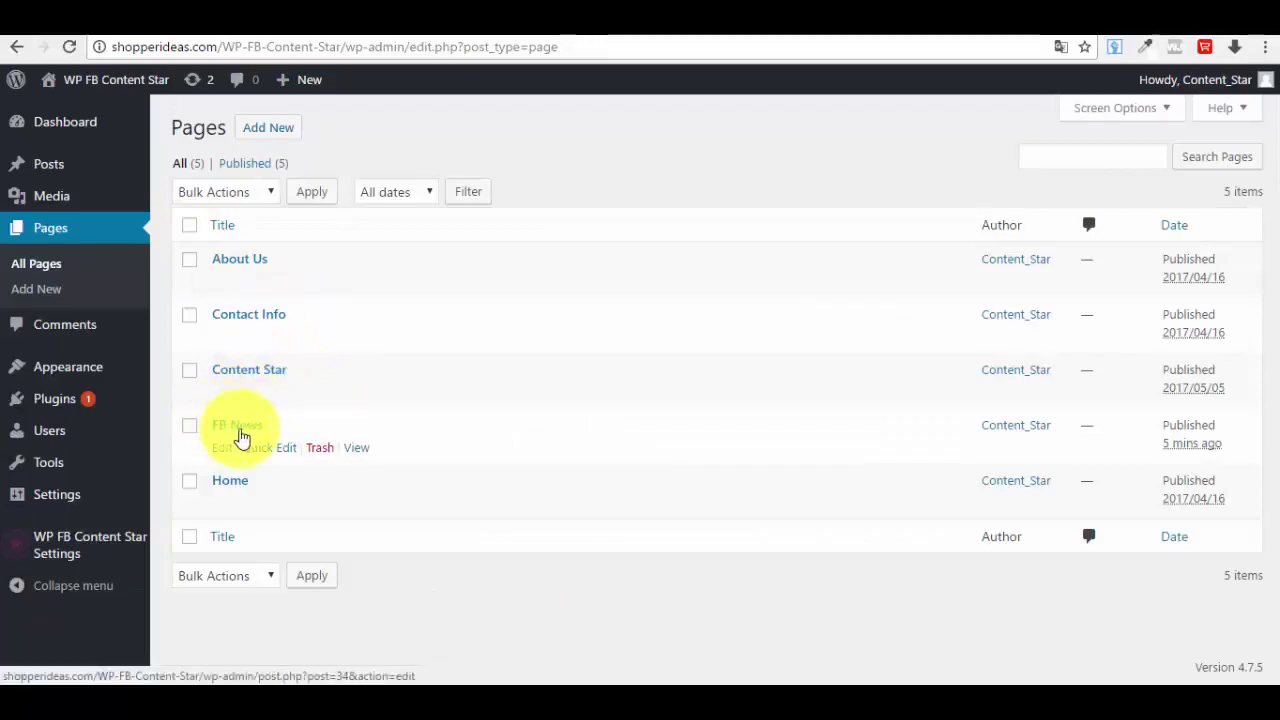
click(356, 448)
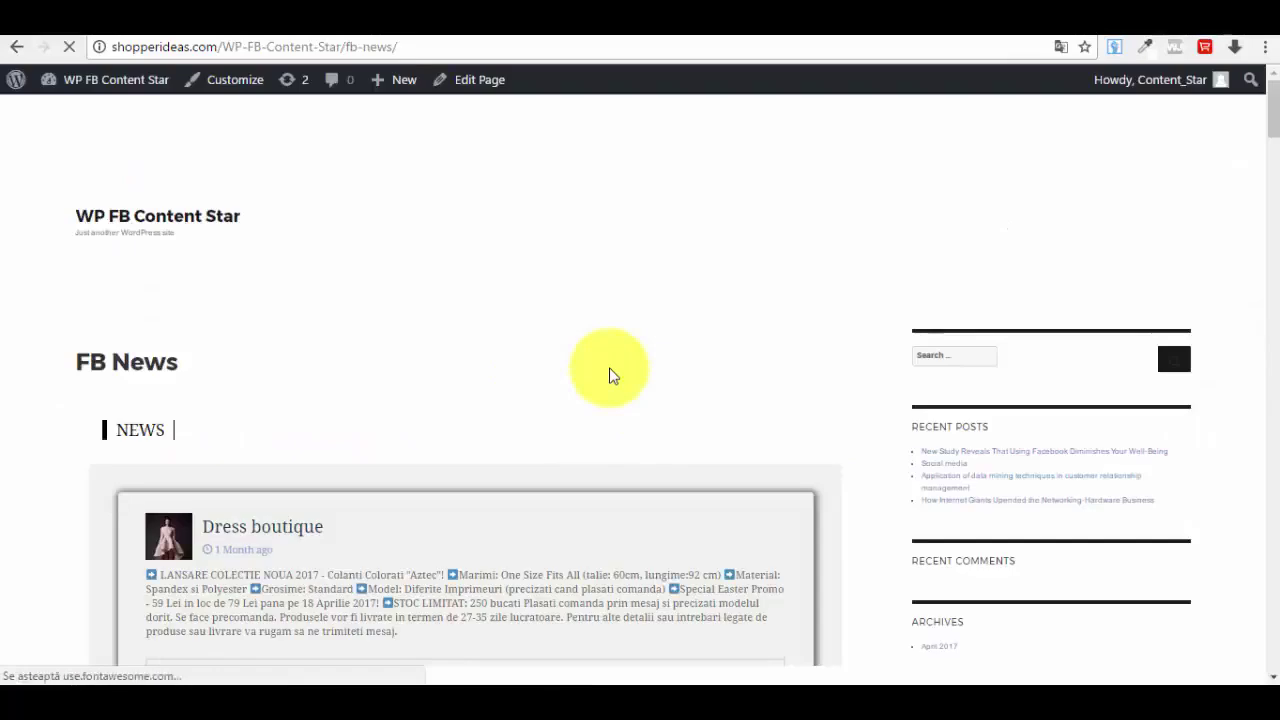
scroll(490, 390, down, 2)
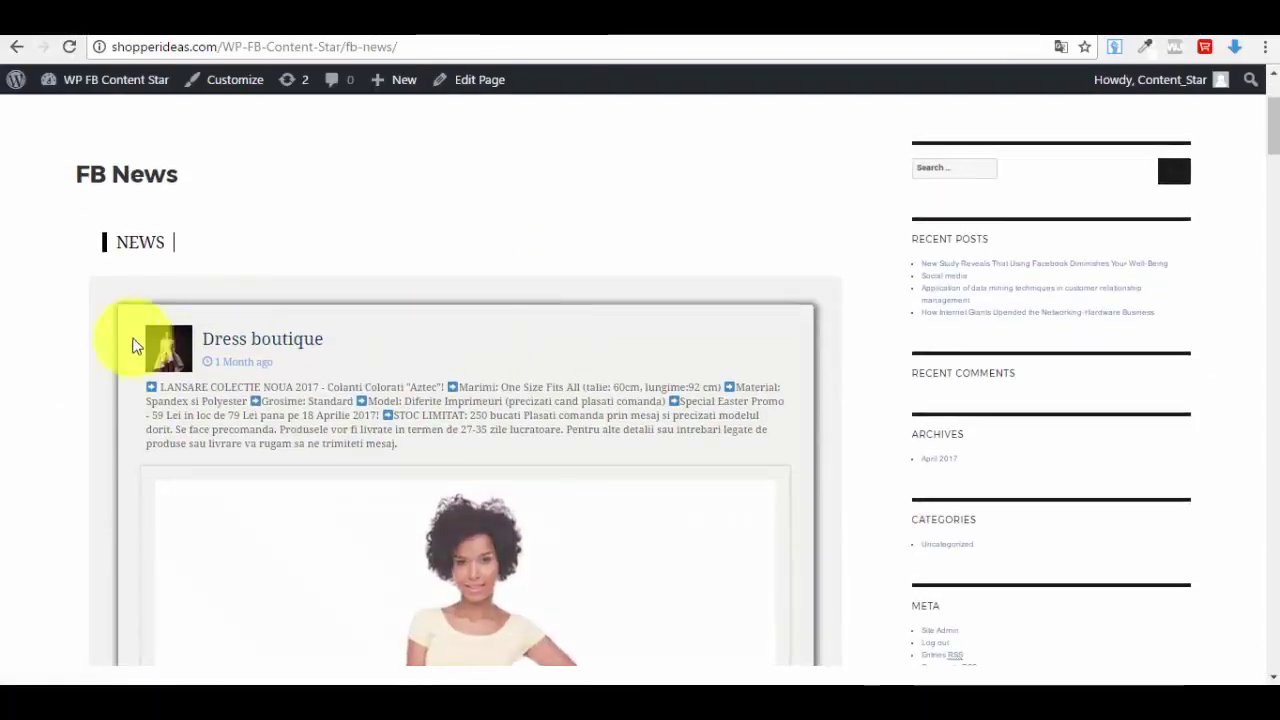
scroll(450, 410, down, 1)
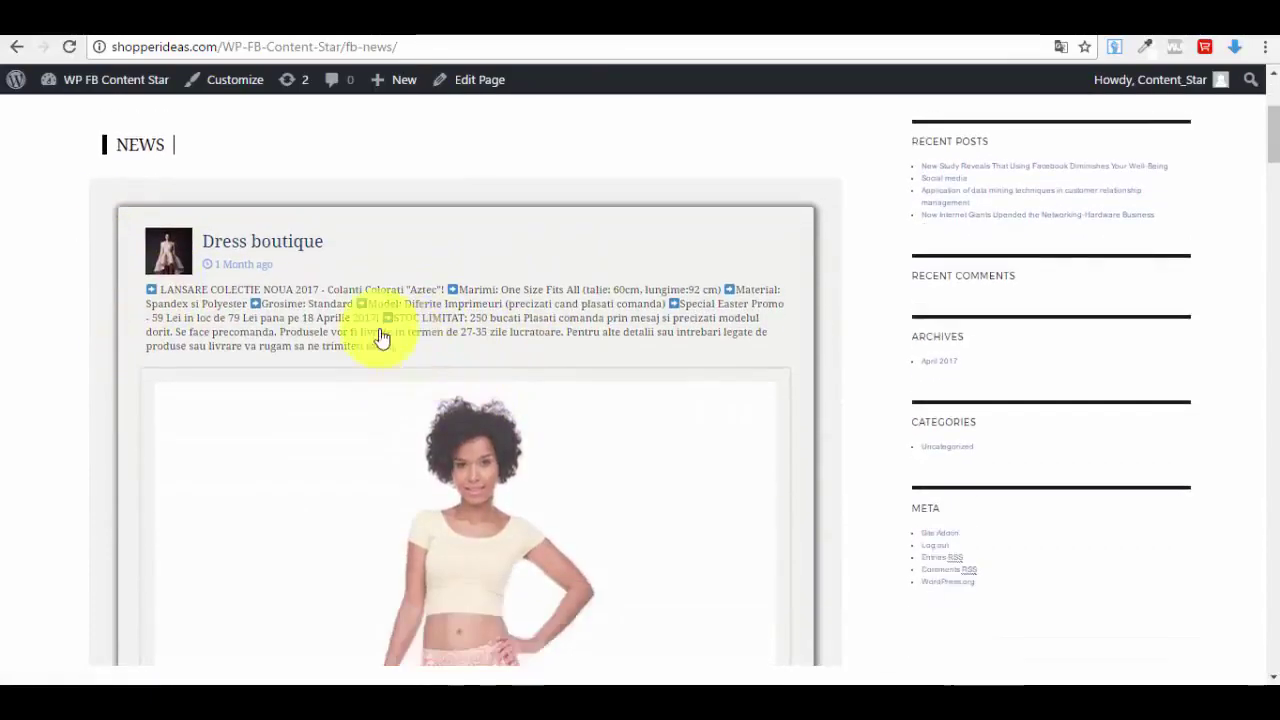
scroll(367, 268, up, 1)
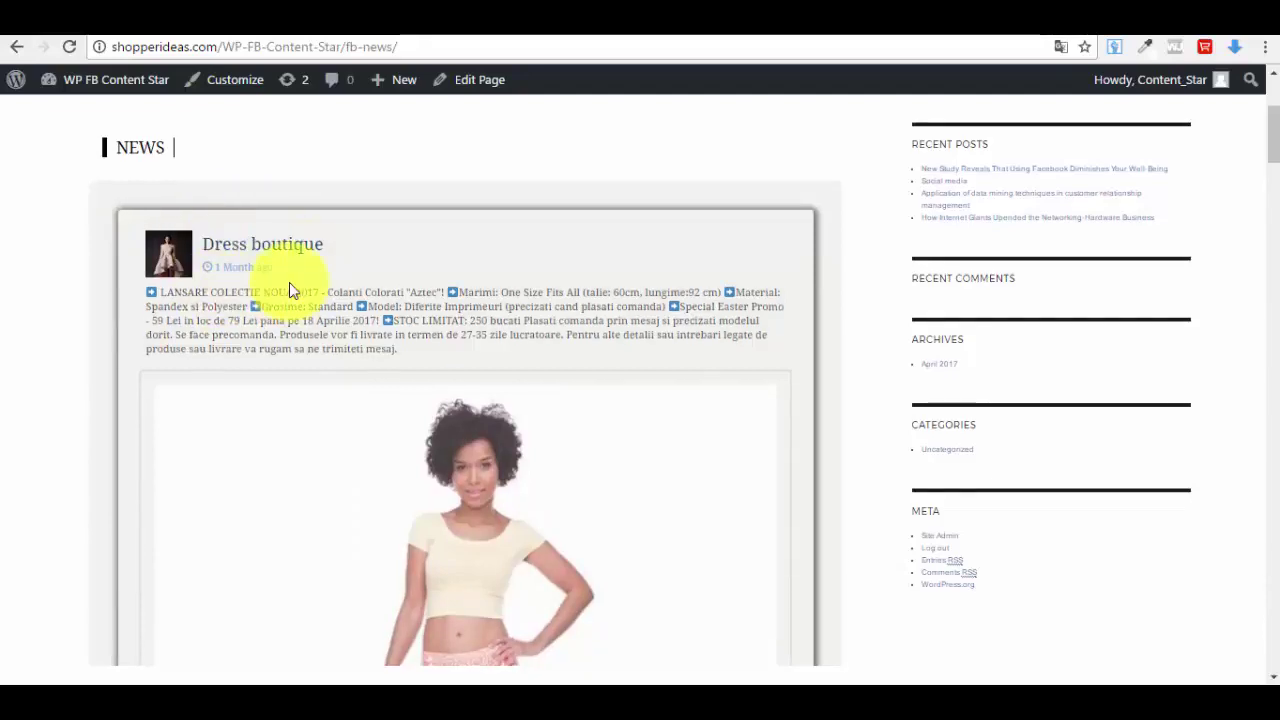
scroll(400, 250, down, 1)
scroll(640, 400, up, 1)
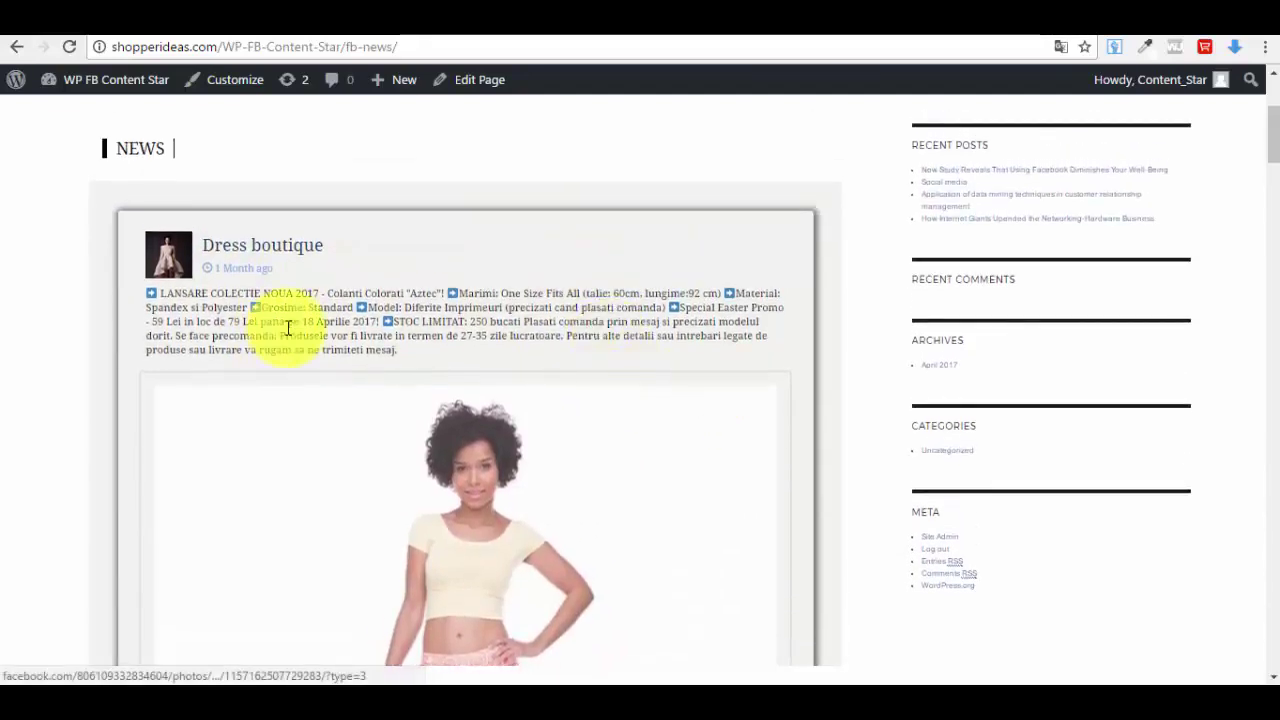
drag(322, 293, 531, 349)
scroll(531, 349, down, 13)
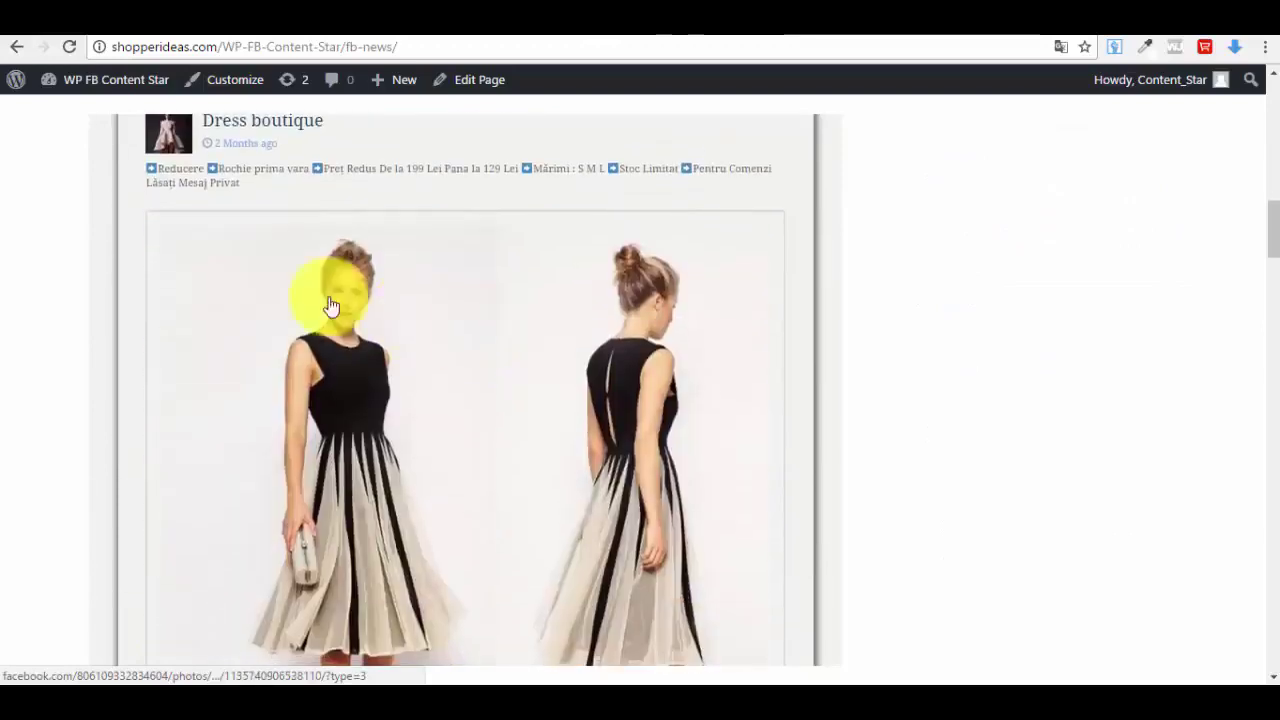
scroll(471, 263, down, 15)
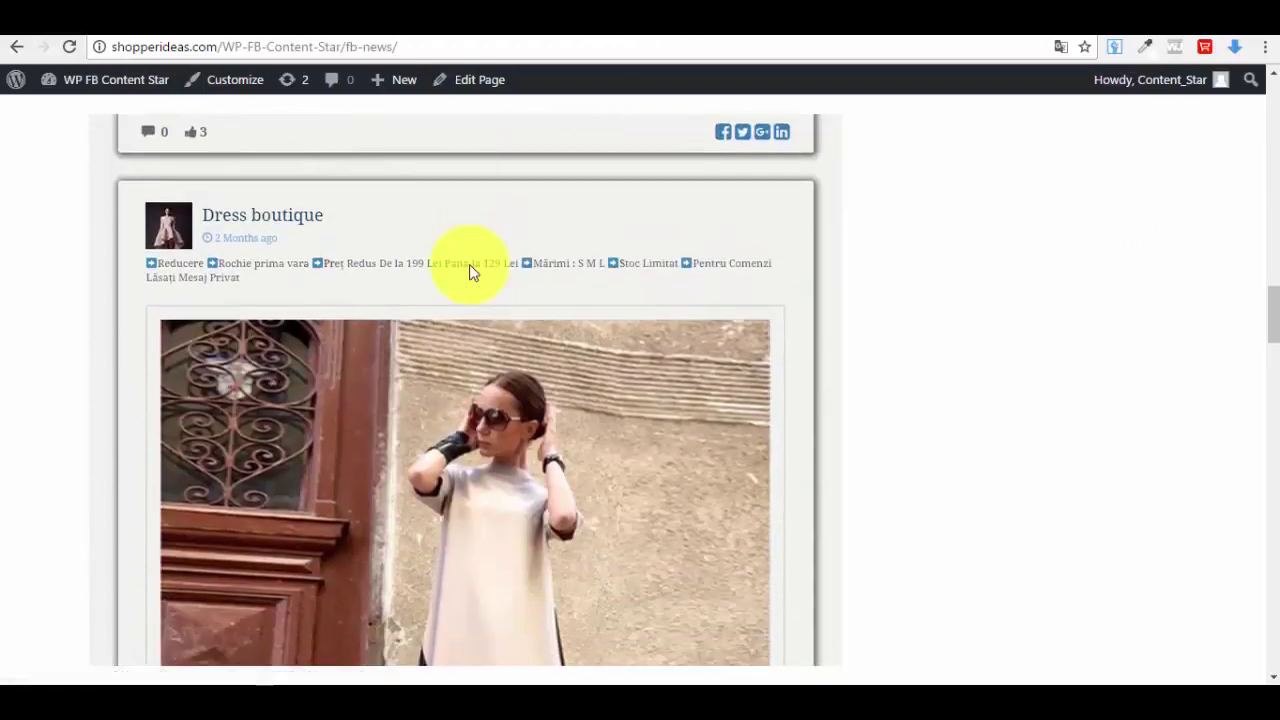
scroll(471, 270, down, 10)
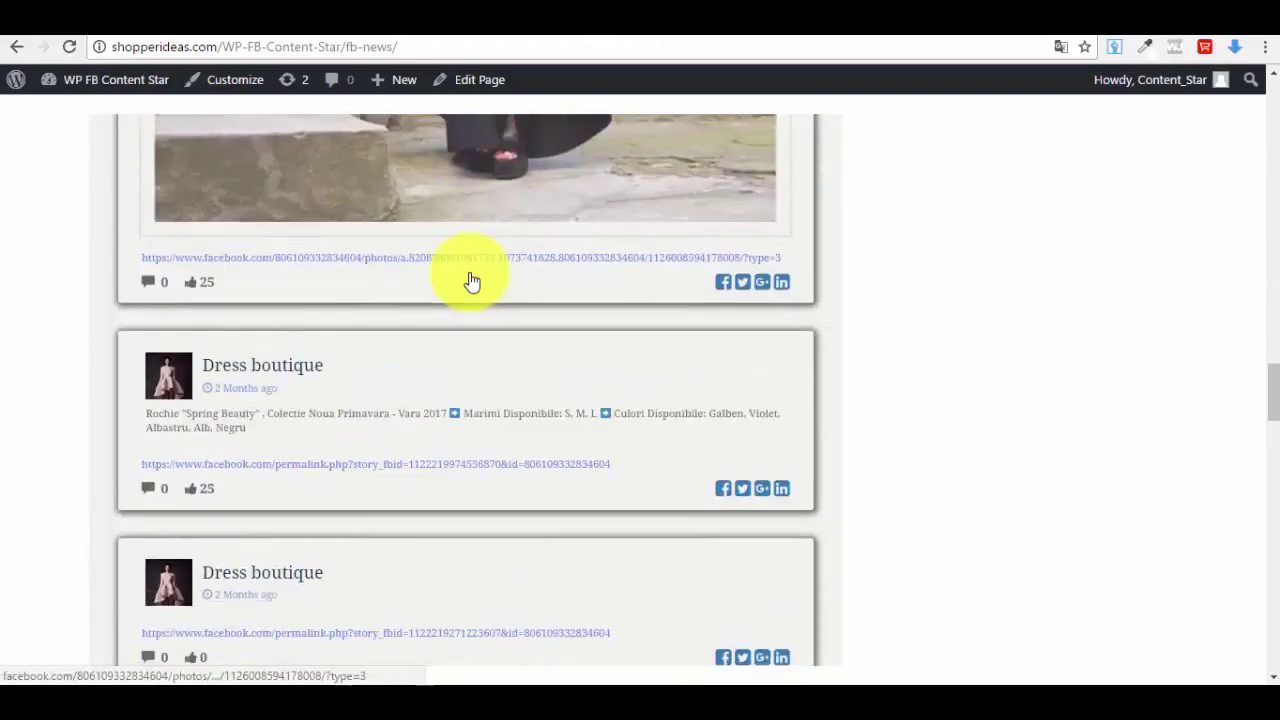